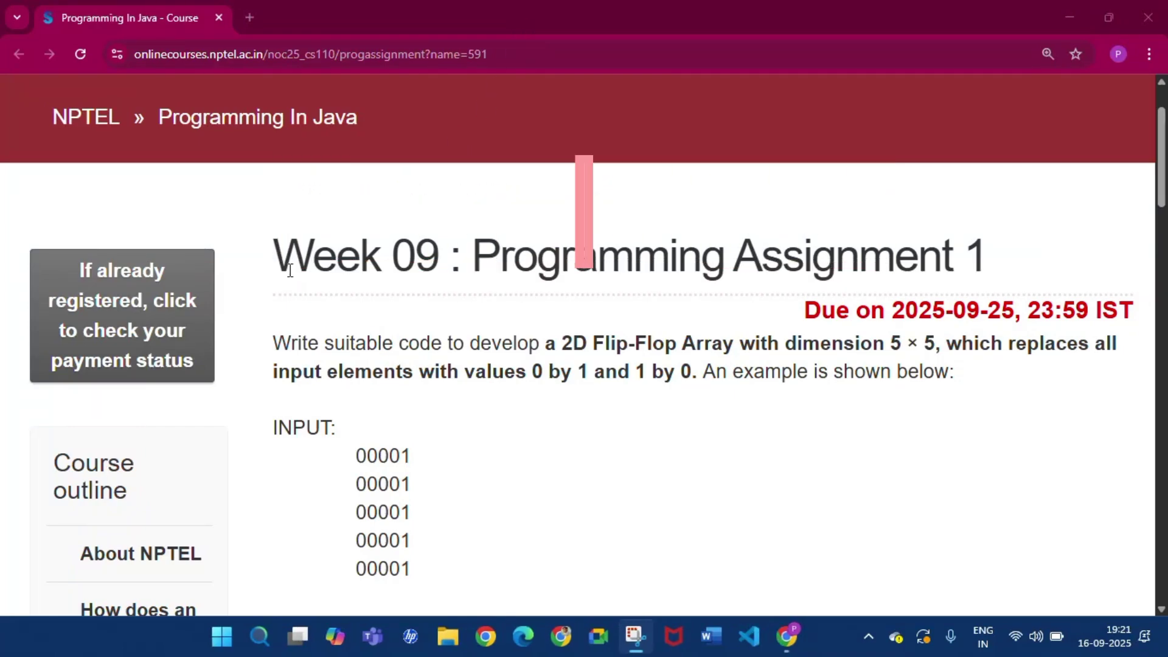
- Read the Week 09 Assignment 1 heading and the flip-flop array task description
drag(273, 256, 1004, 252)
click(1001, 247)
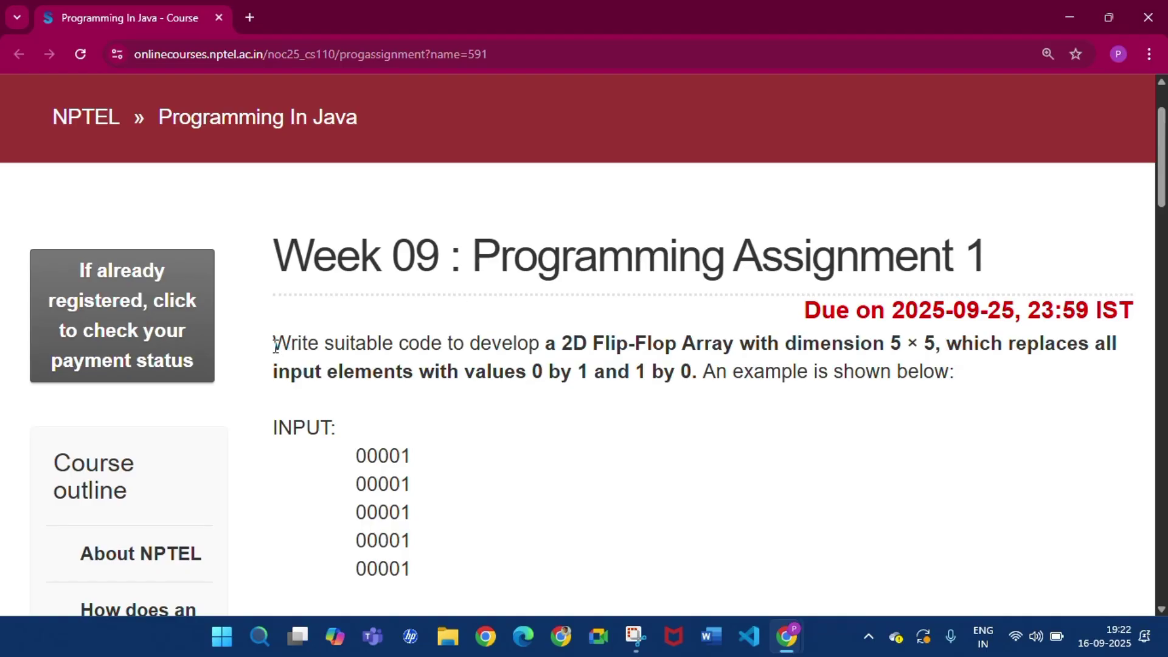
drag(274, 344, 952, 336)
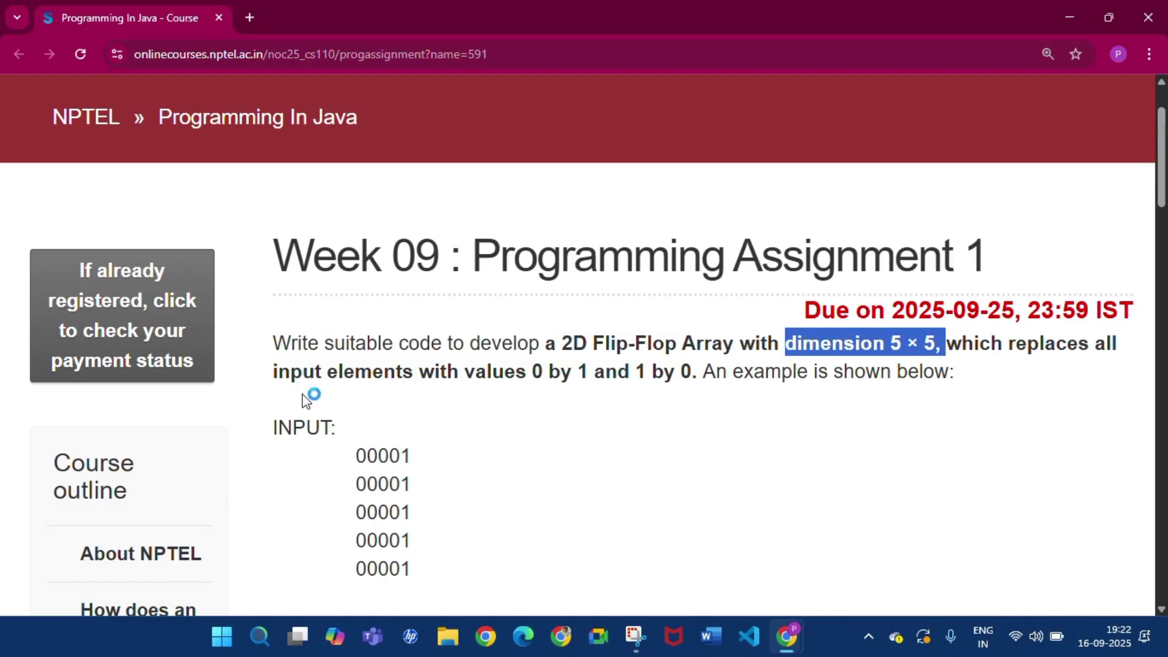
drag(271, 377, 704, 369)
click(421, 363)
- Scroll through the 5 × 5 input example rows and the sample test case, then back up
scroll(438, 509, down, 2)
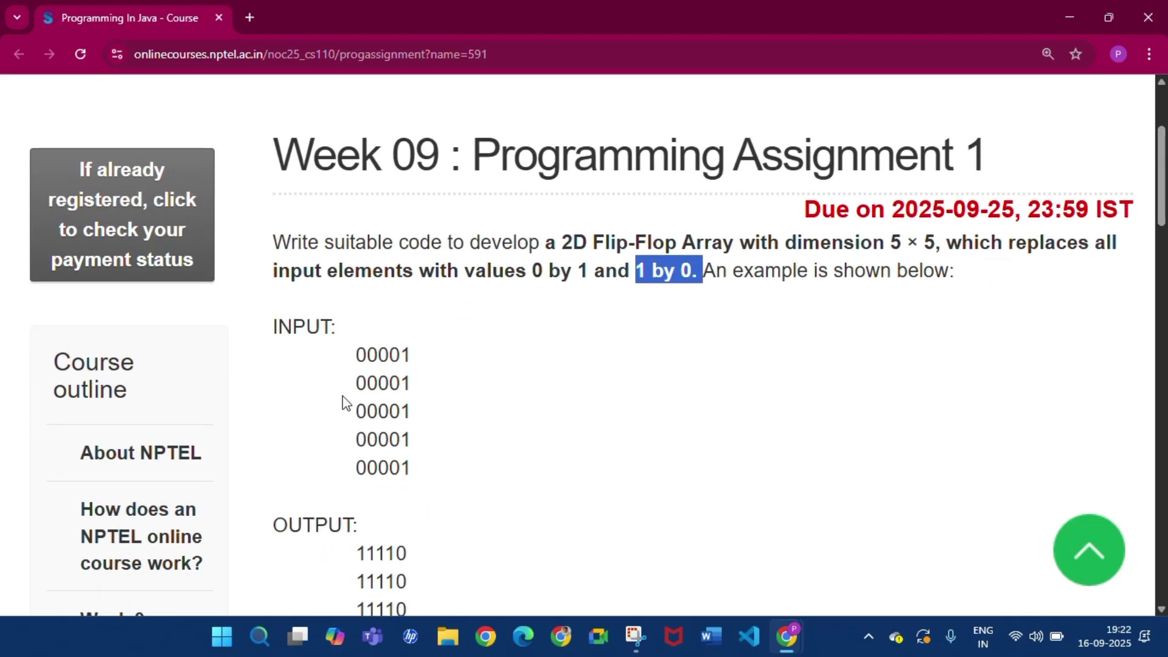
scroll(345, 389, down, 1)
drag(351, 321, 401, 318)
scroll(388, 476, down, 1)
drag(356, 448, 396, 450)
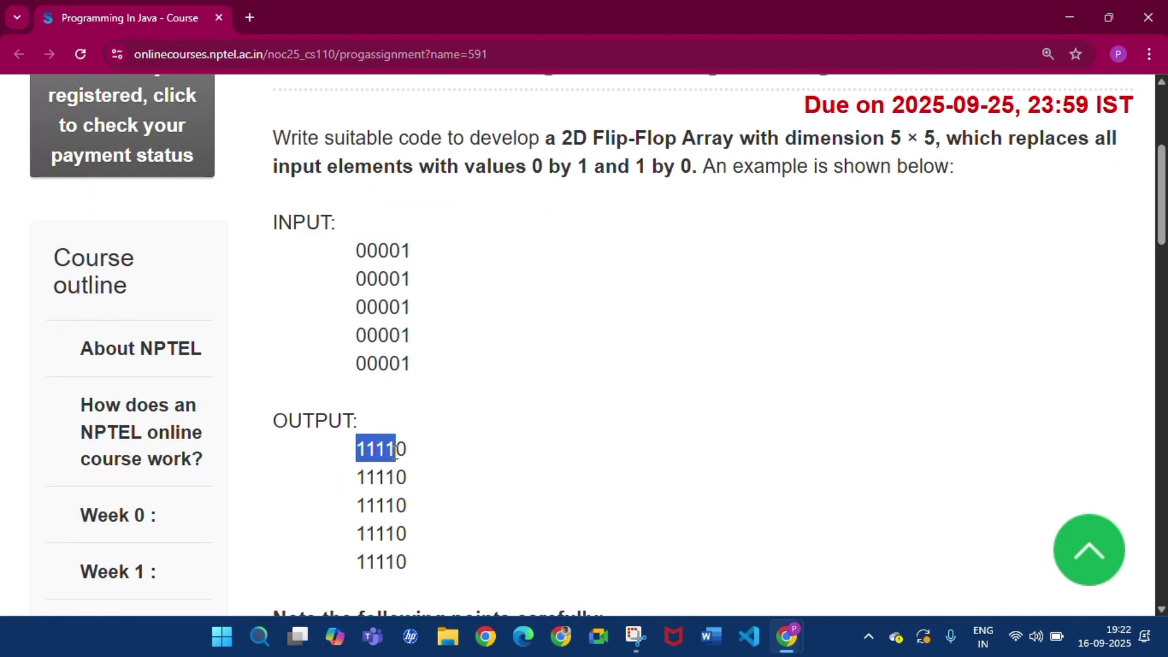
drag(403, 250, 410, 258)
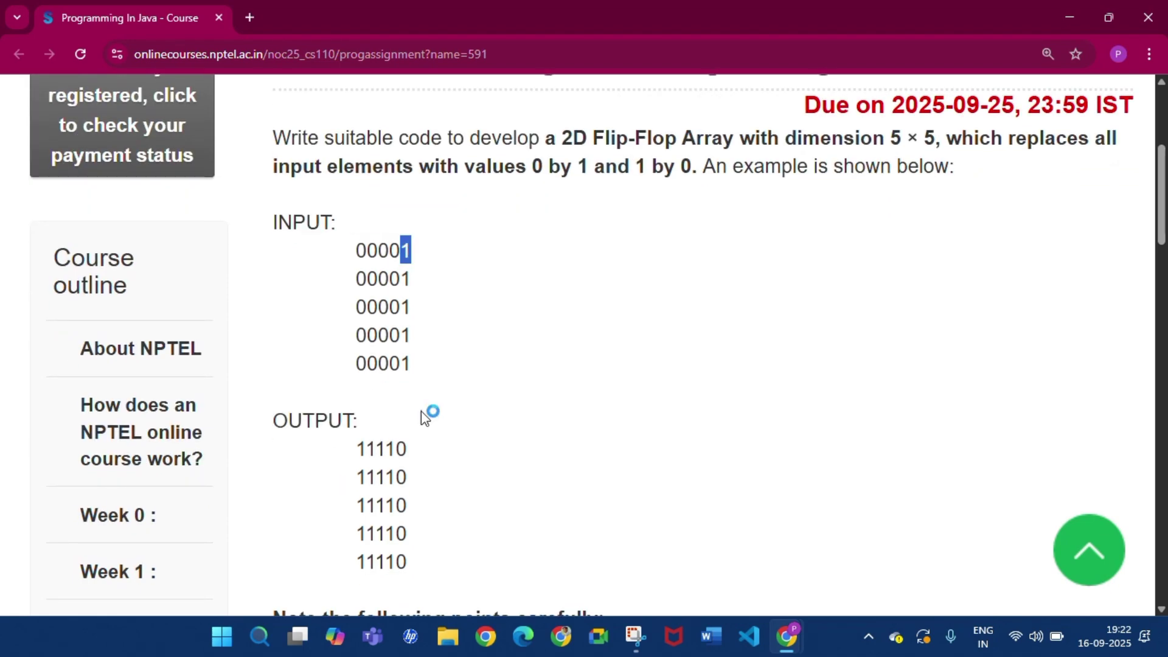
drag(400, 449, 417, 454)
scroll(417, 454, down, 5)
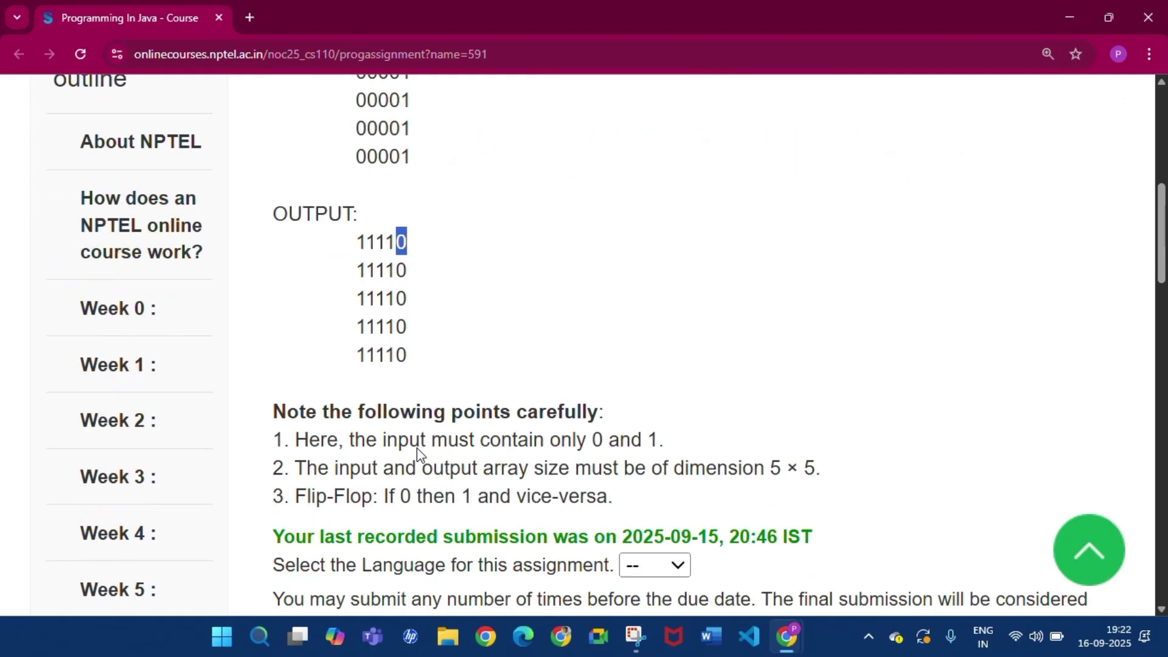
scroll(417, 448, down, 5)
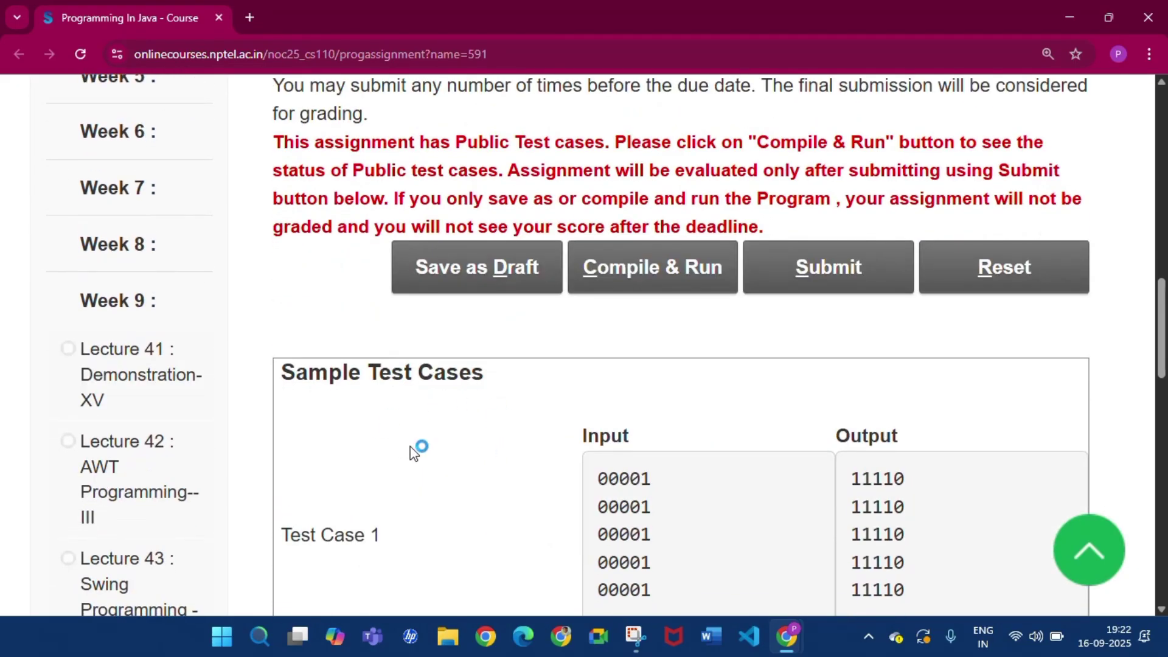
scroll(415, 449, up, 4)
scroll(411, 453, up, 1)
- Set the Assignment 1 language to Java to load the W09_P1 solution code
click(654, 391)
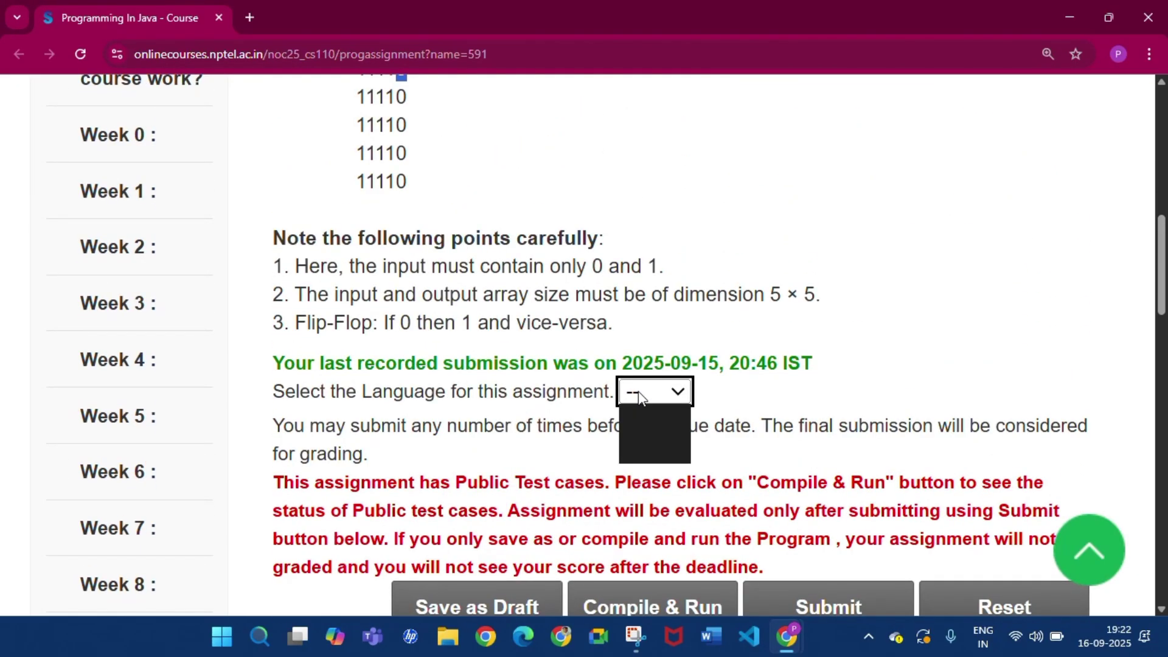
click(635, 425)
scroll(588, 451, down, 5)
scroll(481, 372, up, 1)
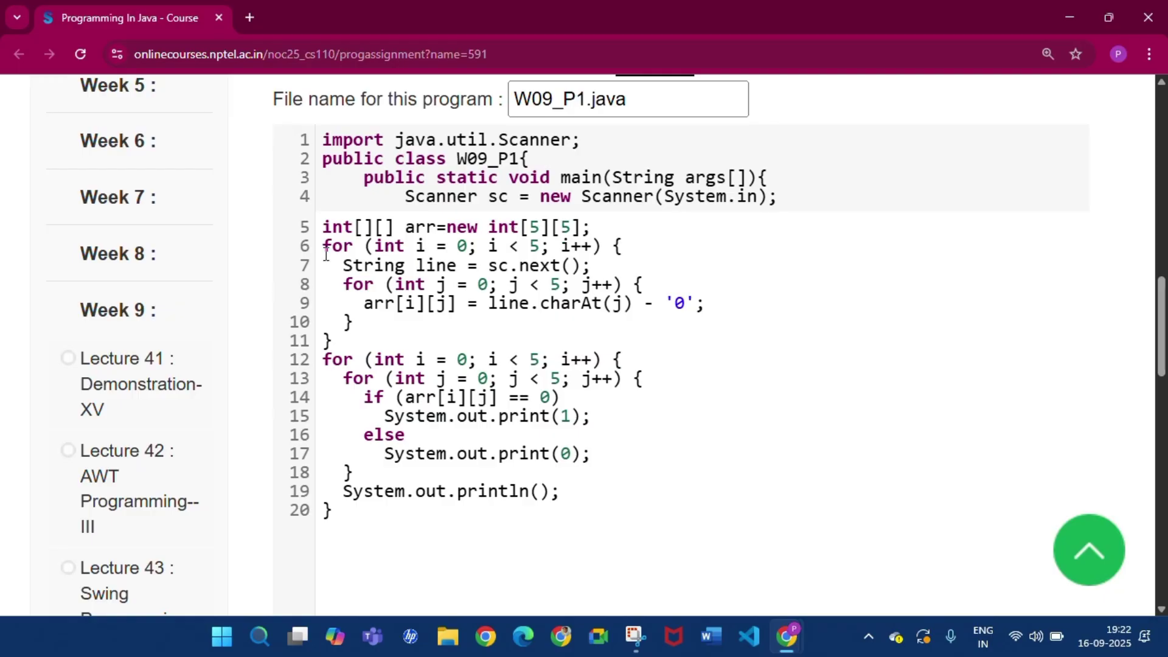
- Review the row-reading input loop and the zero check in the second loop
drag(326, 254, 355, 336)
click(354, 336)
drag(345, 264, 596, 264)
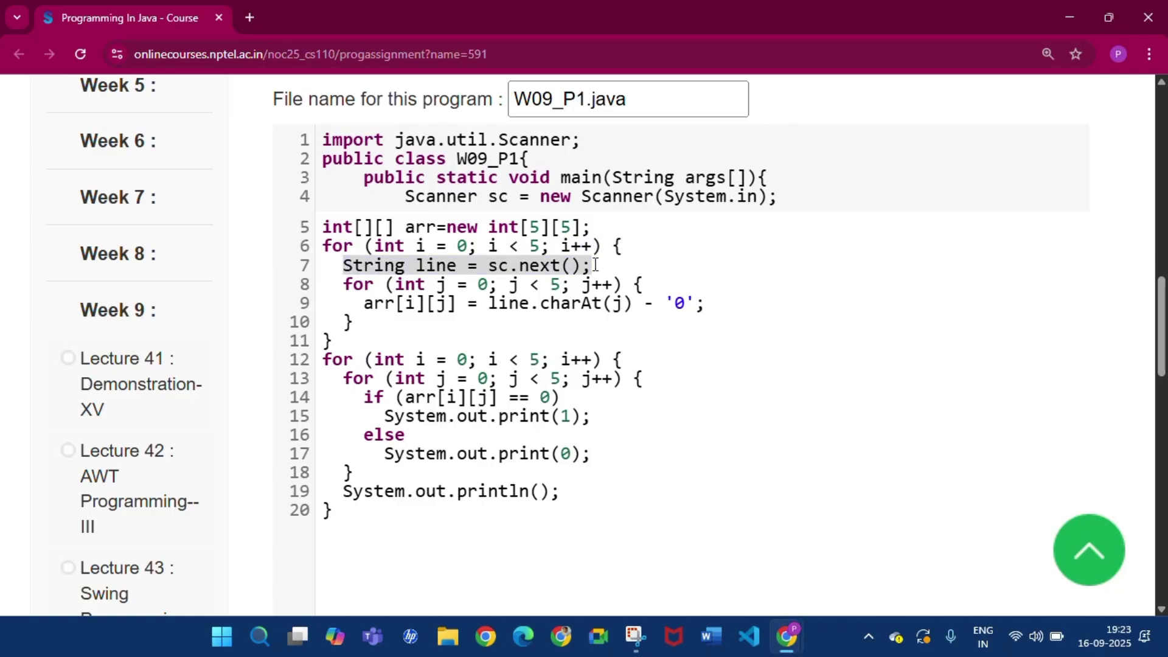
click(595, 264)
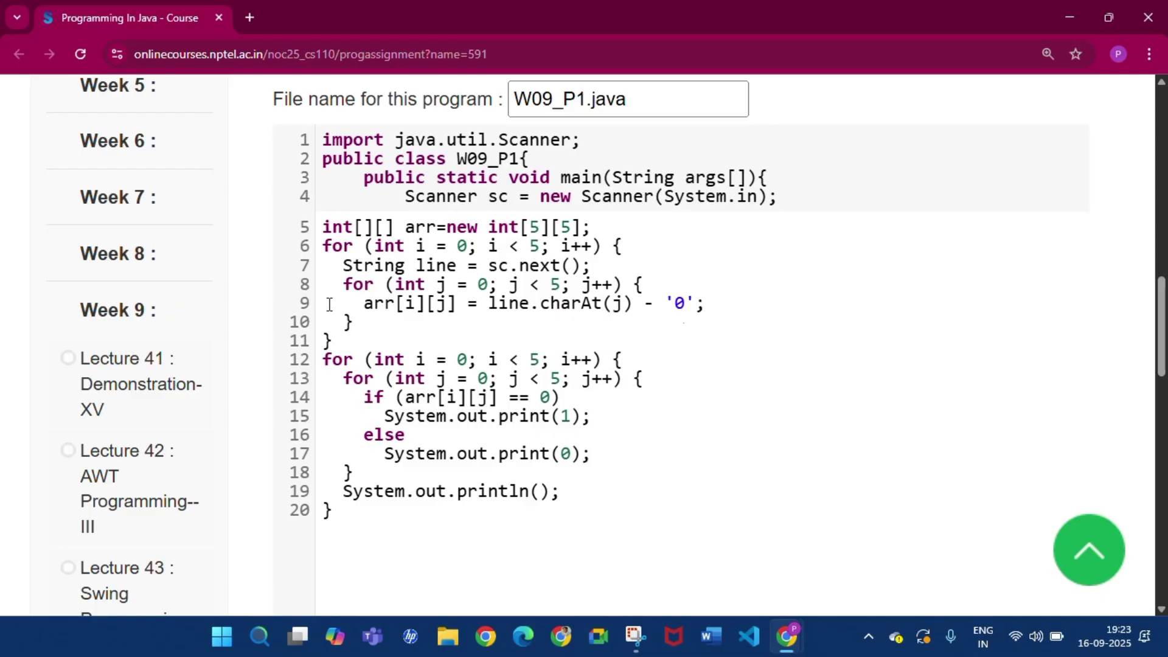
drag(363, 398, 560, 397)
click(323, 358)
drag(323, 359, 607, 390)
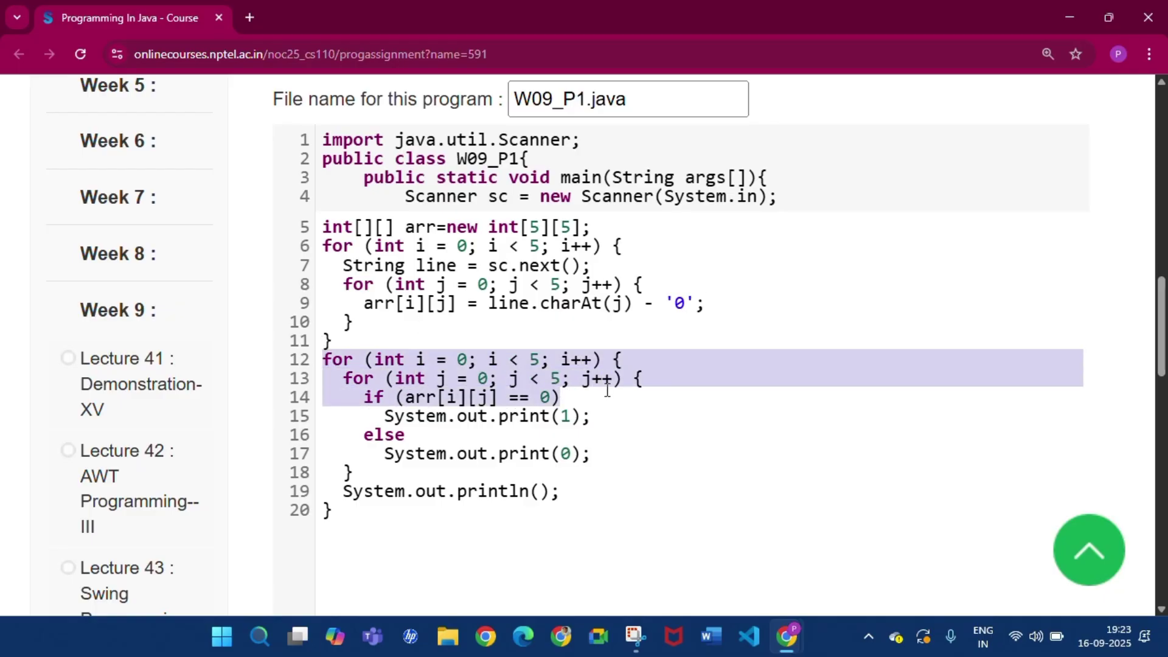
click(601, 396)
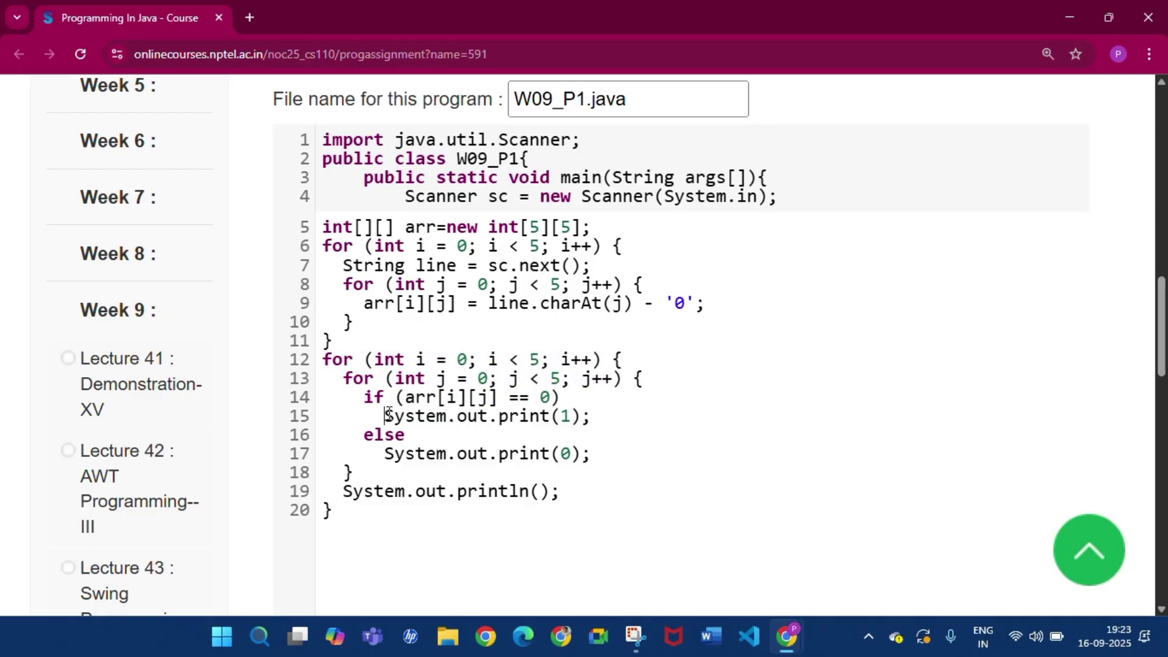
- Review the statements printing 1 and 0 and the println ending each row
drag(385, 415, 592, 417)
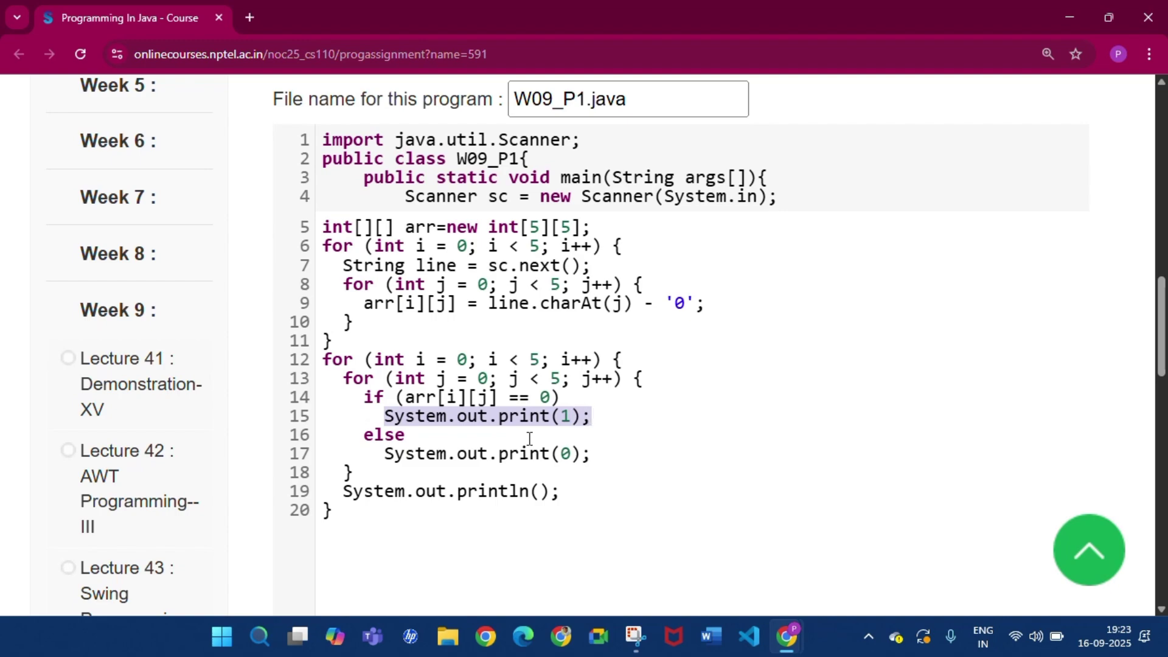
drag(384, 455, 563, 469)
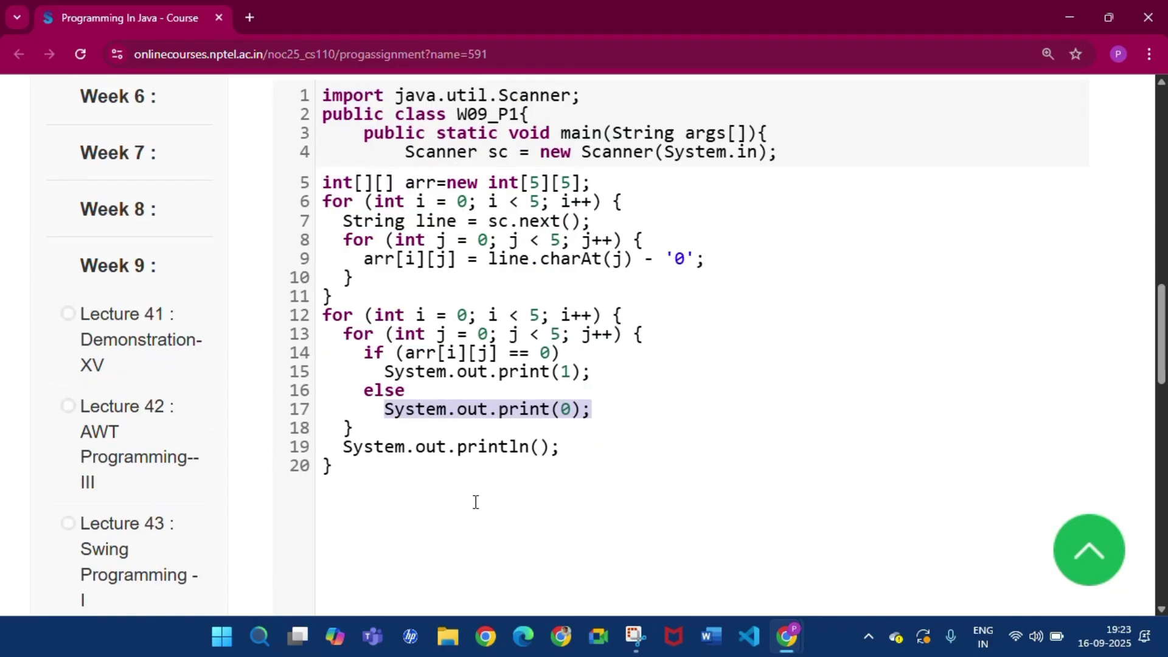
scroll(475, 501, down, 1)
click(459, 487)
click(345, 416)
drag(344, 416, 561, 422)
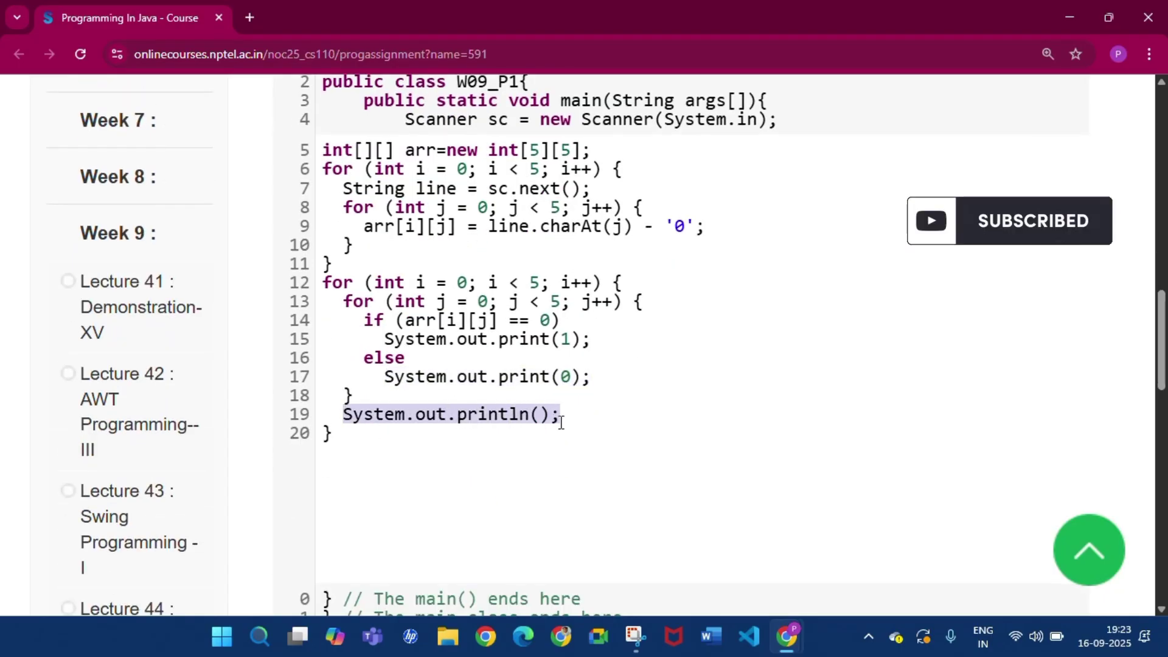
click(561, 421)
- Check the expected output row 11110 in the Sample Test Cases
scroll(663, 490, down, 10)
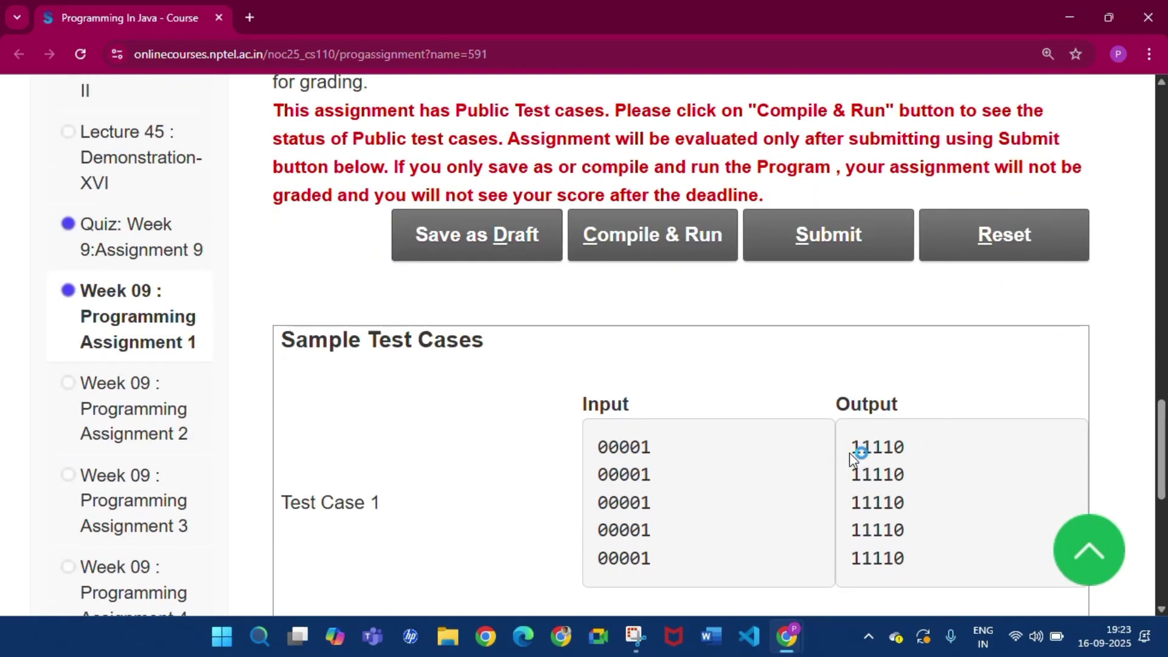
drag(850, 450, 812, 471)
scroll(812, 471, up, 6)
scroll(812, 471, up, 2)
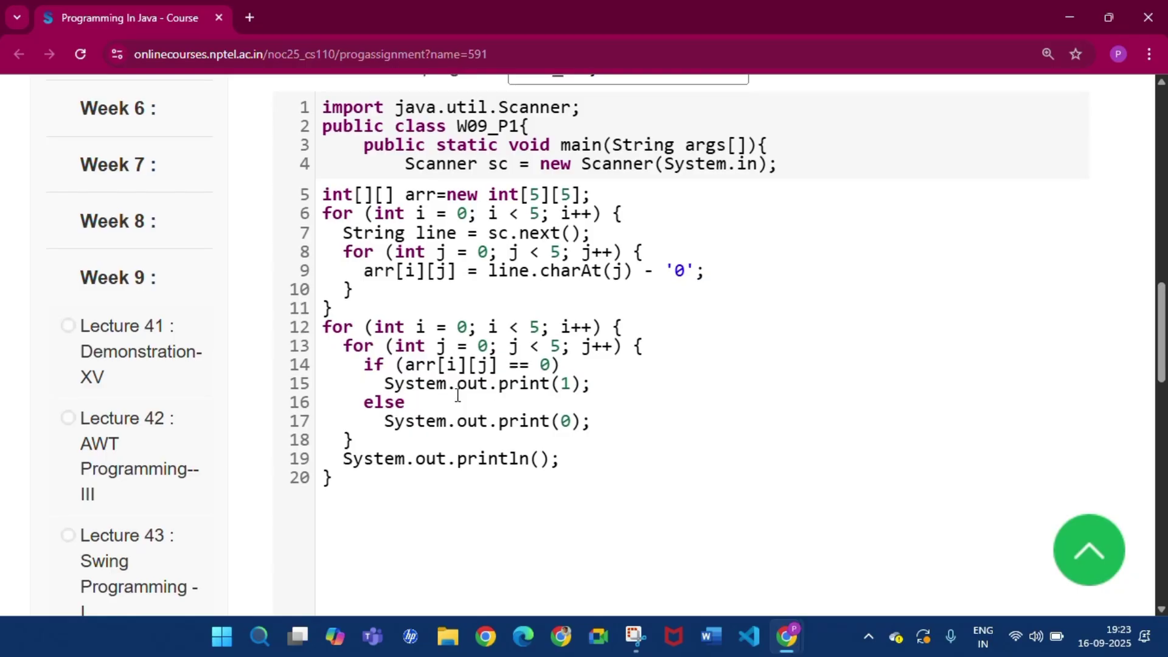
scroll(459, 420, down, 7)
- Save the Assignment 1 code as a draft and compile it against the public test case
click(460, 423)
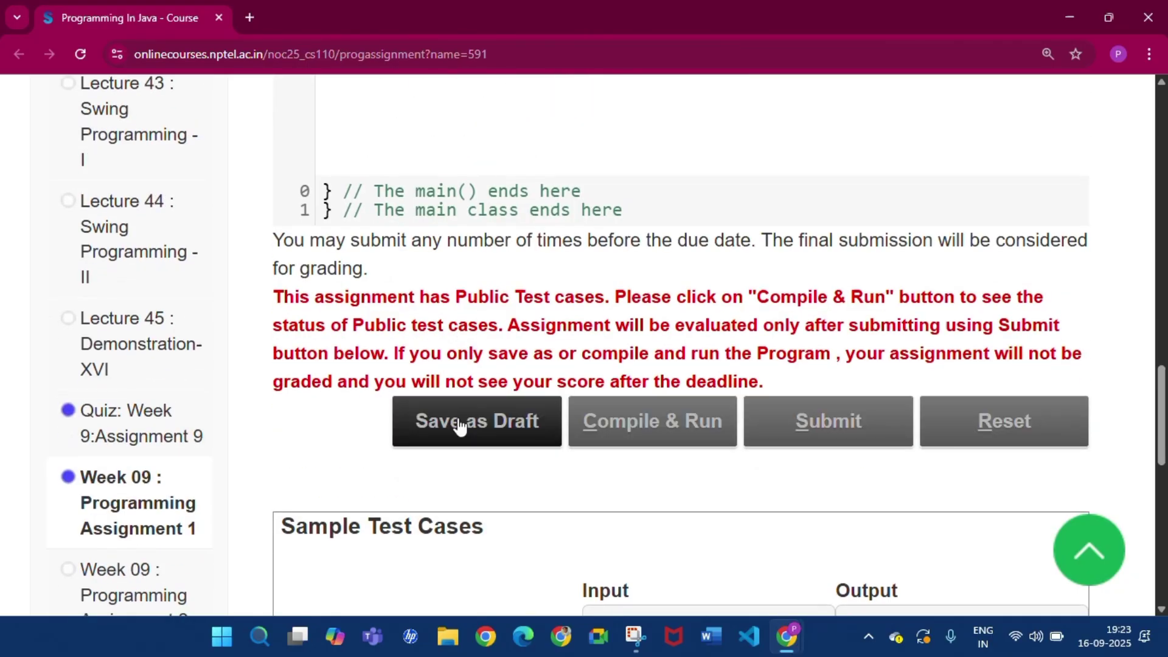
click(645, 452)
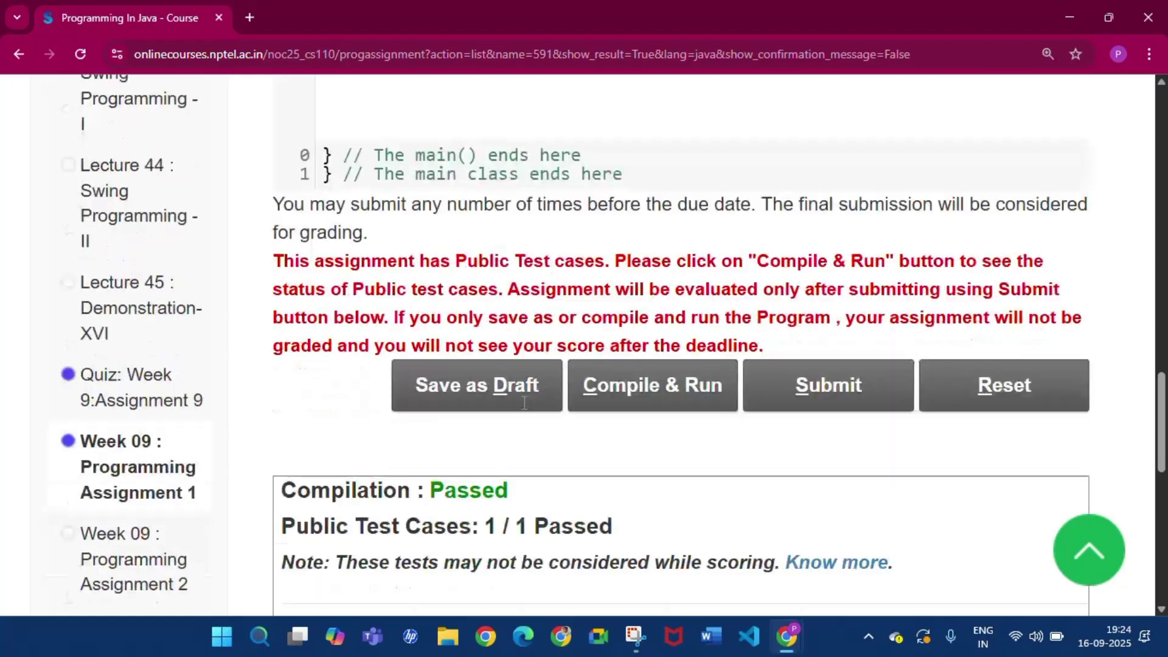
scroll(395, 431, down, 3)
scroll(420, 359, down, 1)
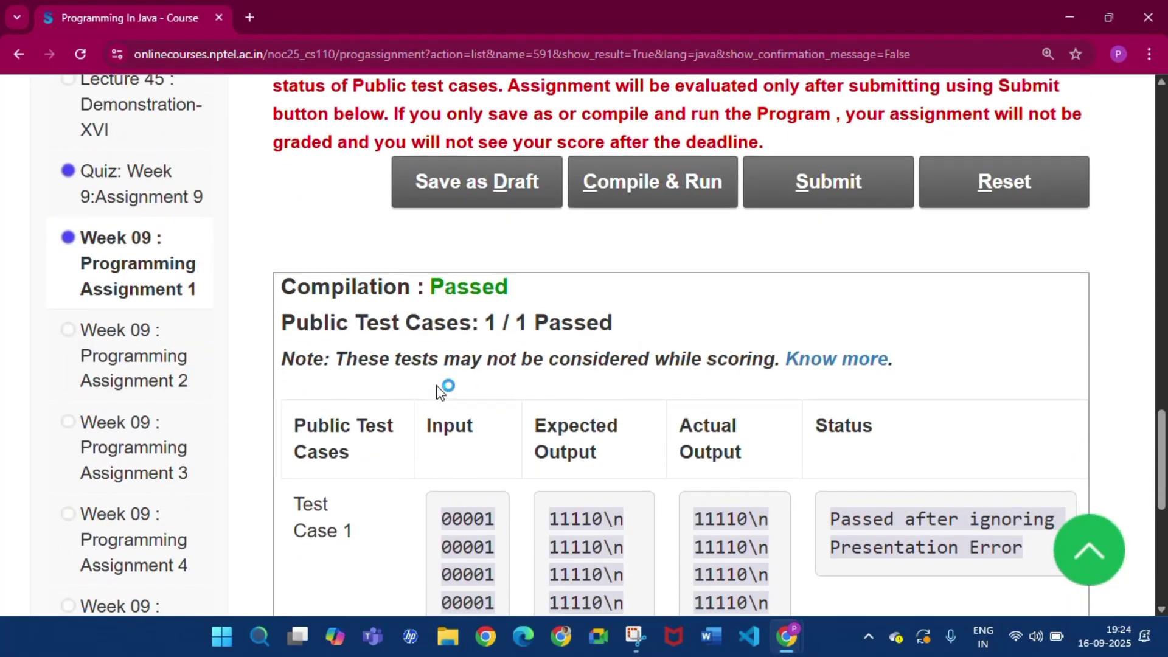
drag(330, 321, 613, 322)
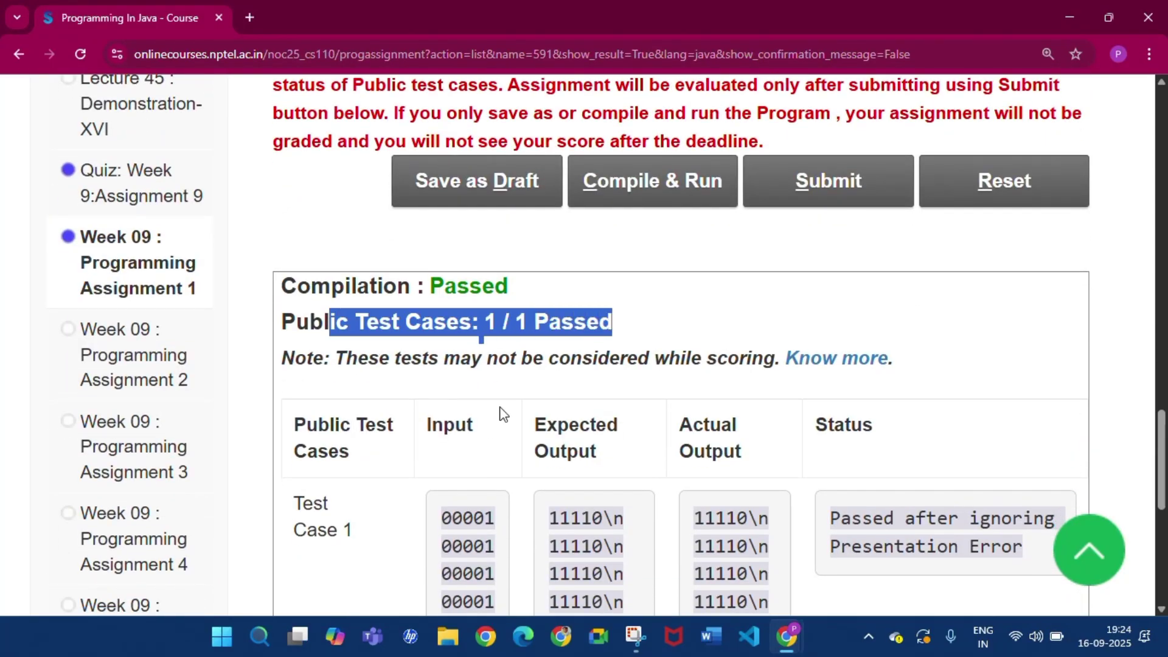
scroll(548, 365, down, 1)
- Submit Assignment 1, confirm the private test cases pass, and move to Programming Assignment 2
click(773, 146)
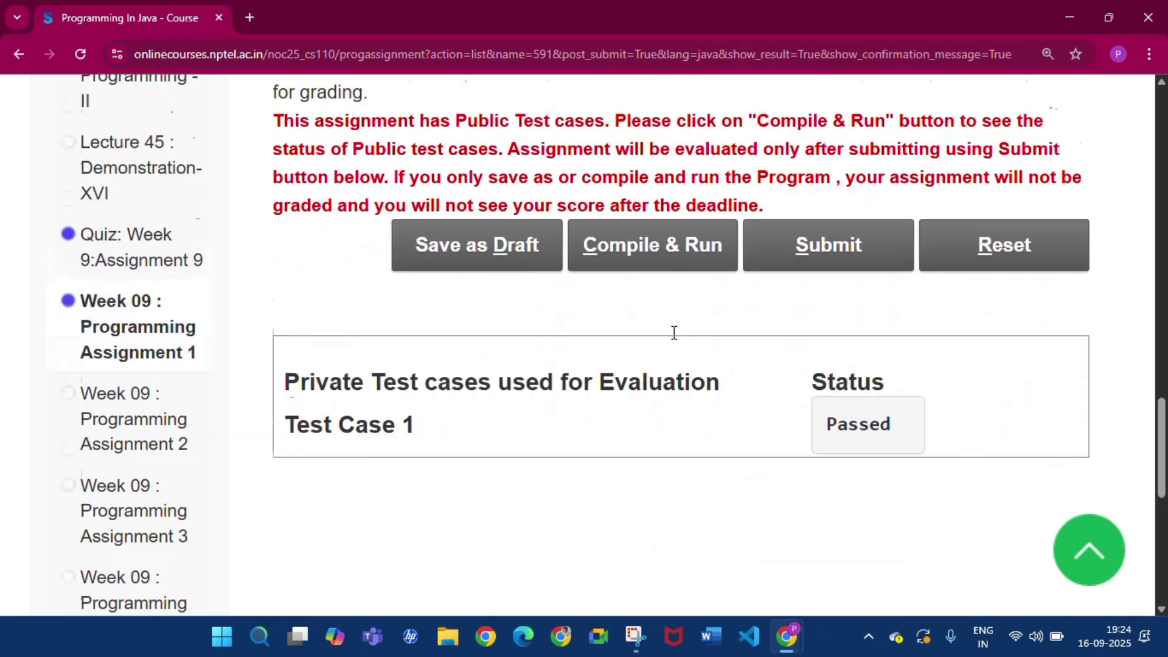
scroll(673, 331, down, 1)
drag(285, 329, 900, 371)
click(876, 359)
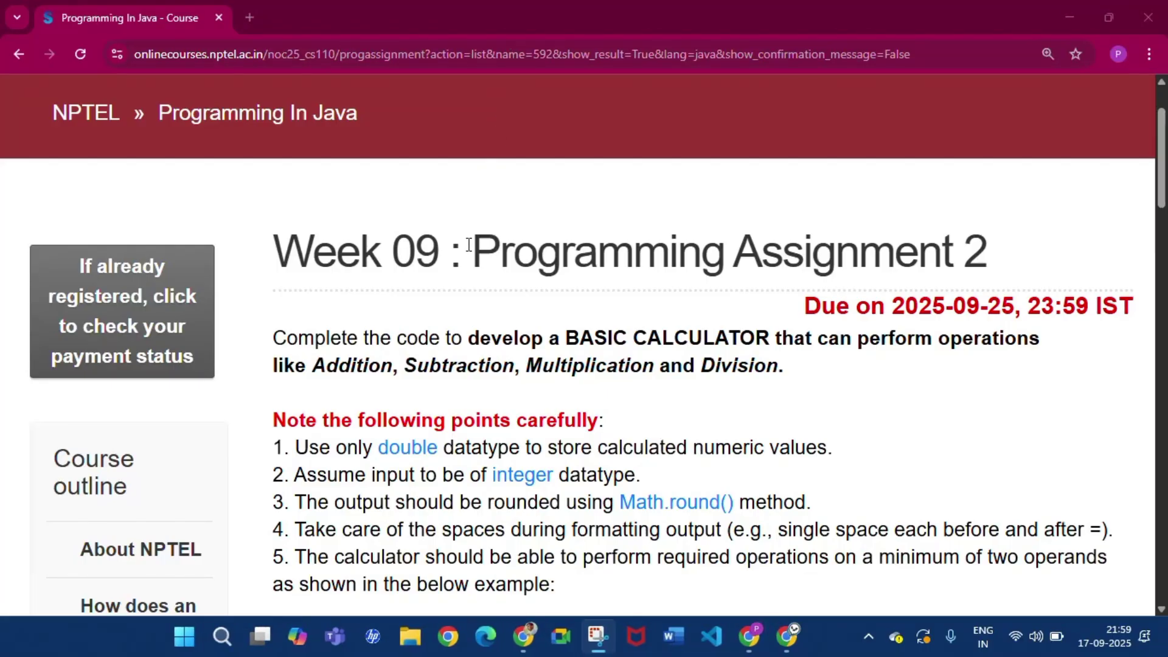
drag(468, 244, 972, 256)
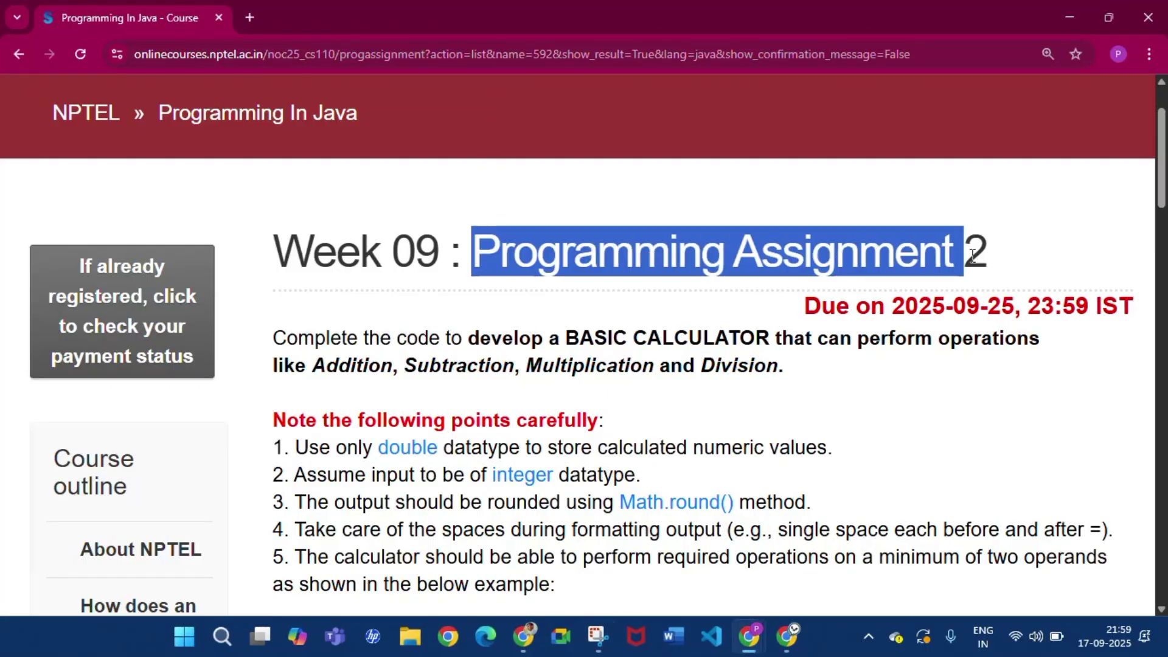
double_click(972, 255)
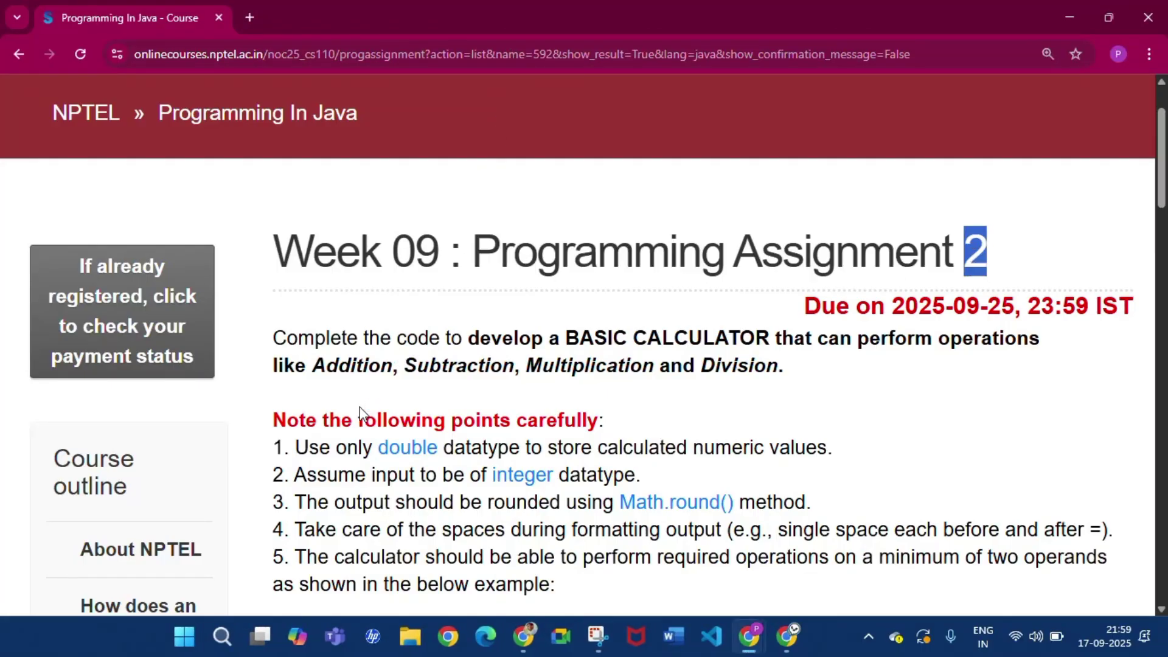
scroll(341, 407, down, 1)
scroll(305, 388, down, 1)
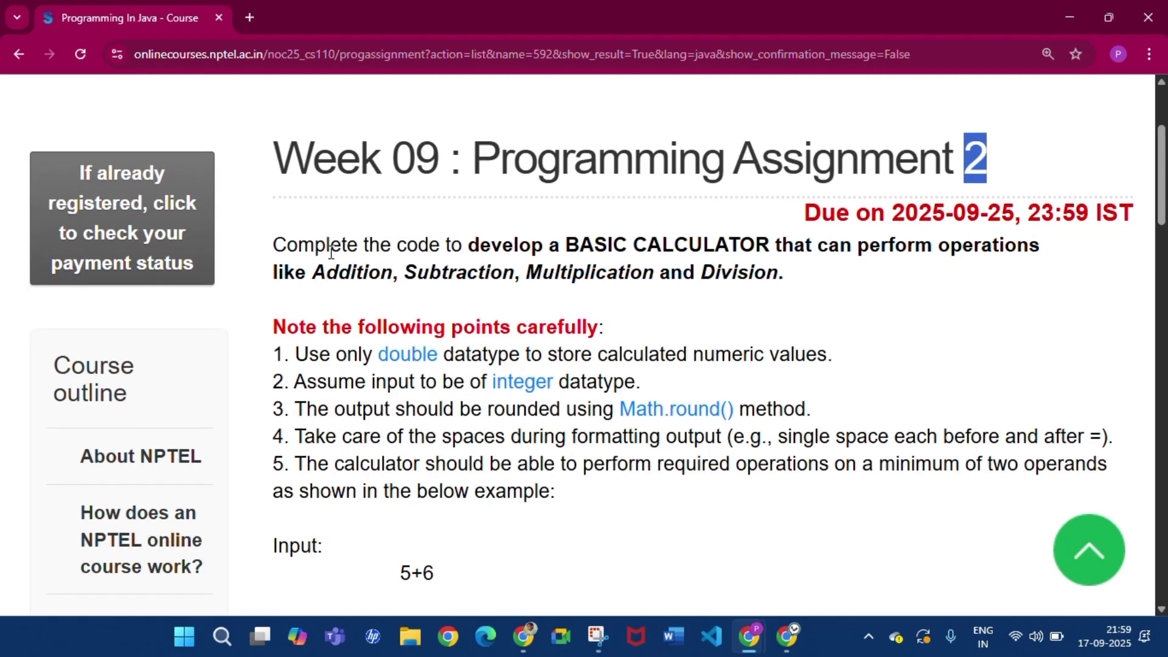
drag(330, 245, 761, 253)
click(314, 271)
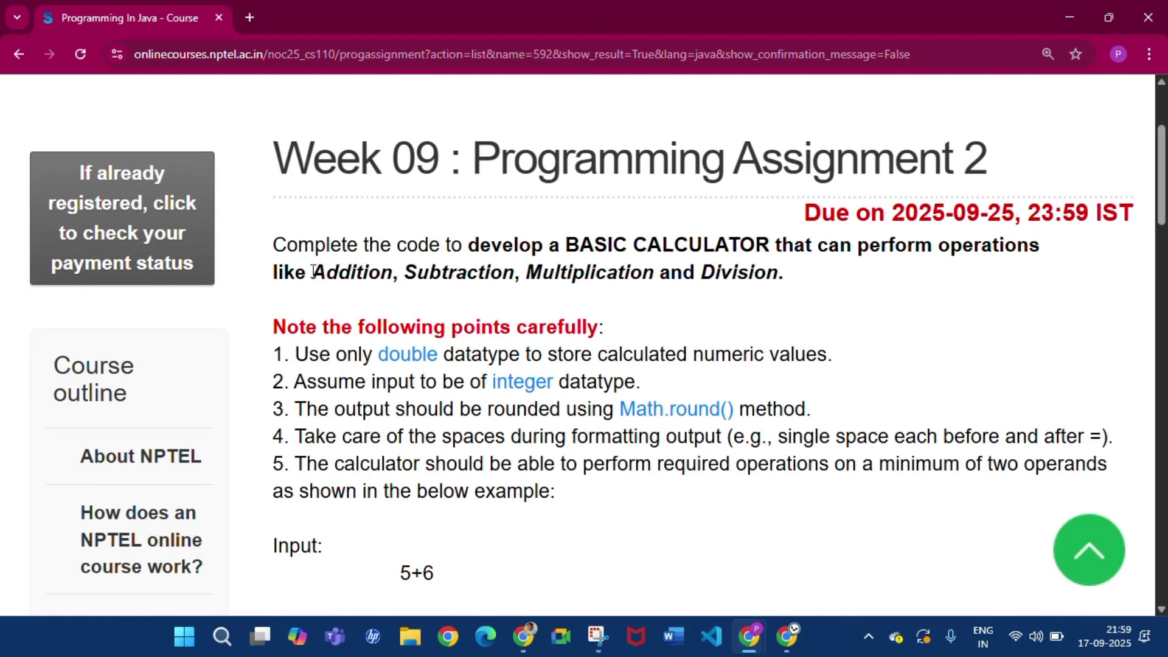
drag(321, 271, 786, 278)
scroll(451, 396, down, 1)
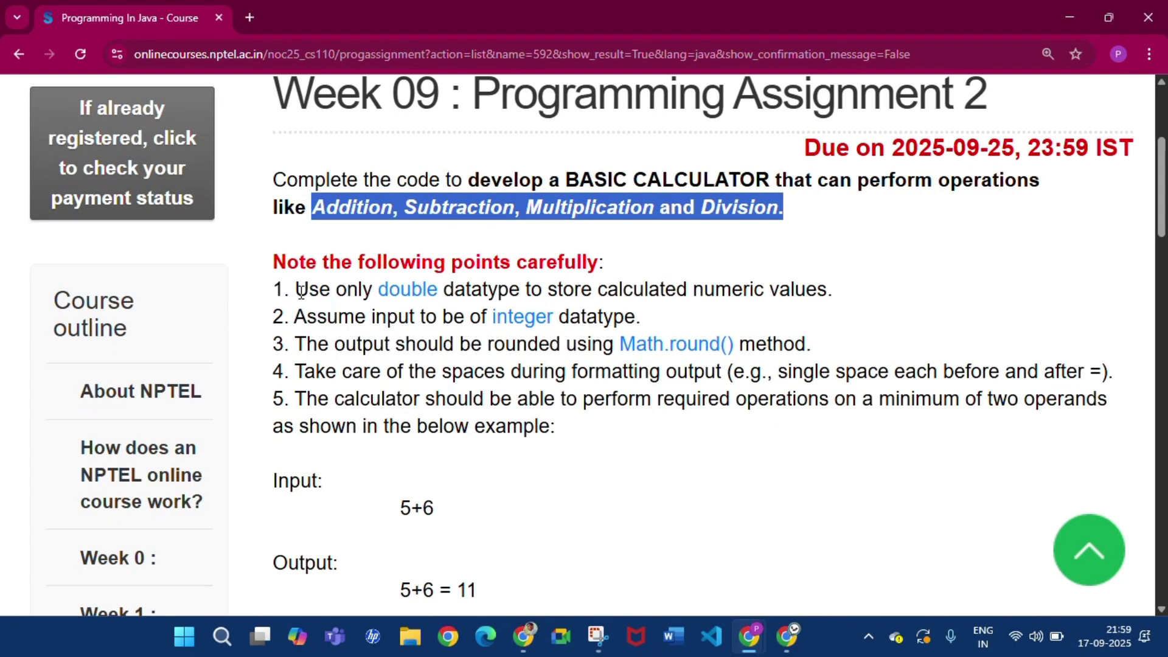
drag(297, 290, 558, 290)
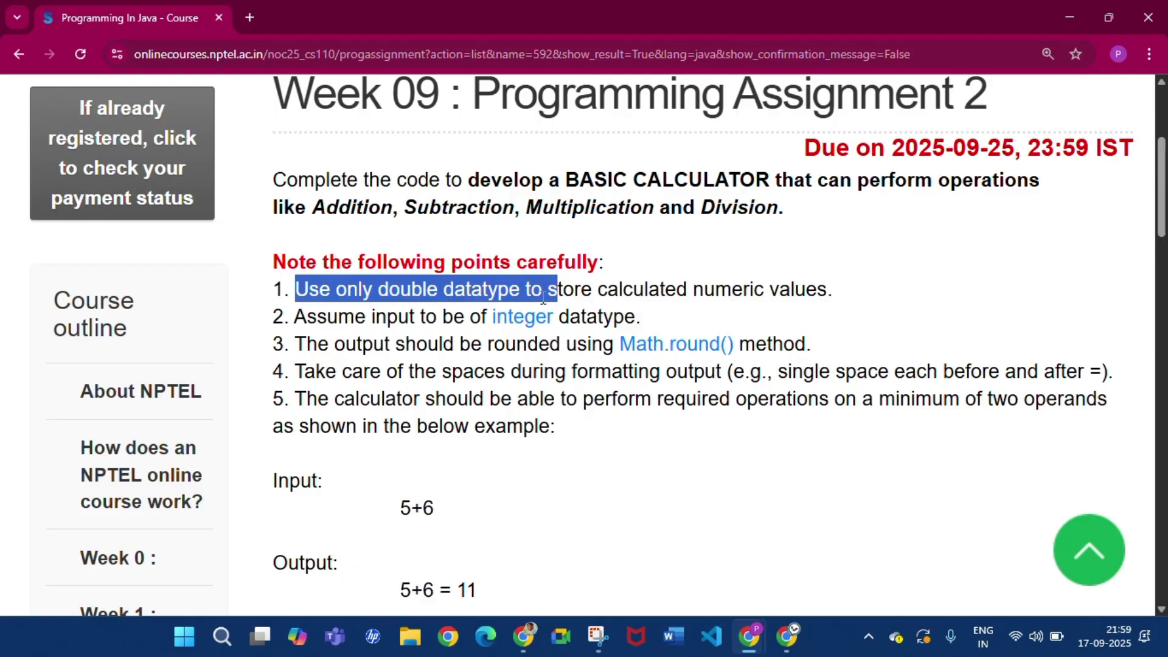
scroll(334, 313, down, 1)
click(295, 291)
drag(299, 289, 629, 284)
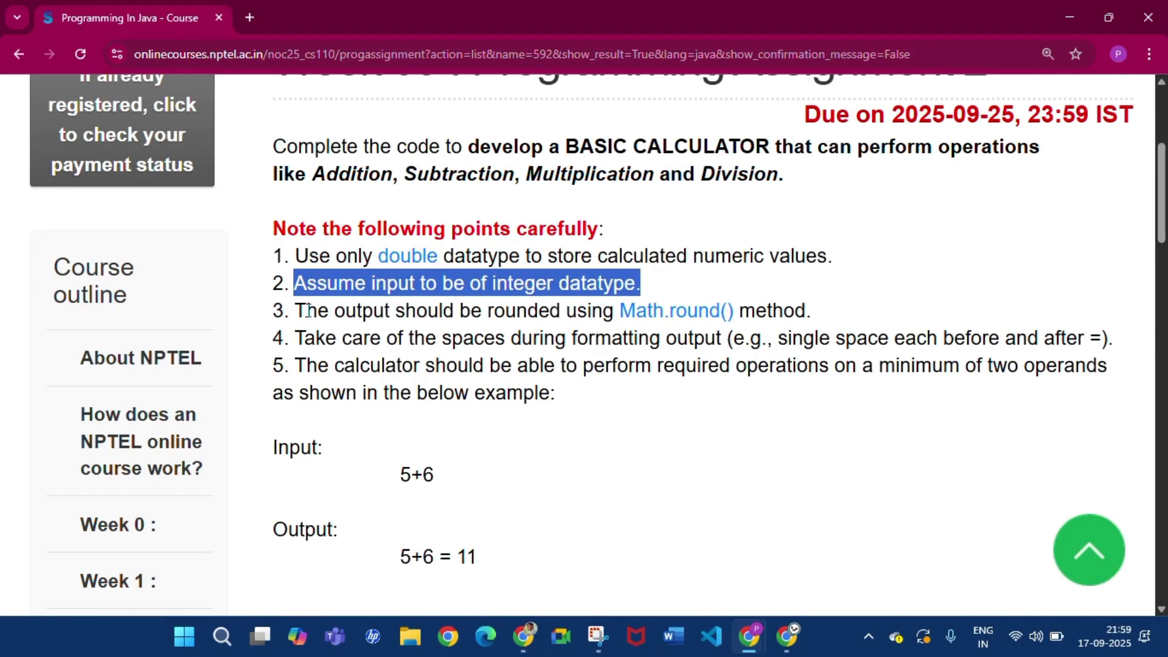
drag(307, 311, 755, 314)
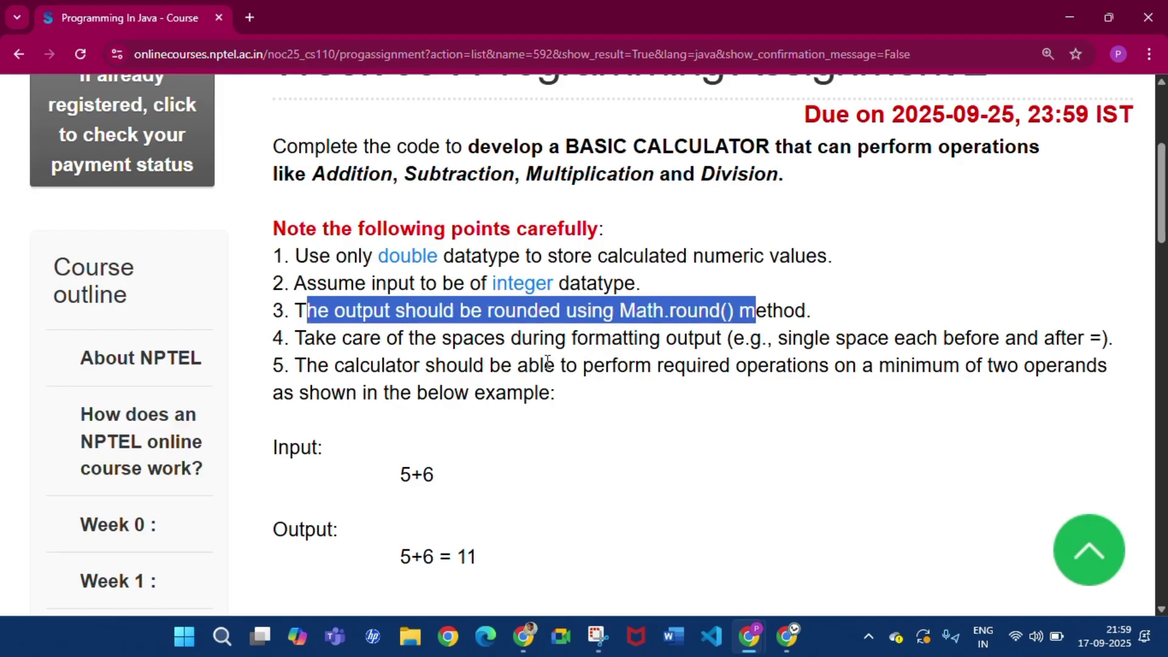
scroll(548, 363, down, 1)
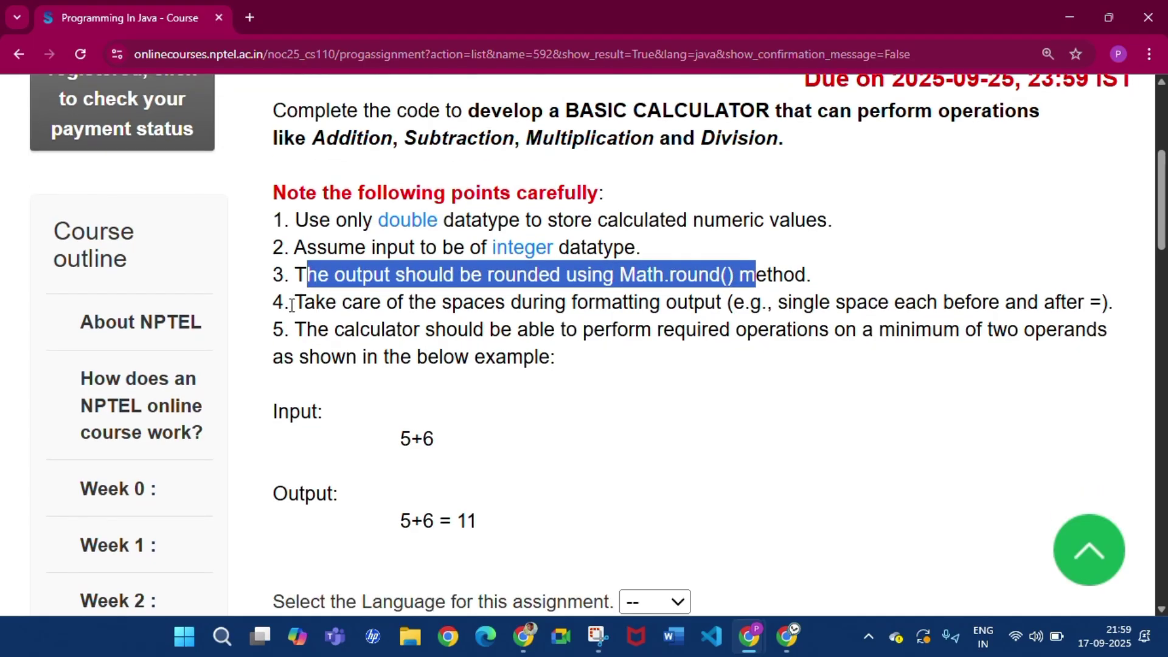
drag(291, 306, 745, 304)
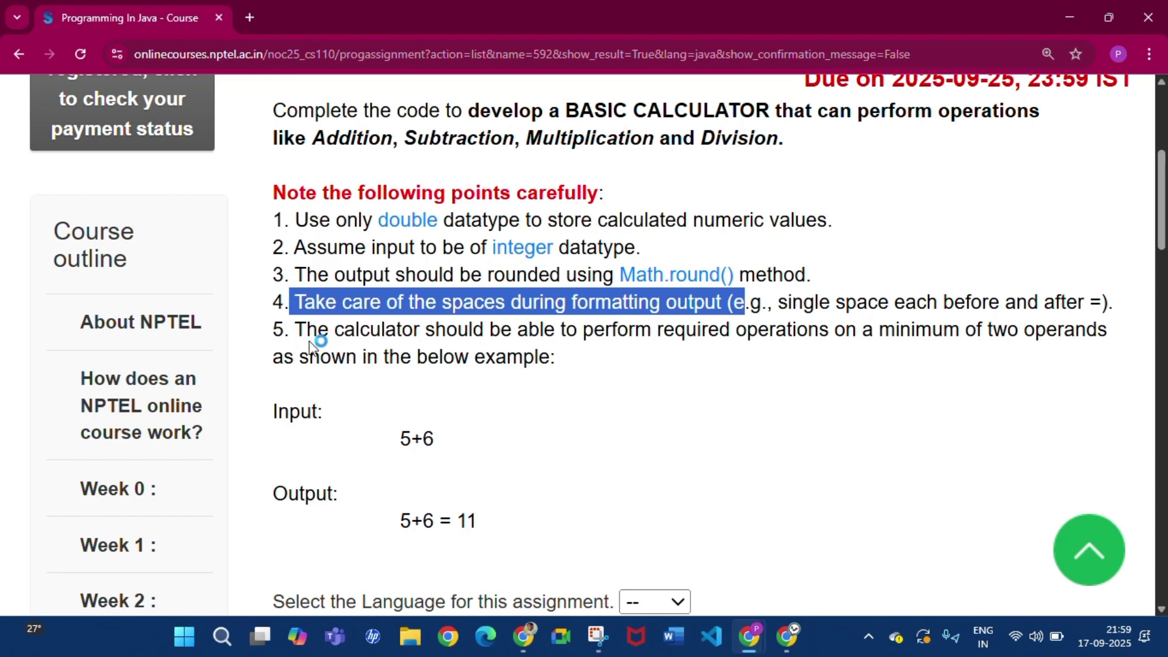
drag(295, 331, 556, 368)
scroll(425, 373, down, 1)
click(413, 382)
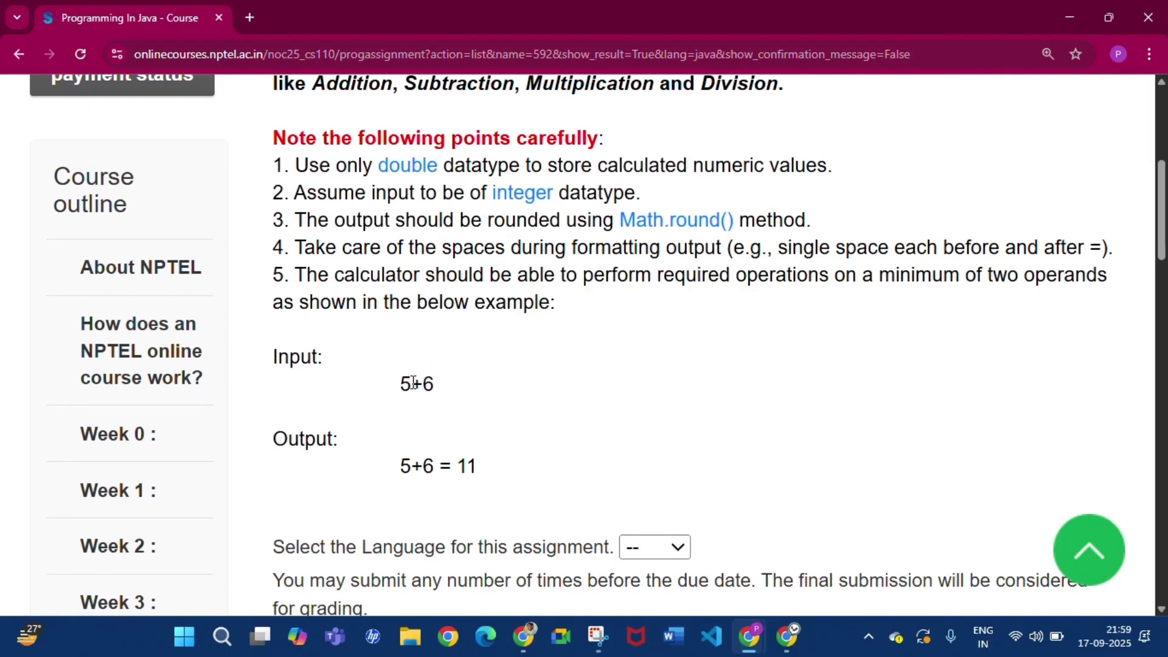
drag(411, 382, 435, 384)
click(400, 476)
drag(399, 476, 495, 472)
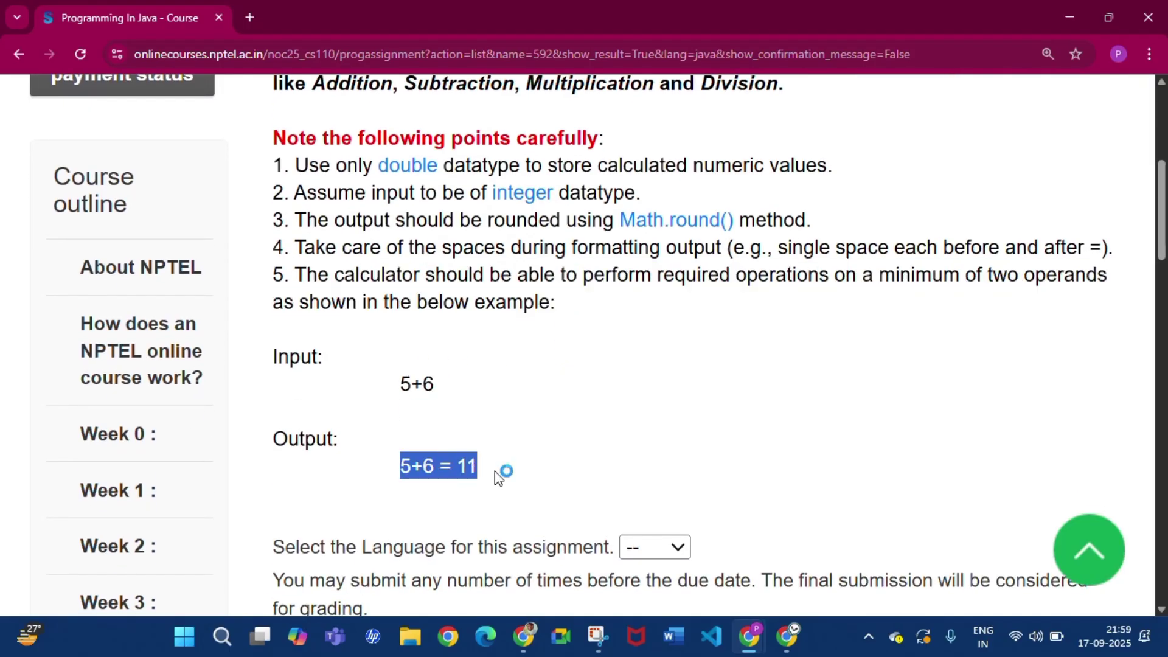
click(495, 471)
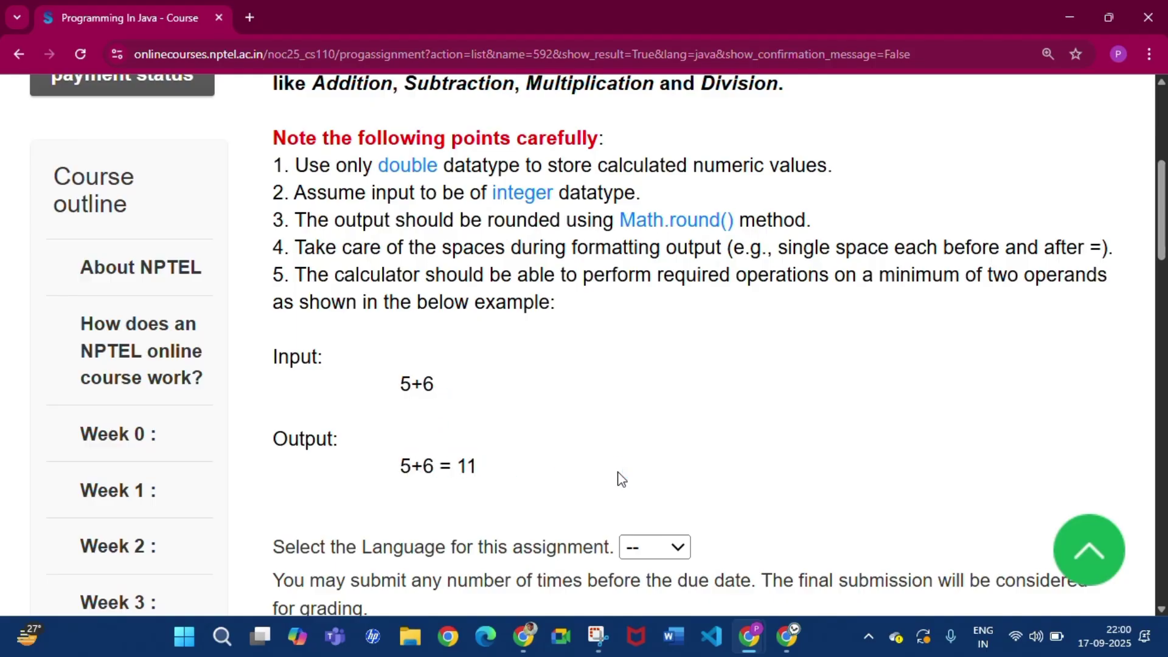
scroll(625, 475, down, 2)
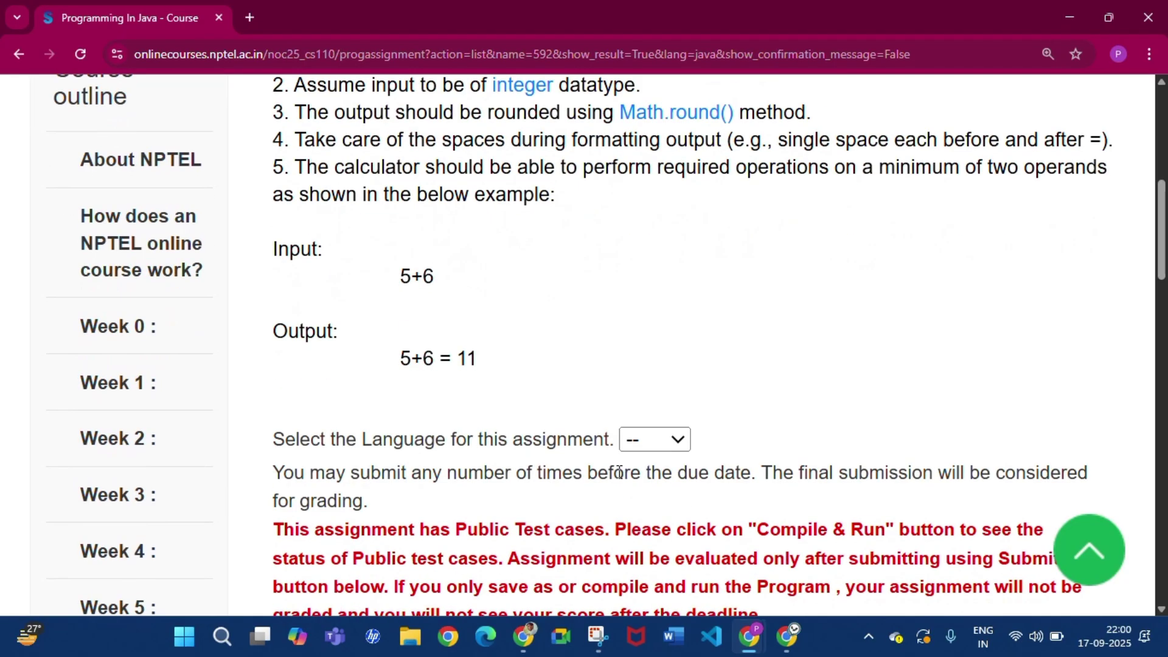
- Switch Assignment 2 to Java and review the variable declarations on lines 7–9
click(644, 440)
click(643, 493)
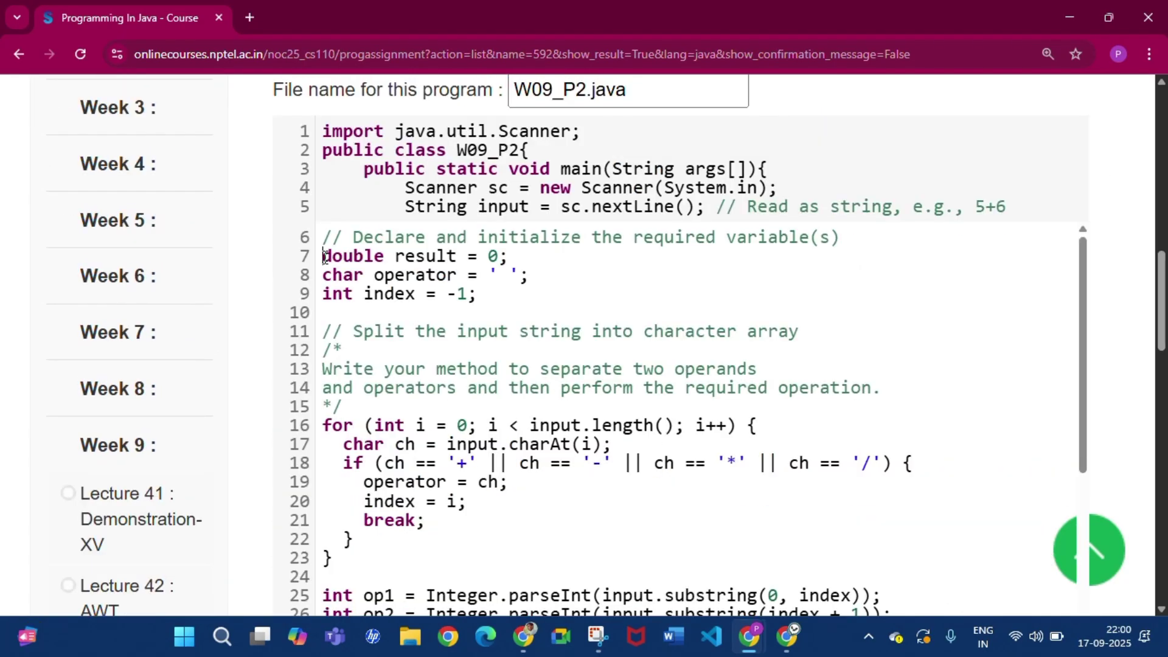
drag(325, 258, 494, 294)
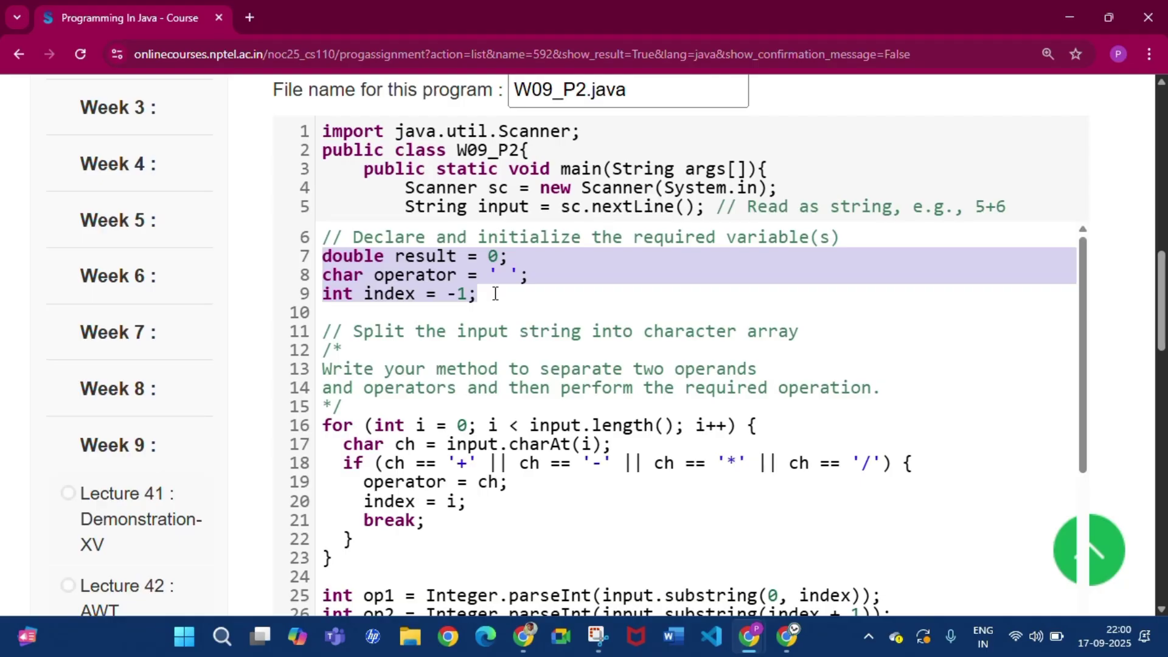
click(496, 294)
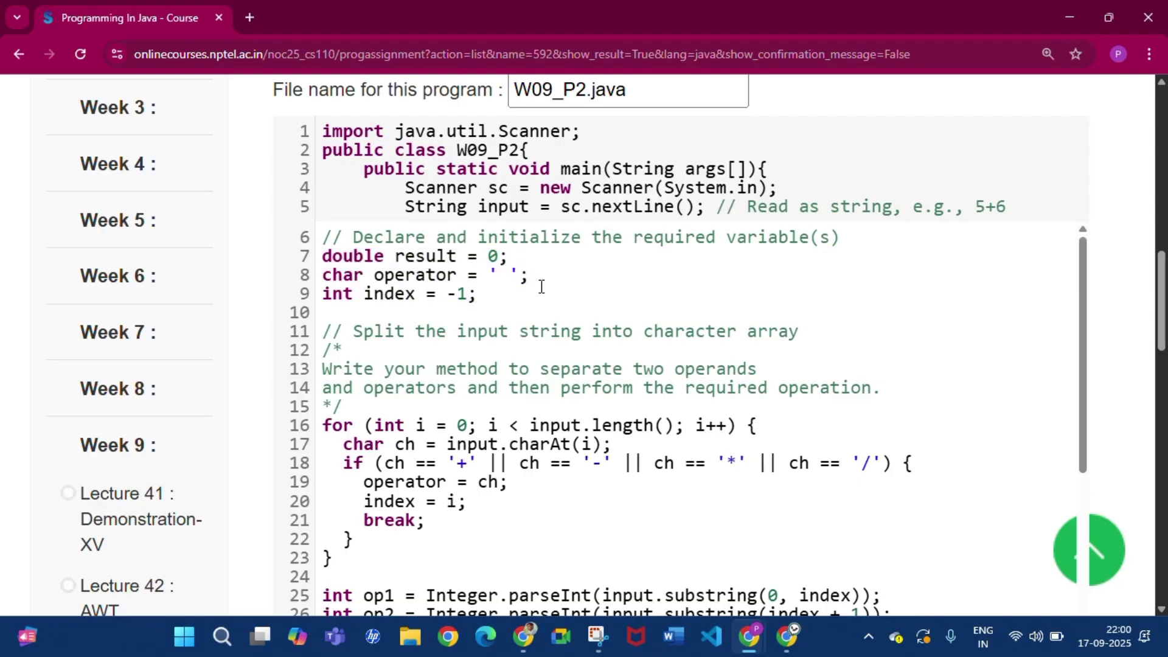
- Read through the operator-finding loop and the switch printing Math.round(result)
scroll(490, 314, down, 3)
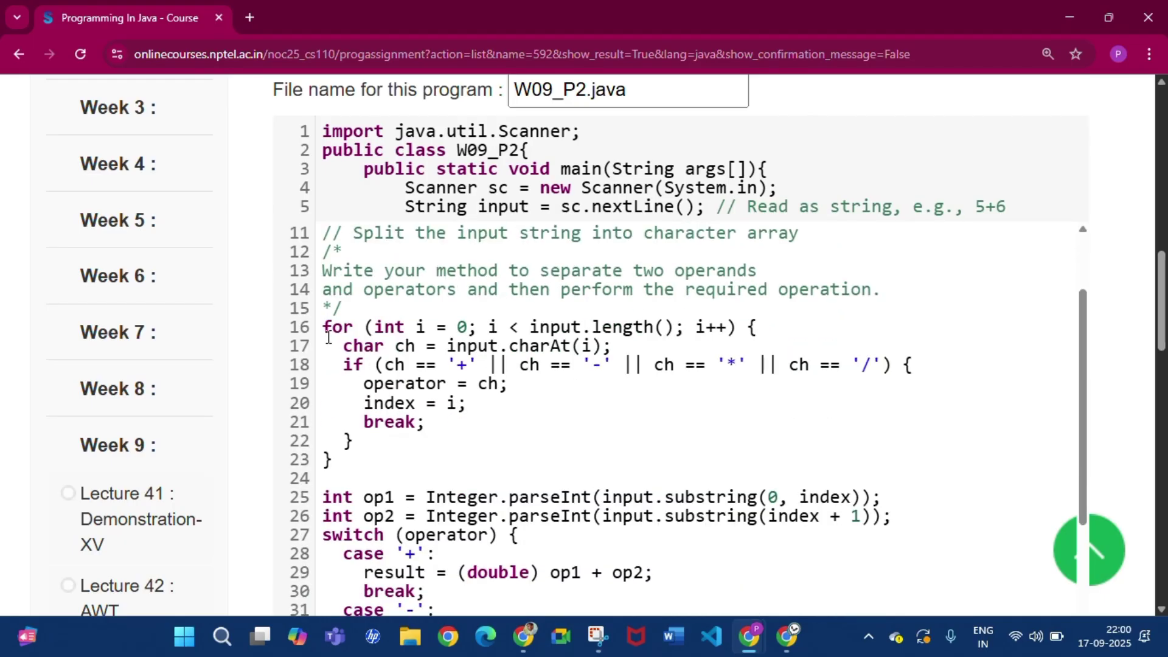
drag(328, 336, 334, 465)
click(424, 412)
scroll(468, 436, down, 6)
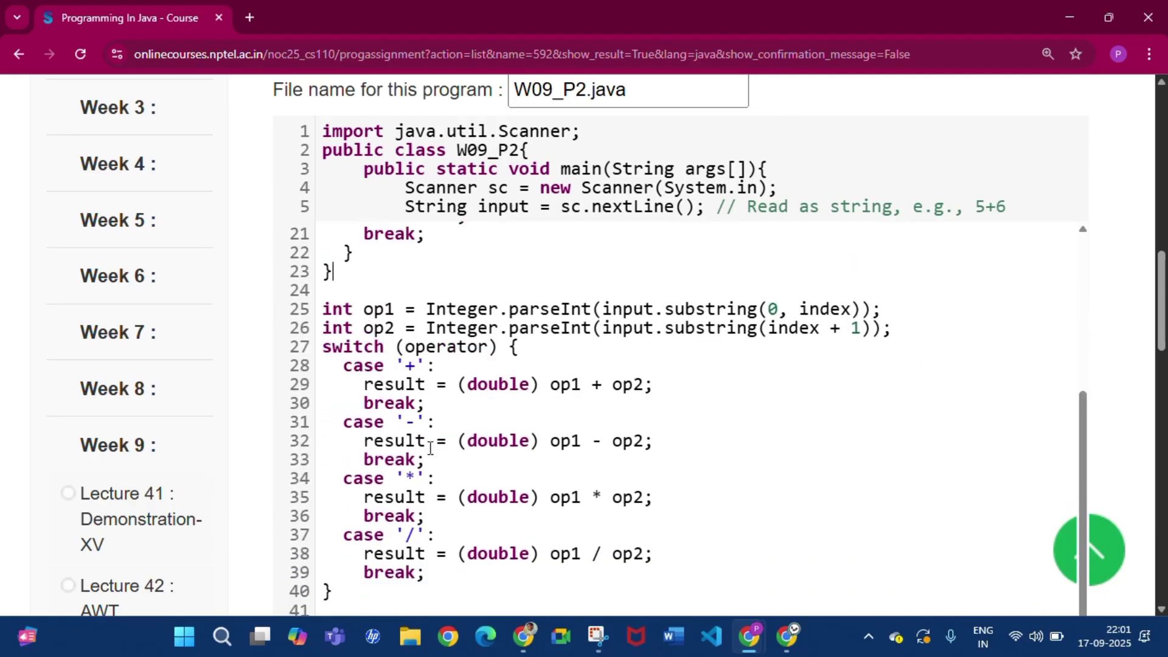
scroll(490, 374, down, 1)
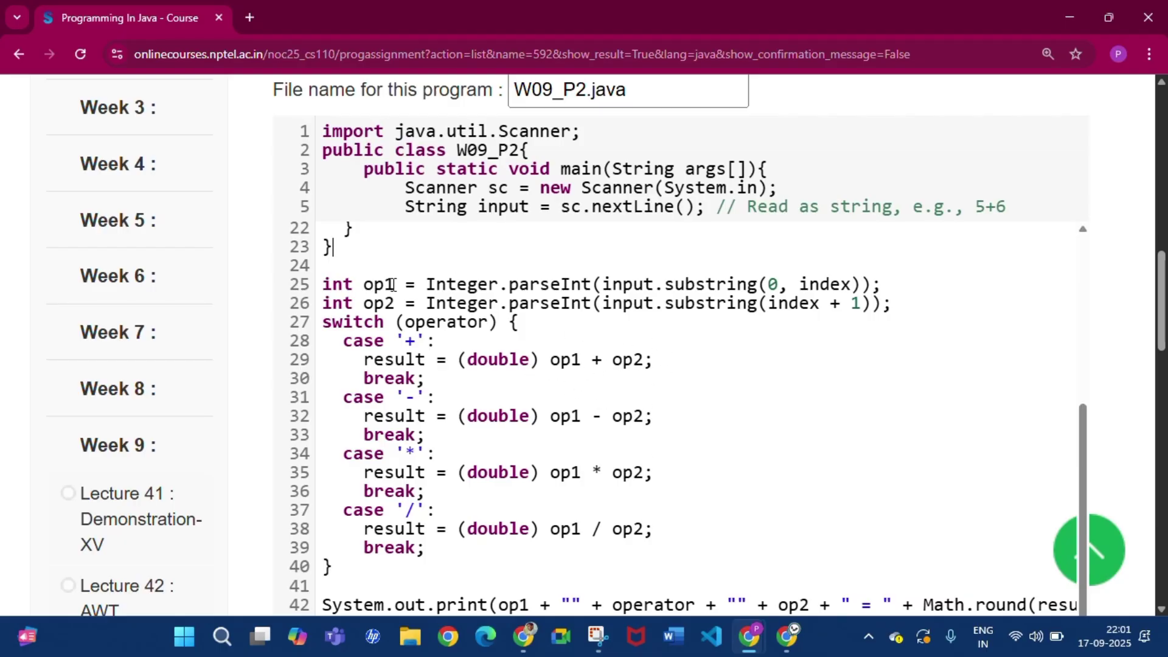
scroll(488, 493, right, 1)
scroll(496, 498, left, 1)
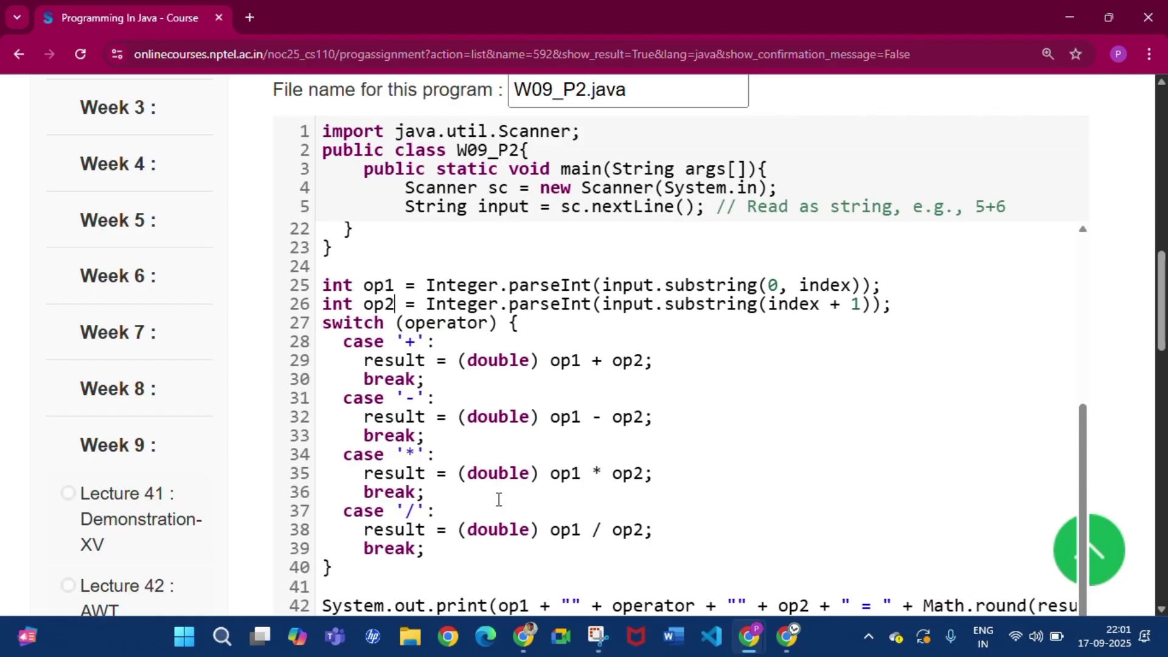
scroll(495, 498, down, 3)
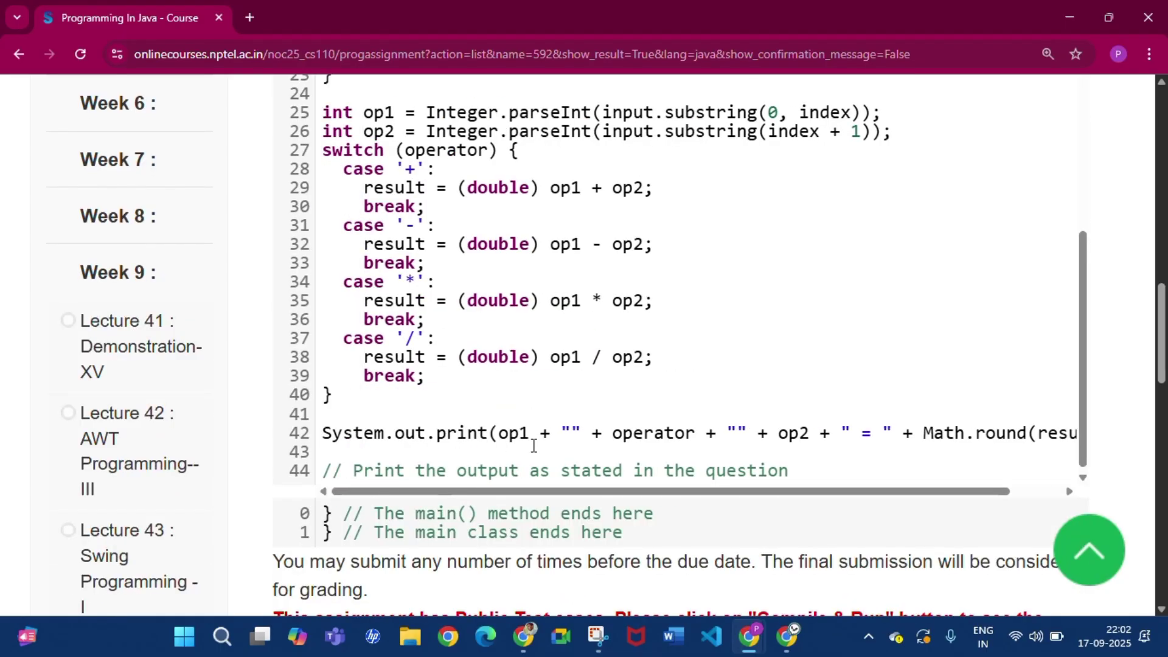
scroll(533, 446, right, 1)
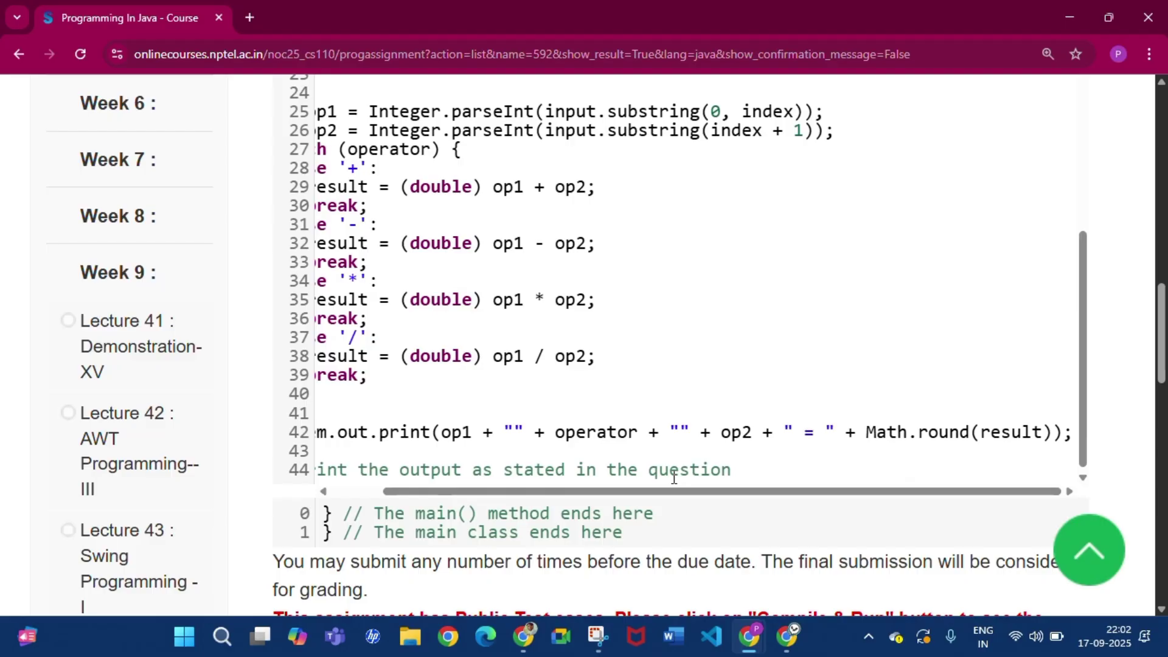
scroll(628, 542, down, 3)
- Save the calculator code as a draft and compile it, confirming 1 / 1 Passed
click(528, 565)
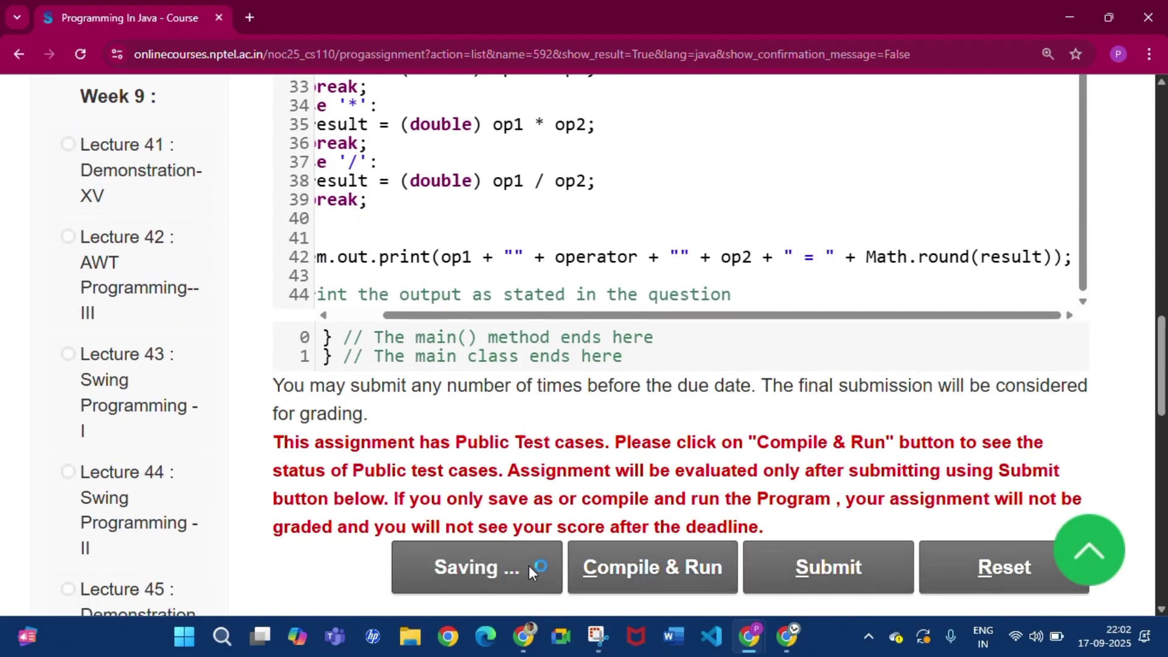
click(623, 573)
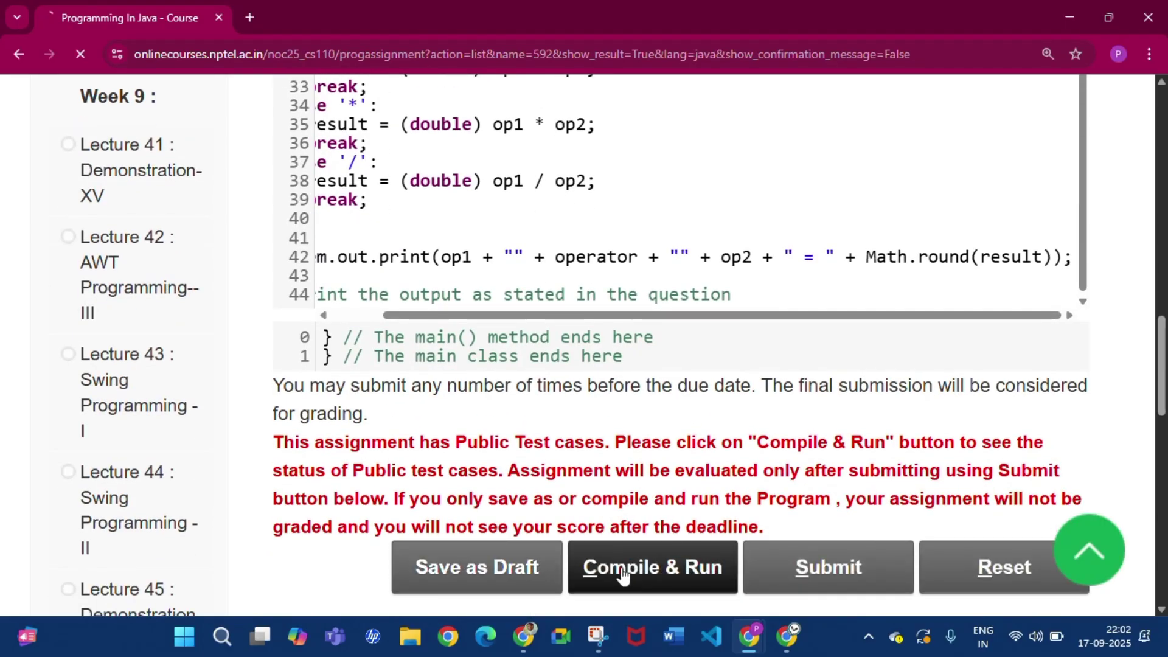
scroll(469, 529, down, 3)
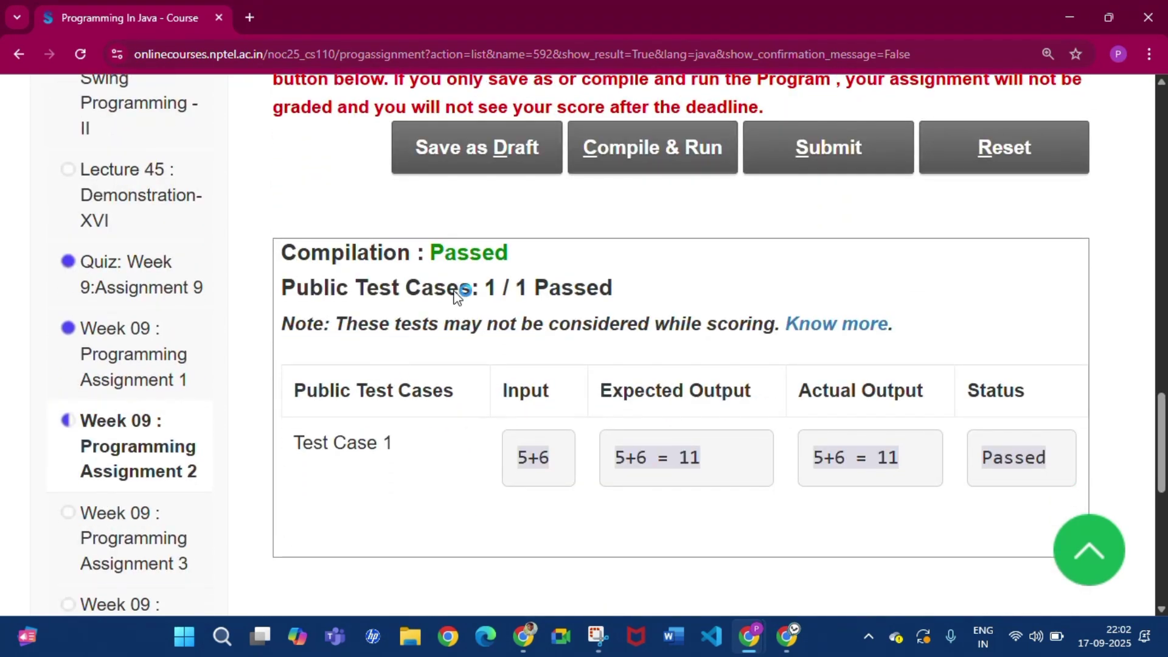
drag(485, 290, 622, 294)
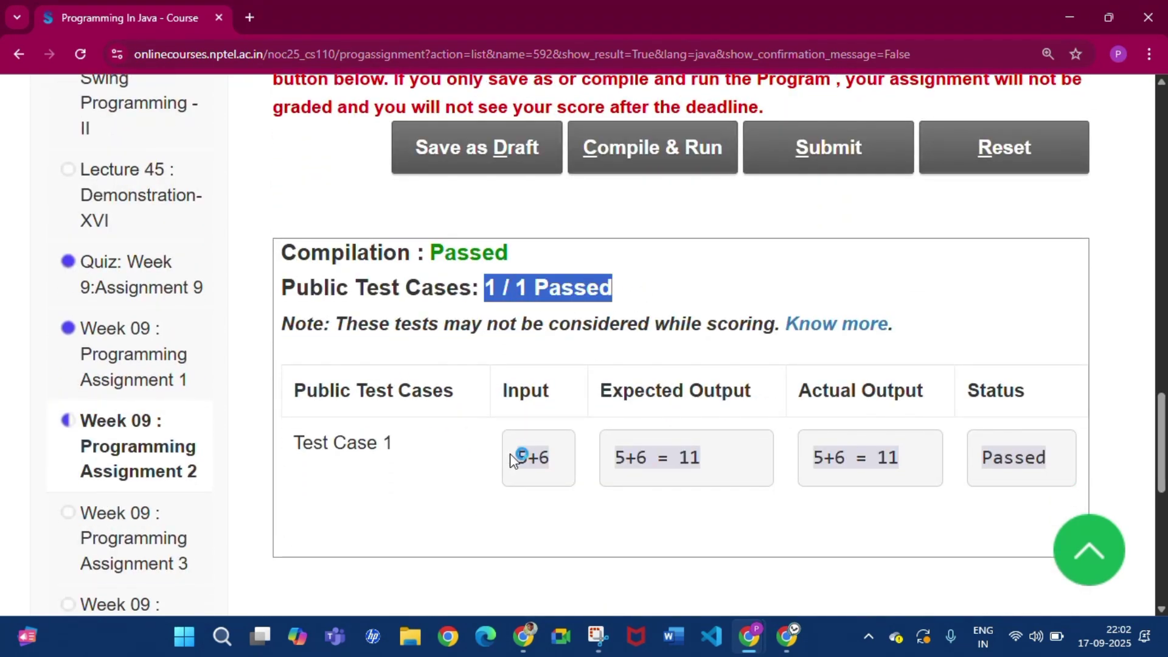
drag(510, 454, 1074, 449)
- Submit Assignment 2 and check that the private test case passes
click(785, 174)
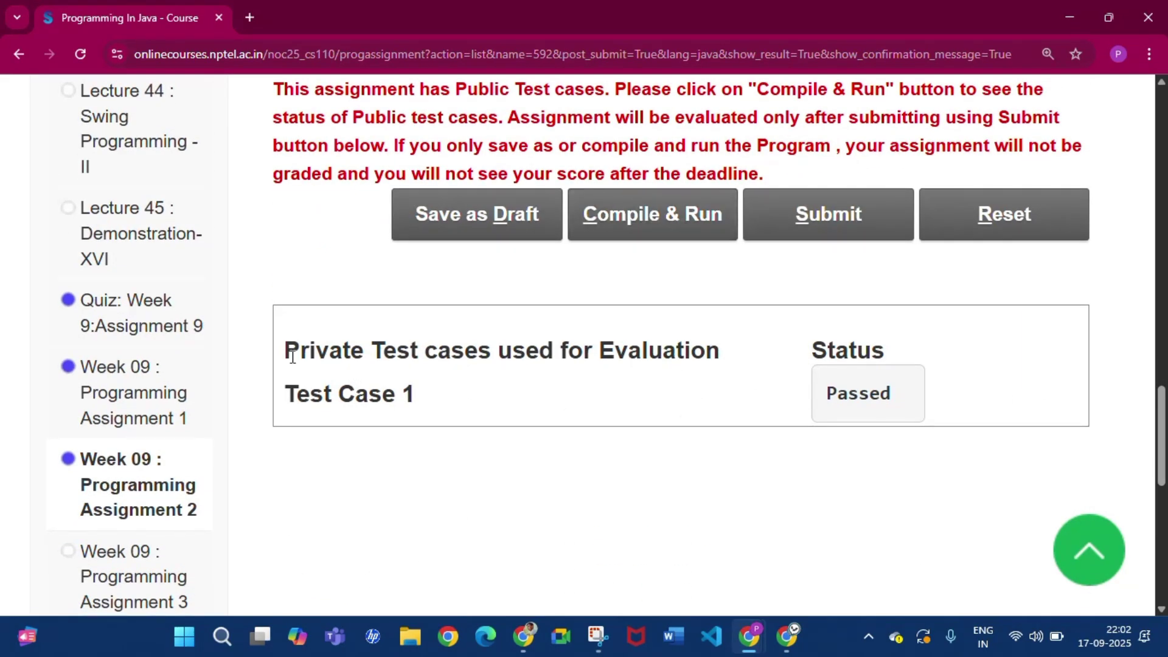
drag(292, 357, 902, 384)
click(901, 385)
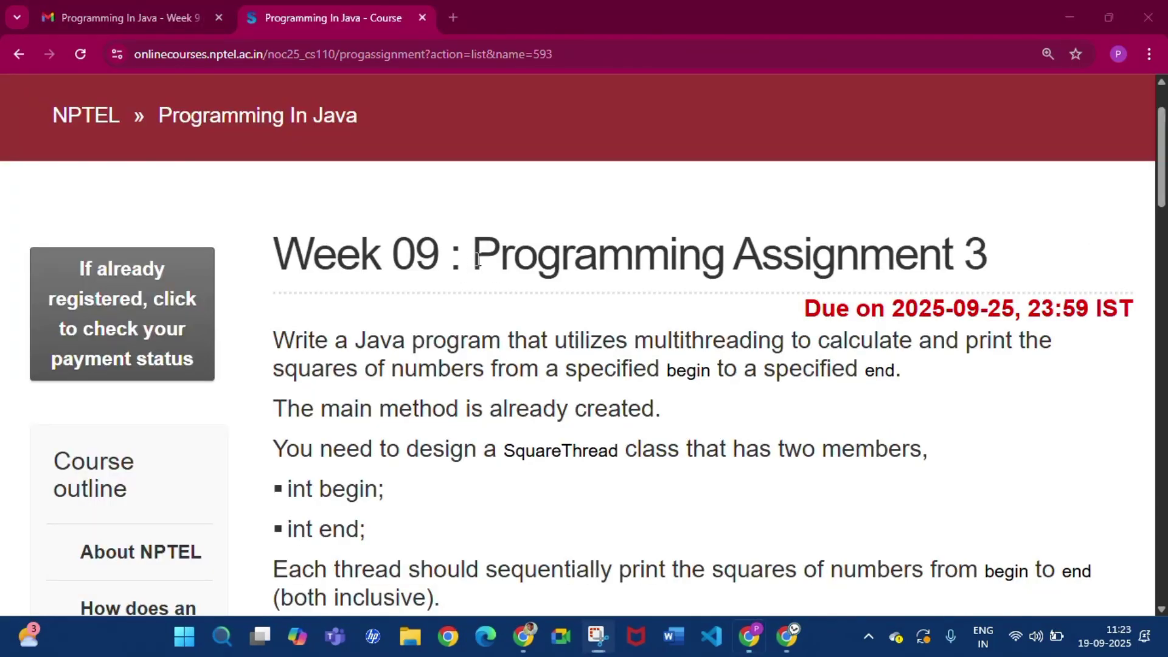
- Read the Assignment 3 heading and its multithreading squares-printing problem statement
drag(477, 258, 985, 258)
click(984, 257)
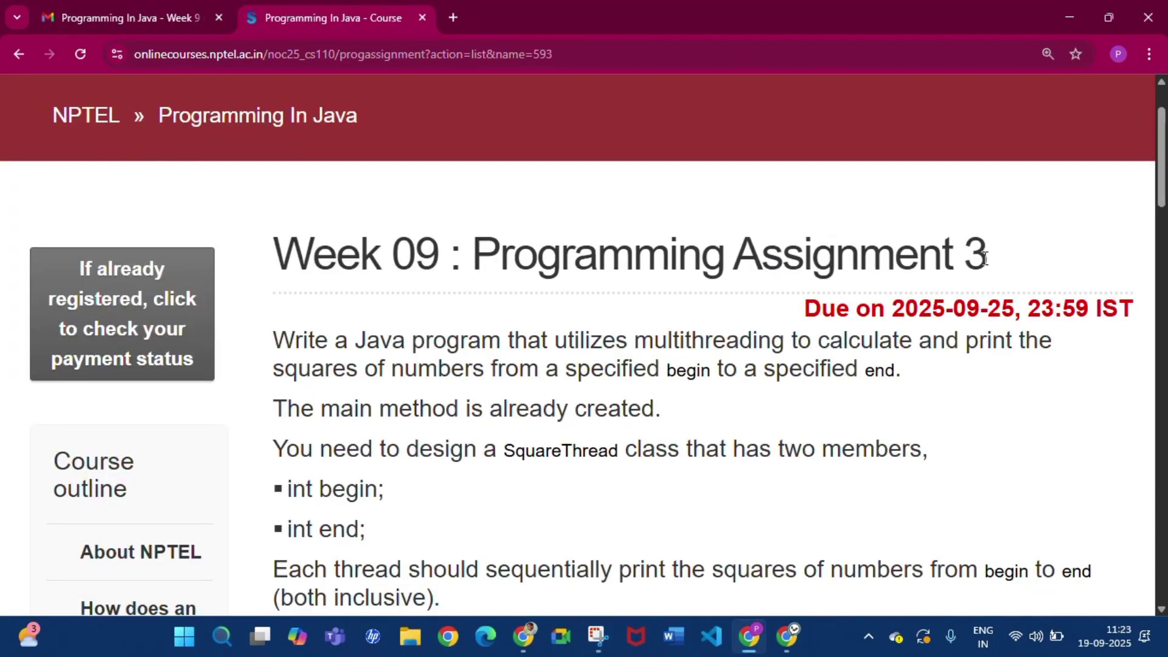
drag(283, 339, 510, 339)
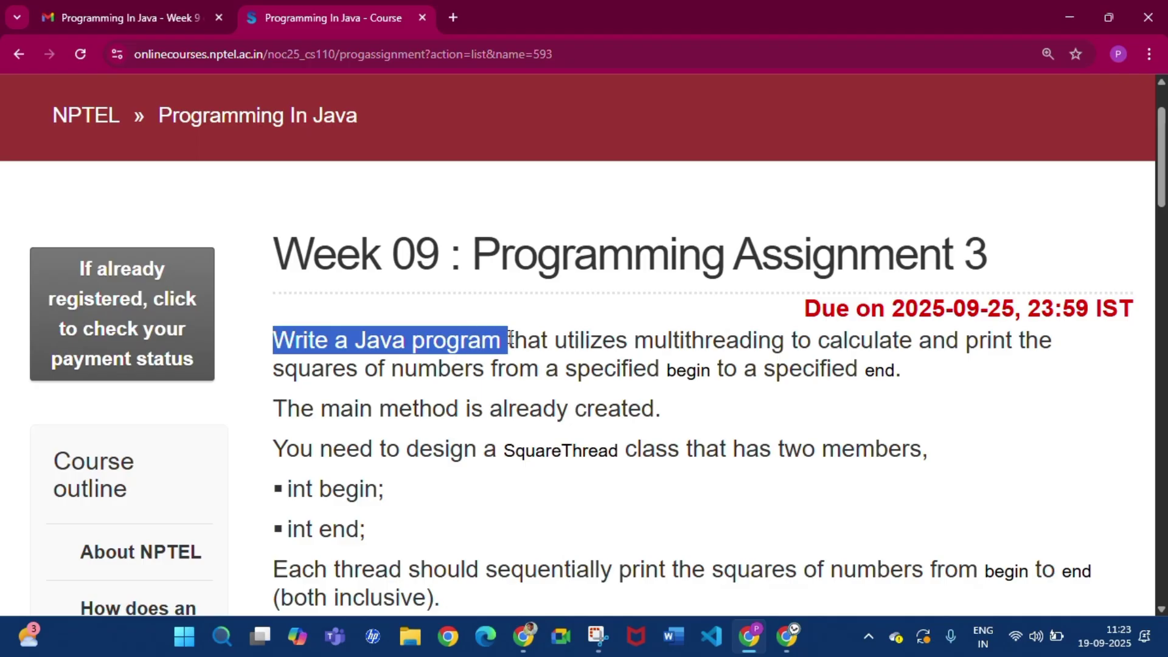
drag(554, 338, 911, 348)
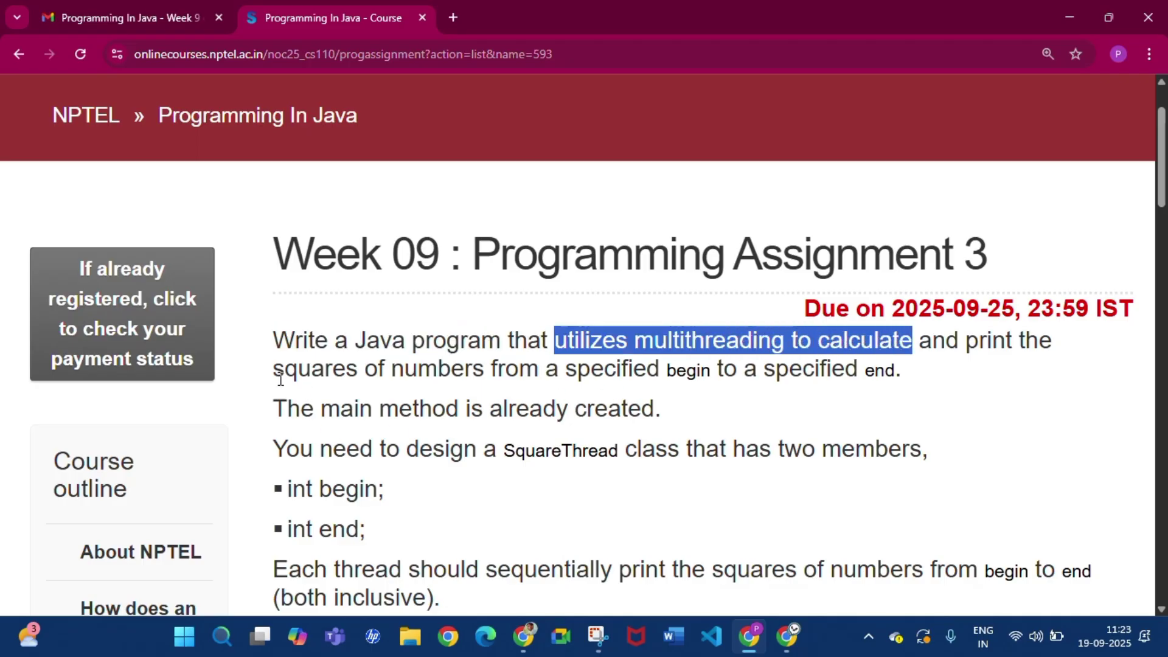
drag(278, 371, 897, 372)
click(722, 411)
- Review the ascending and descending squares in the Test Case 1 and Test Case 2 outputs
scroll(722, 411, down, 8)
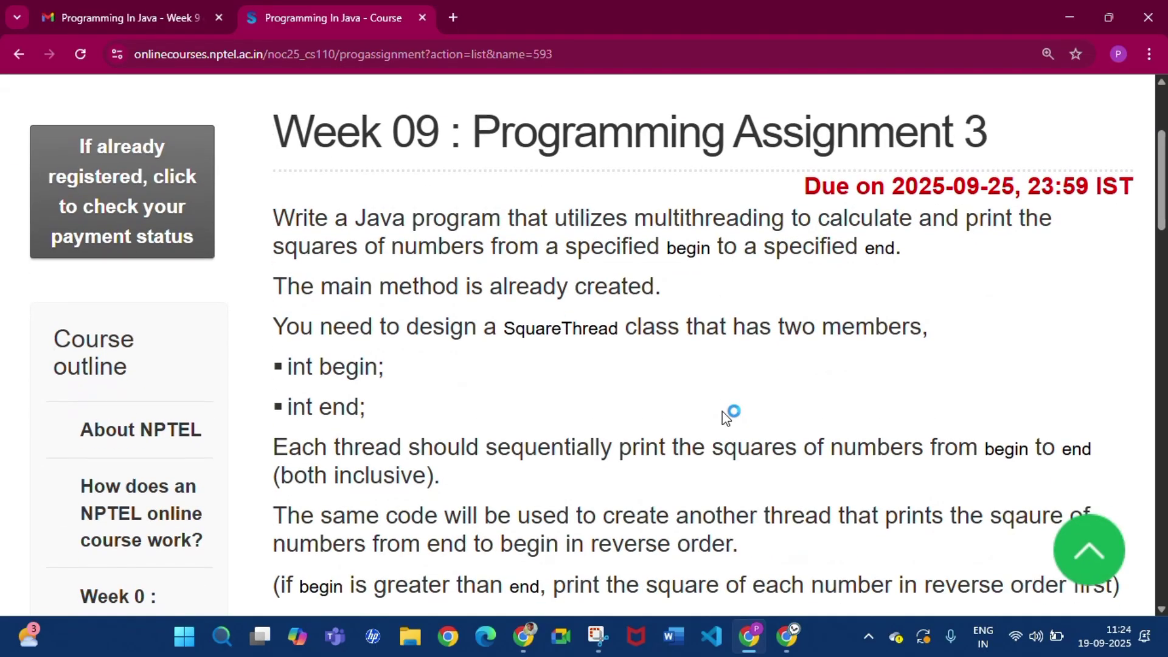
scroll(721, 412, down, 7)
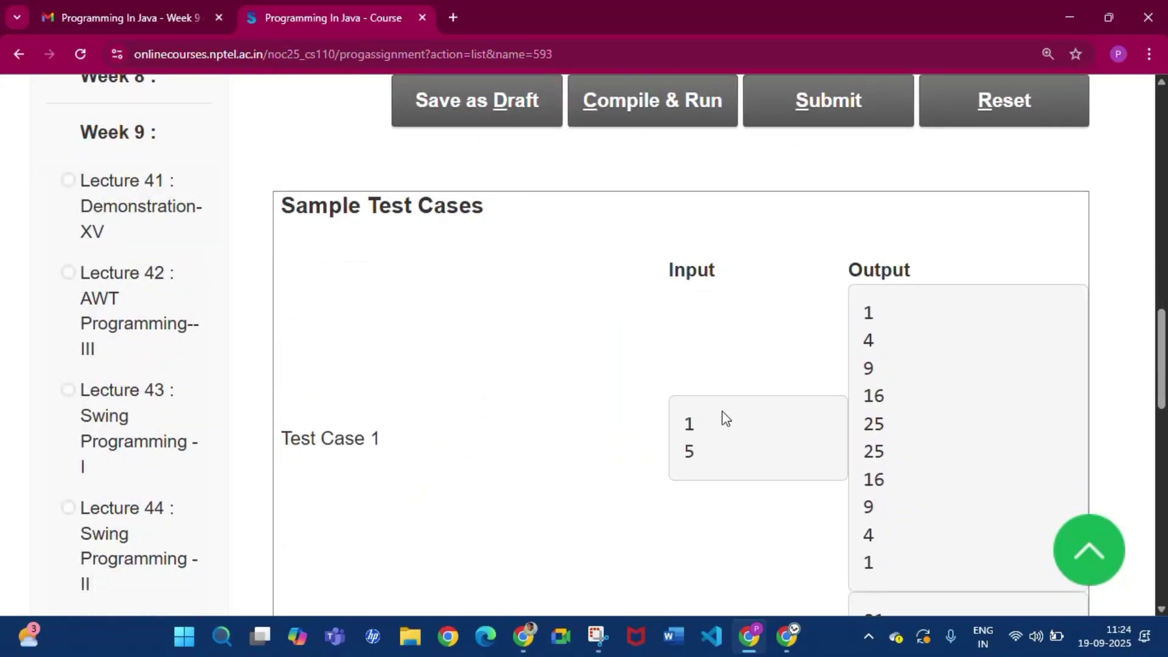
scroll(657, 428, down, 1)
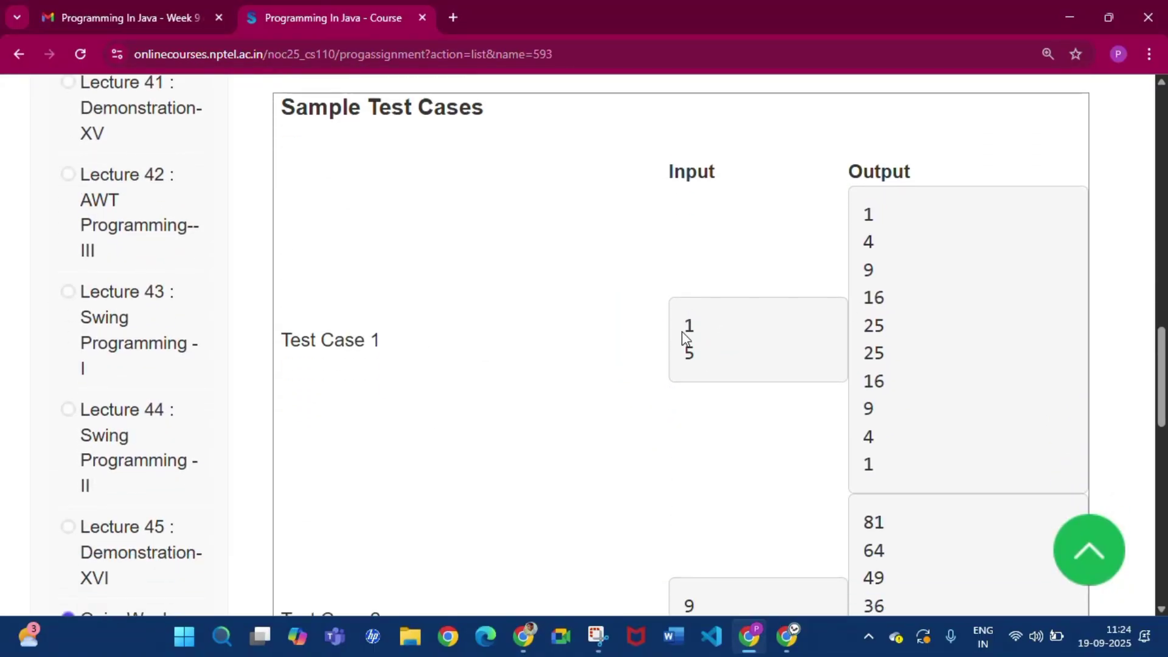
drag(868, 216, 849, 465)
click(868, 359)
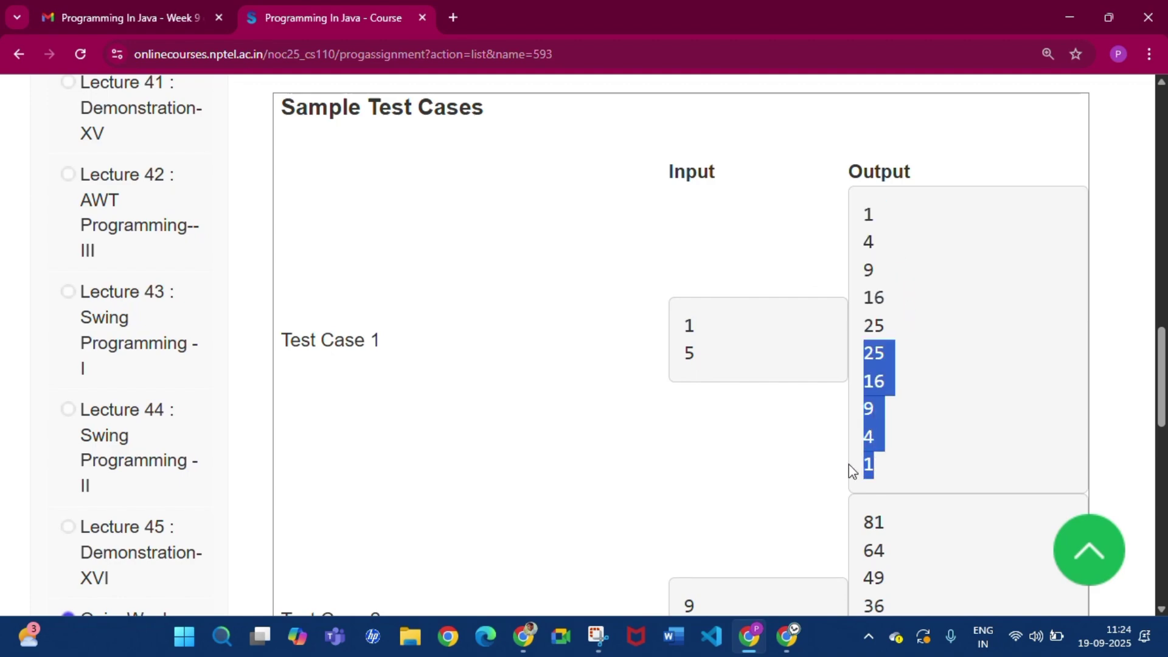
scroll(791, 468, down, 3)
click(726, 471)
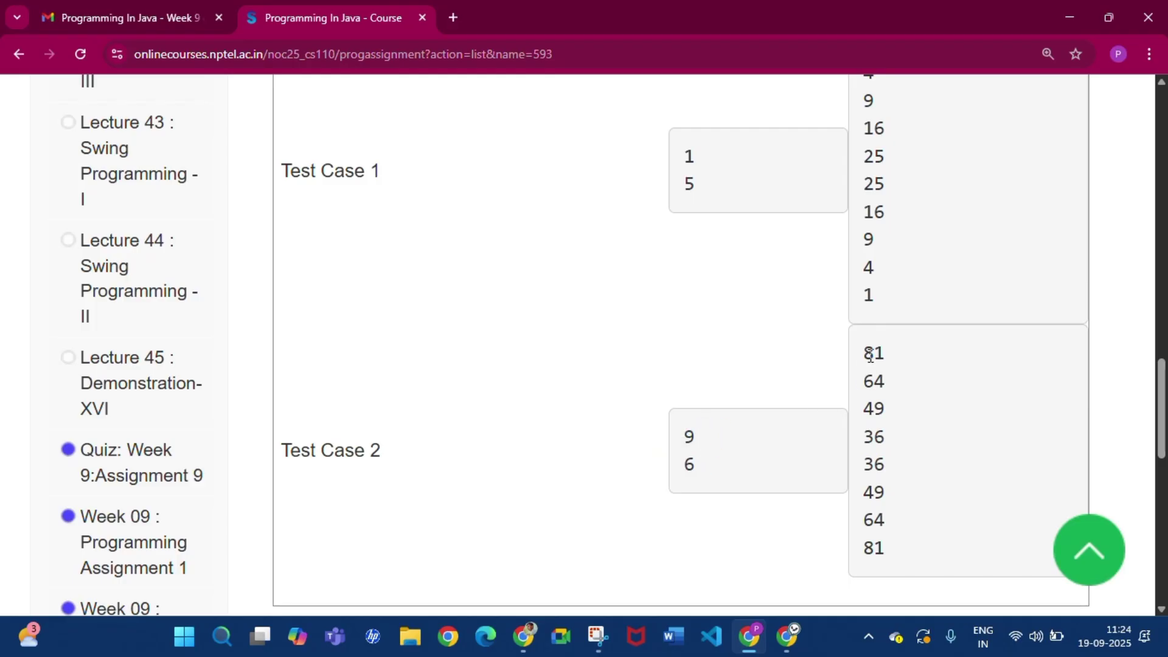
drag(866, 357, 899, 538)
click(866, 474)
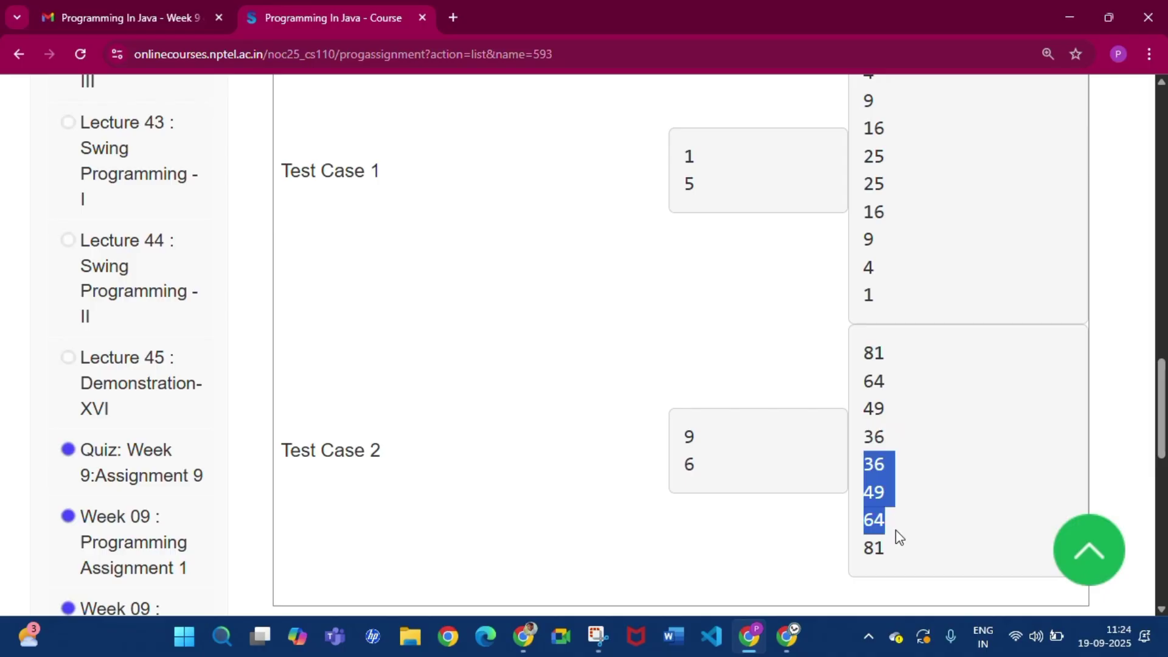
- Recheck Test Case 1's first four and descending squares, then scroll back to the instructions
scroll(743, 383, up, 3)
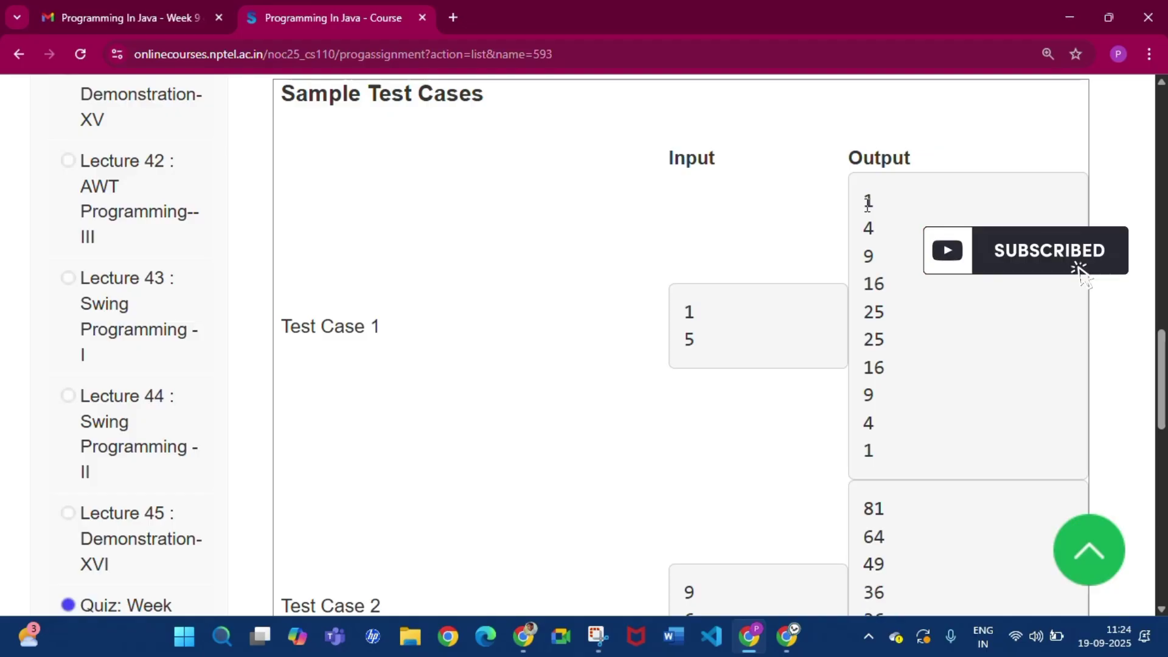
drag(866, 200, 884, 286)
click(876, 327)
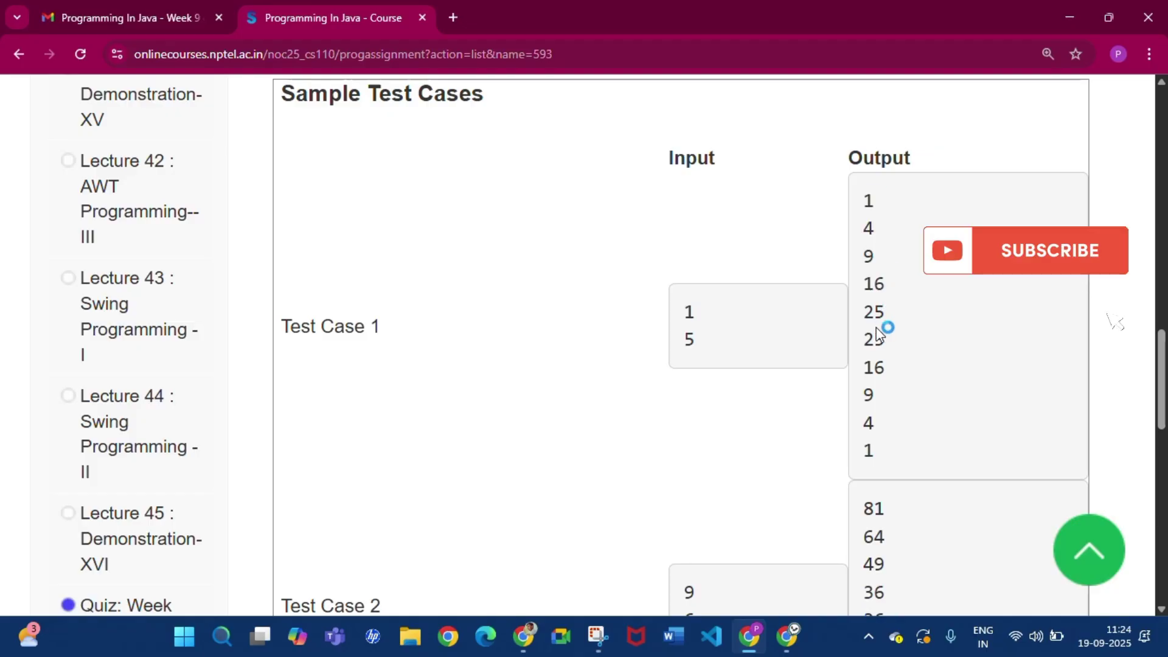
drag(874, 365, 881, 444)
click(881, 444)
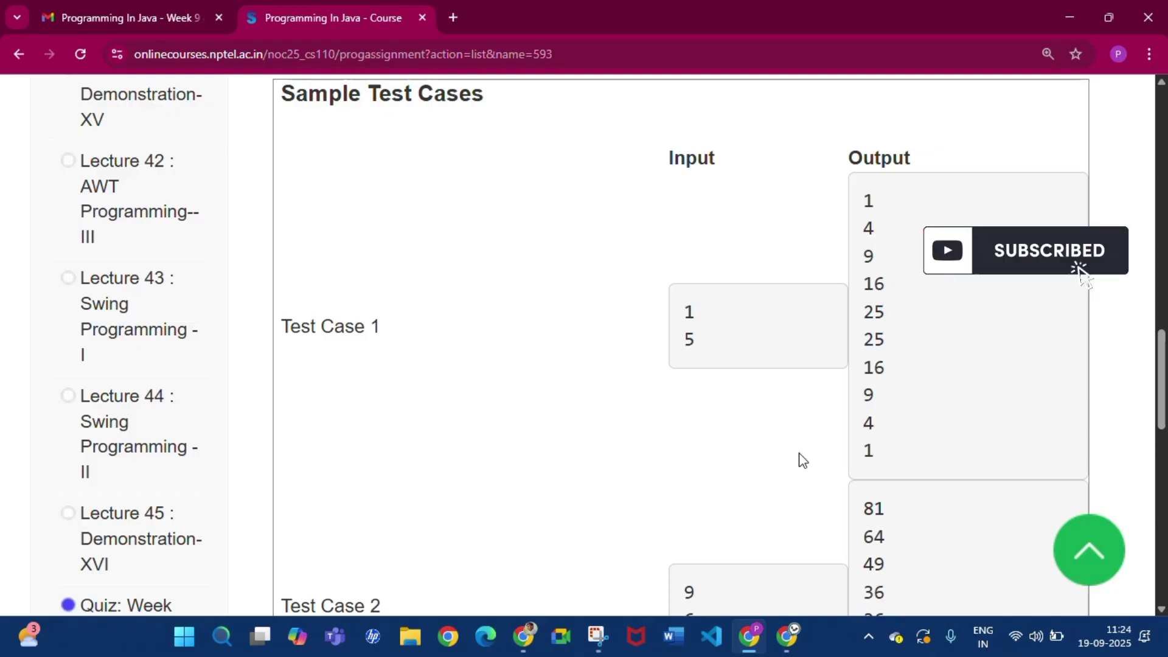
scroll(607, 427, up, 5)
scroll(607, 427, up, 4)
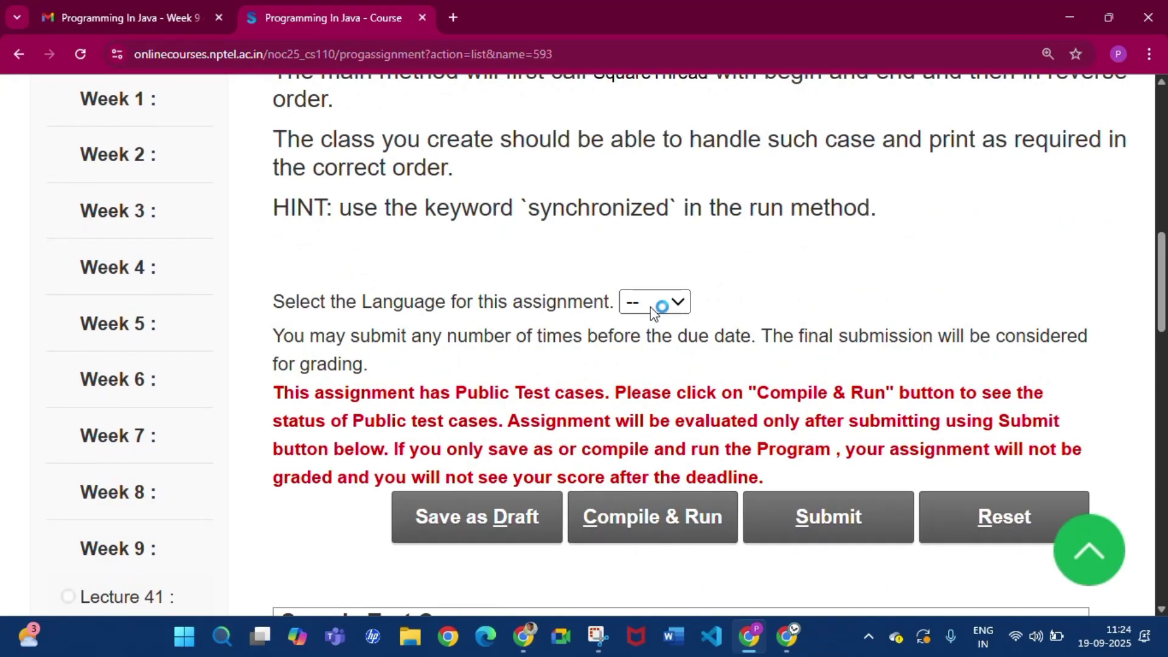
- Set Assignment 3 to Java and review the two thread-start statements in W09_P3.java
click(651, 307)
click(651, 359)
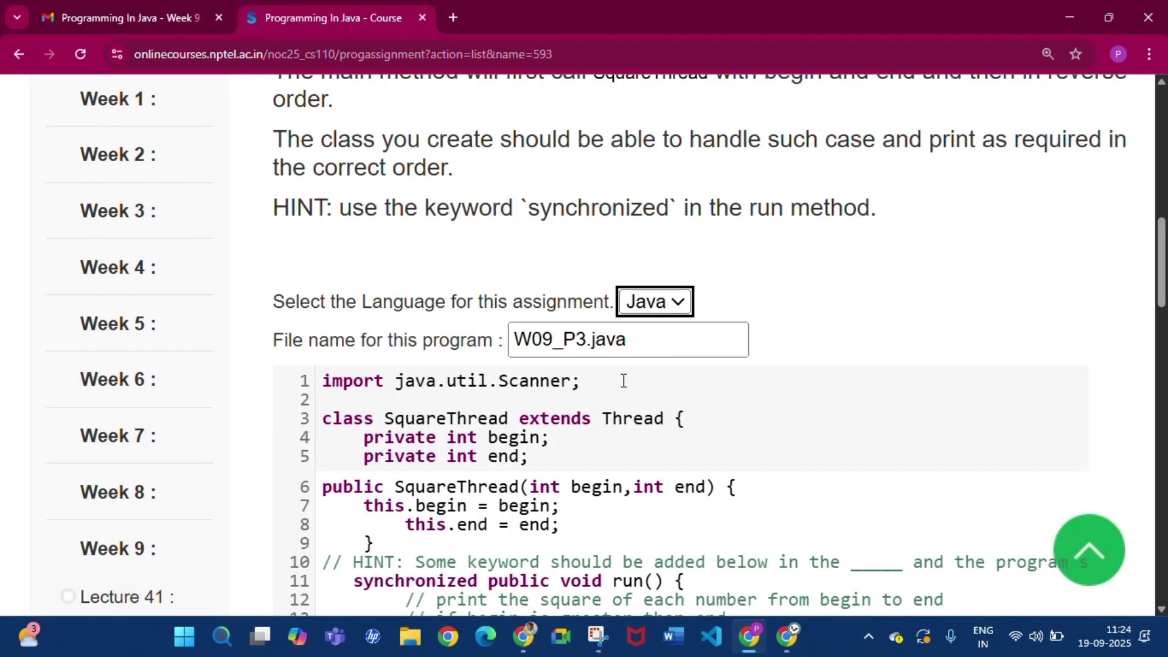
scroll(534, 489, down, 12)
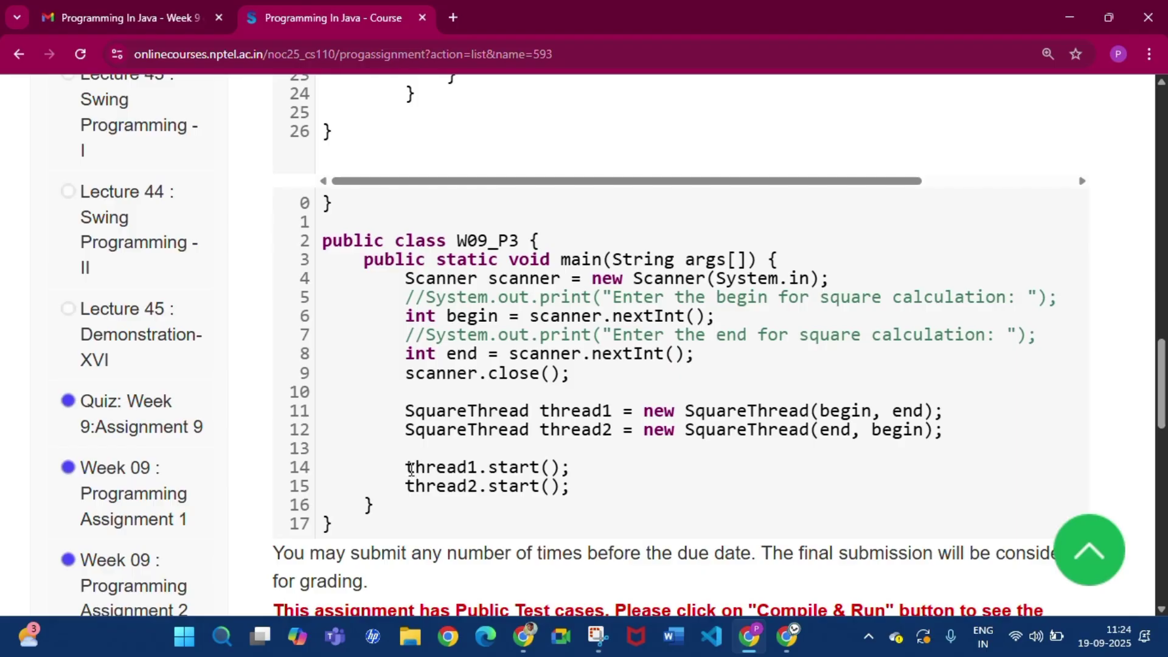
drag(407, 468, 578, 472)
drag(408, 486, 569, 487)
click(572, 487)
- Select the HINT comment about the missing keyword and put the cursor at the line 11 blank
scroll(572, 487, up, 7)
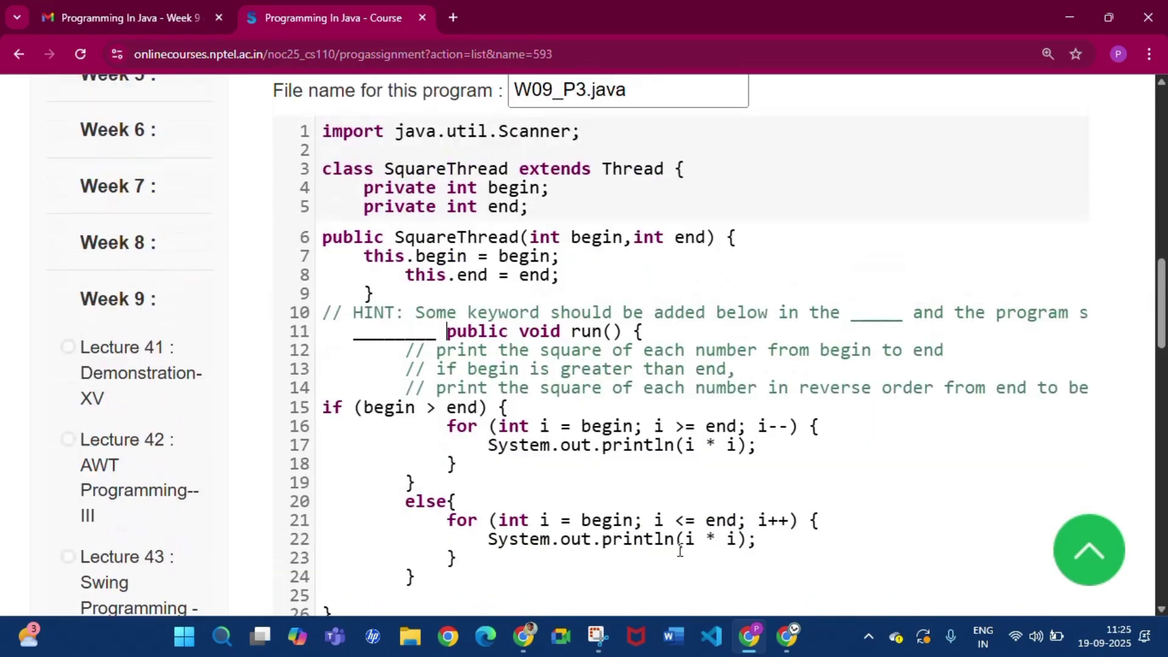
scroll(678, 547, down, 2)
scroll(481, 403, up, 1)
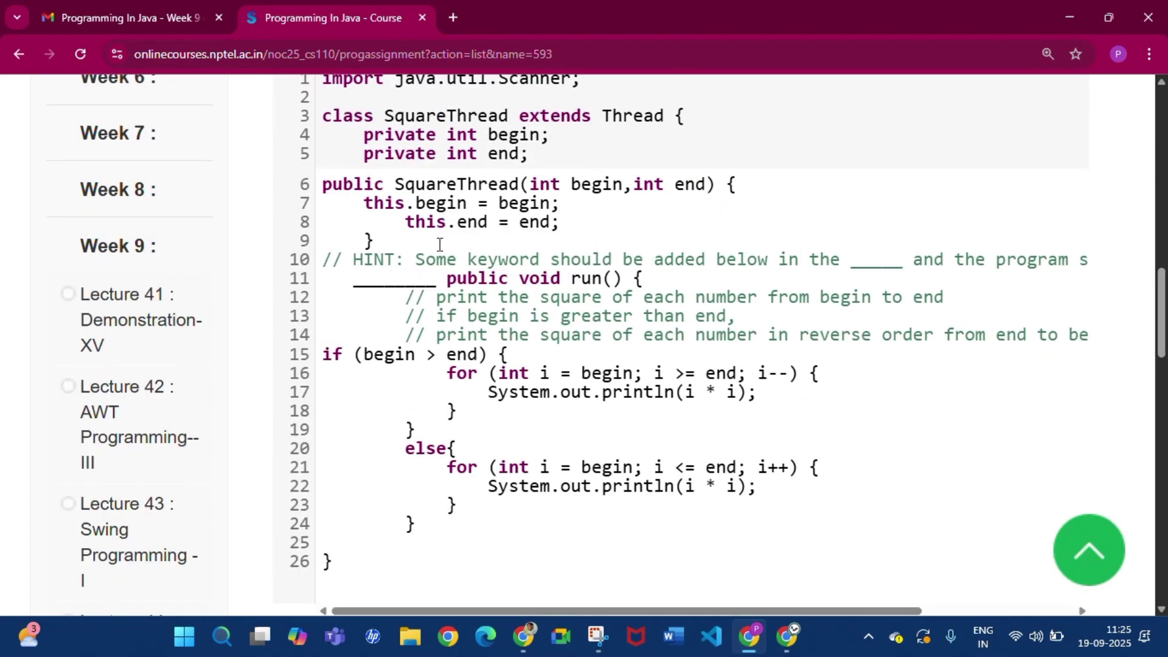
drag(417, 260, 831, 256)
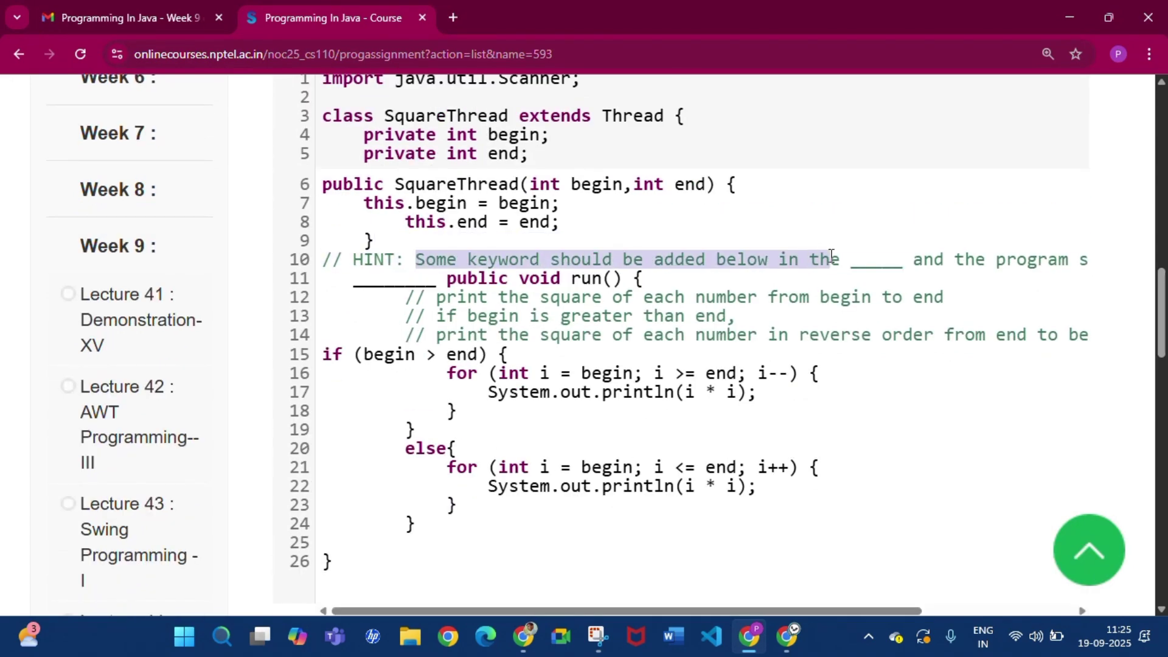
click(469, 302)
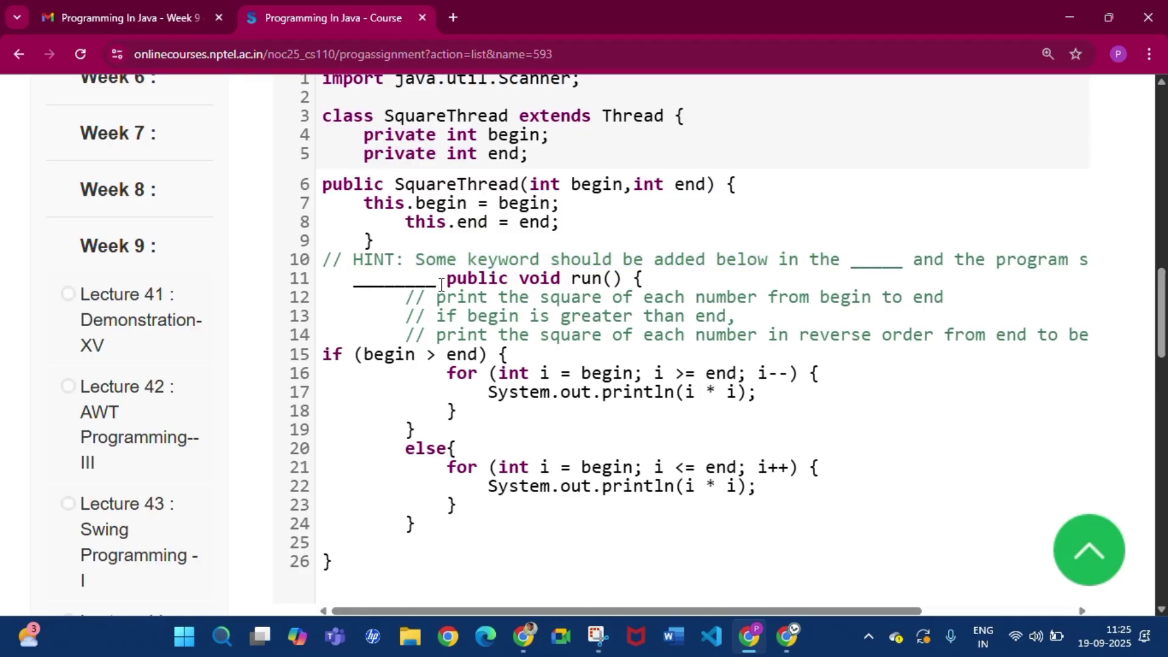
- Replace the line 11 blank with 'synchronized', making it public synchronized void run()
key(BackSpace)
key(BackSpace)
key(BackSpace)
key(BackSpace)
key(BackSpace)
key(BackSpace)
key(BackSpace)
key(BackSpace)
key(BackSpace)
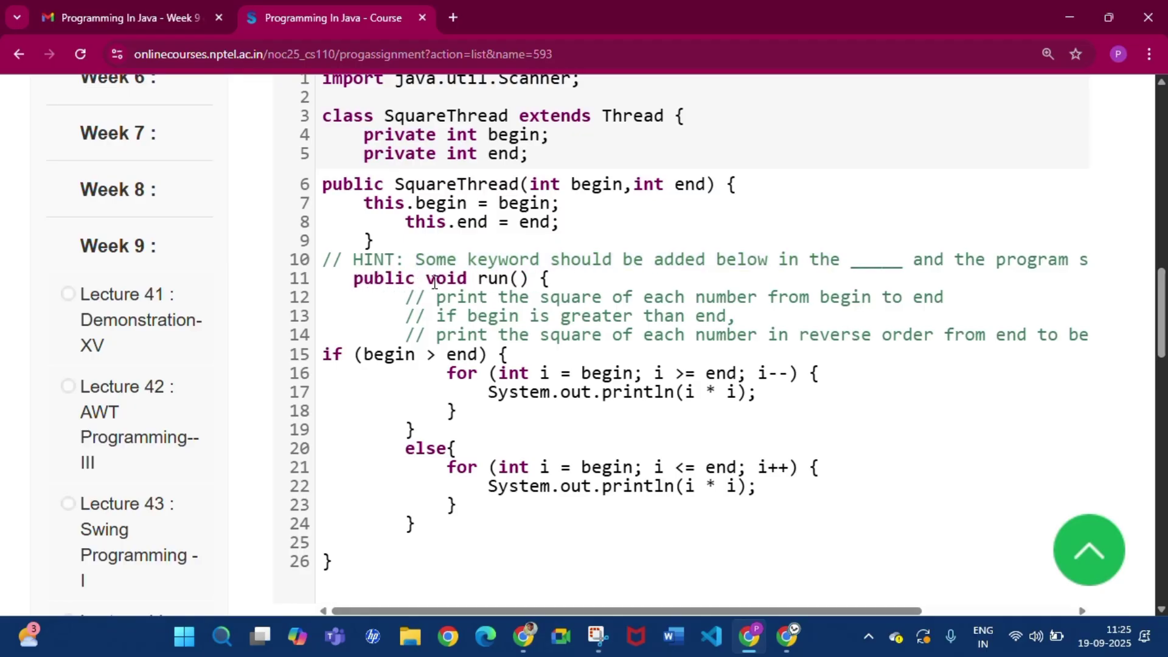
click(419, 280)
text(sy)
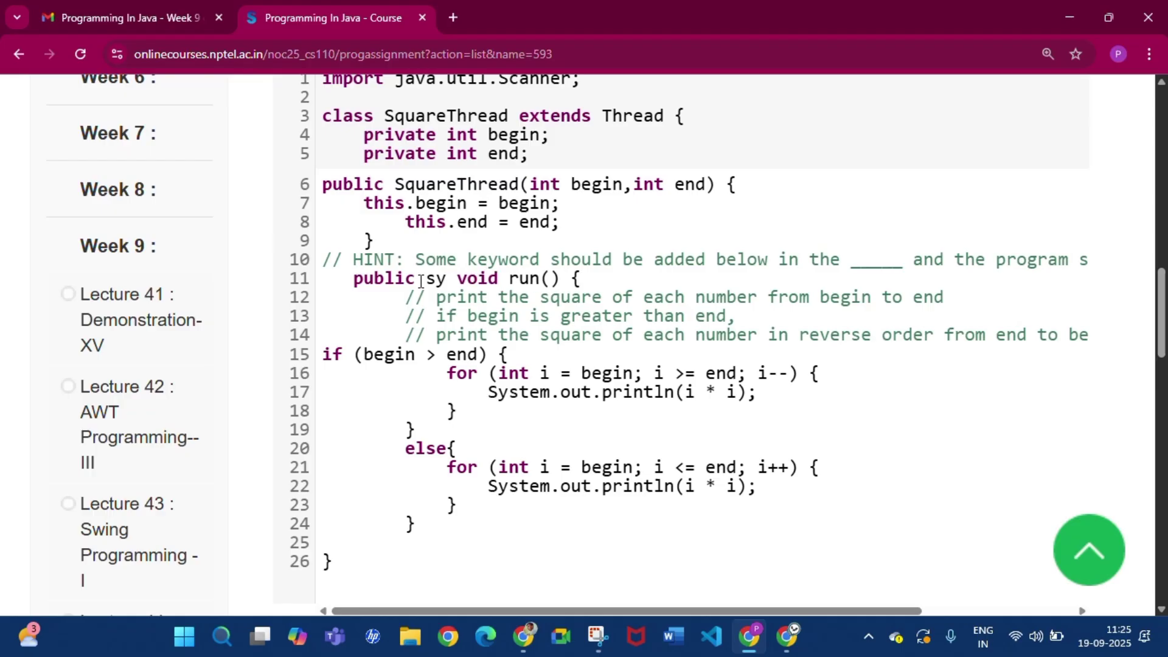
text(nchro)
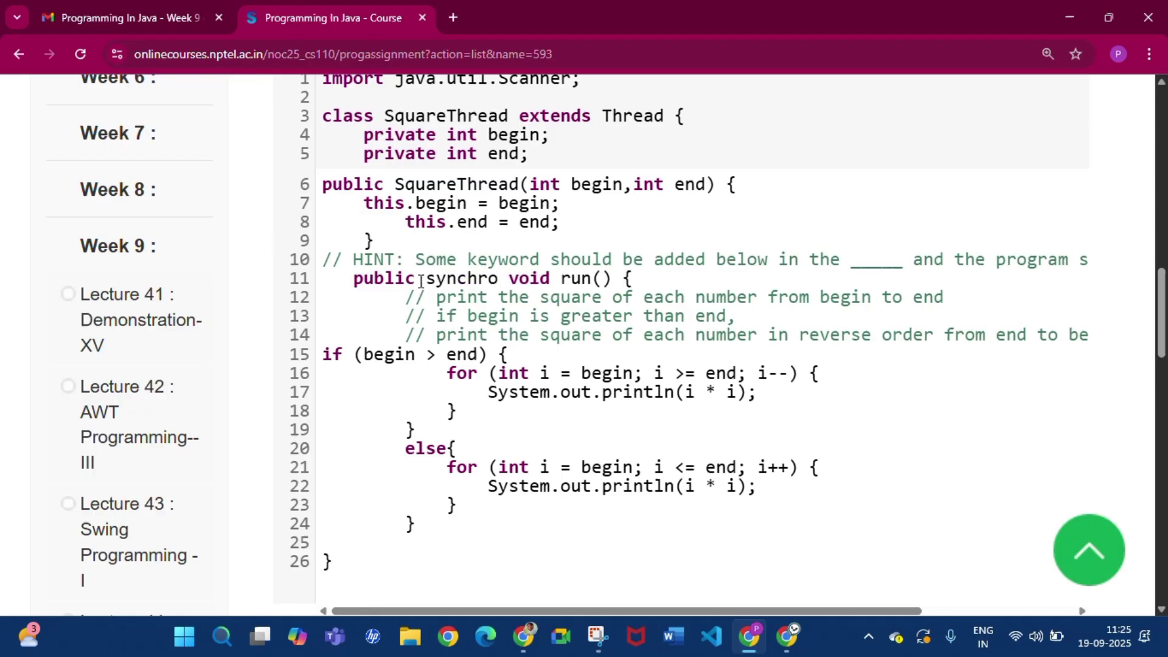
text(nized)
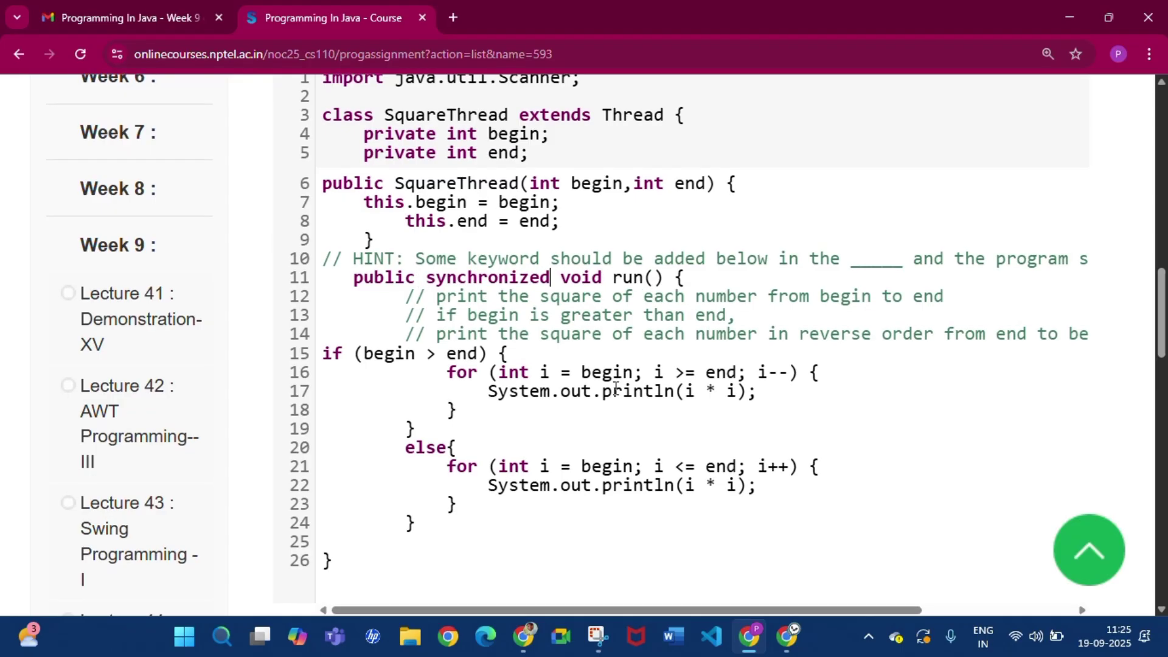
- Check the expected squares in the Sample Test Cases, including the 25 and 16 lines
scroll(616, 396, down, 15)
scroll(724, 487, down, 4)
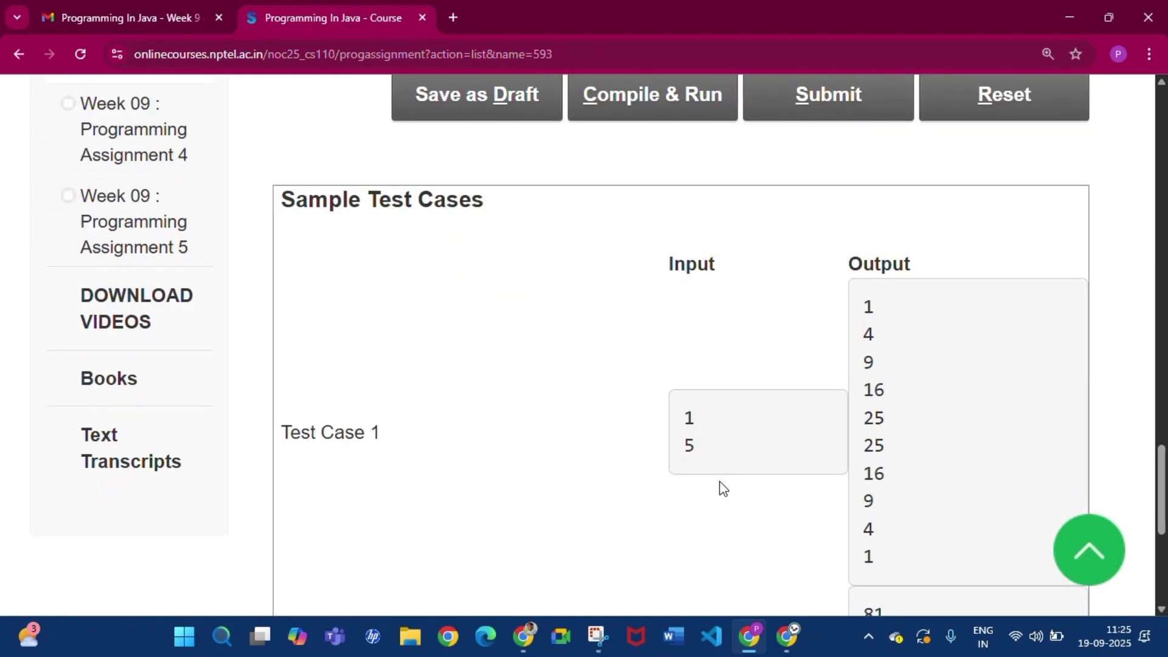
drag(863, 309, 883, 342)
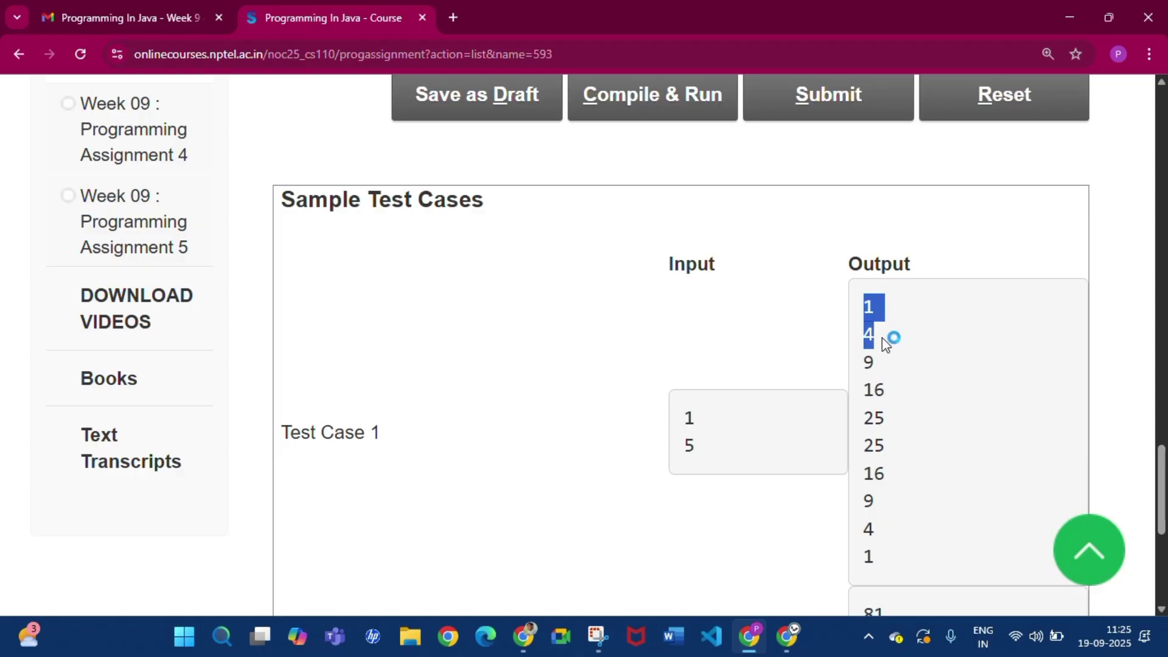
scroll(878, 362, down, 2)
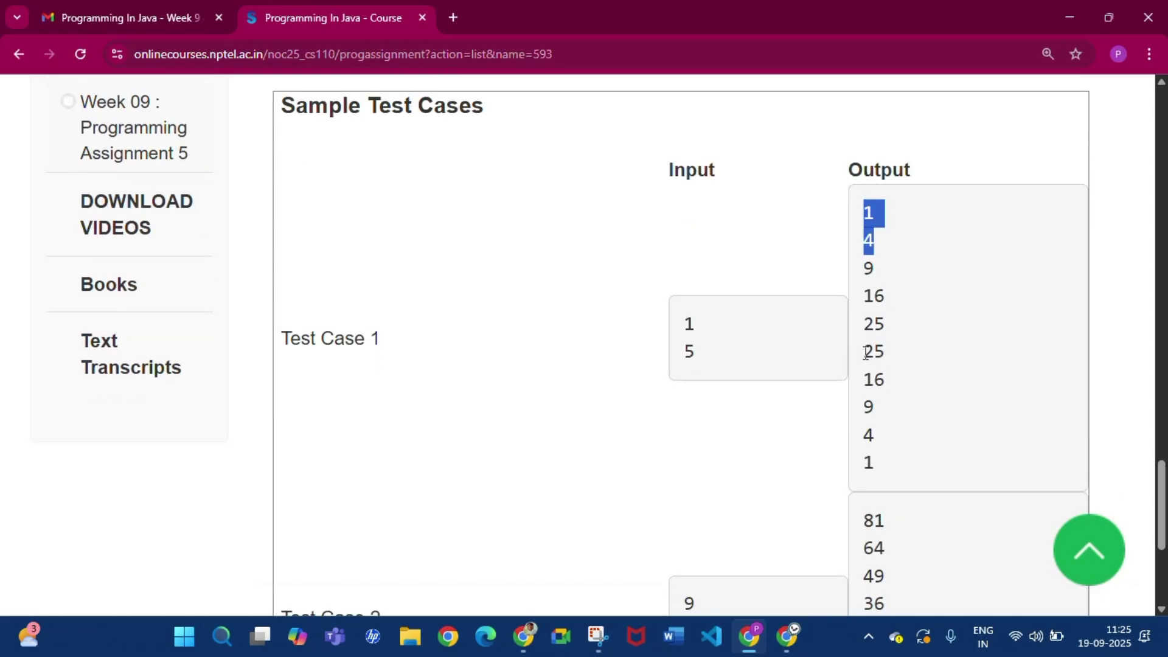
click(870, 358)
drag(869, 357, 897, 386)
click(897, 386)
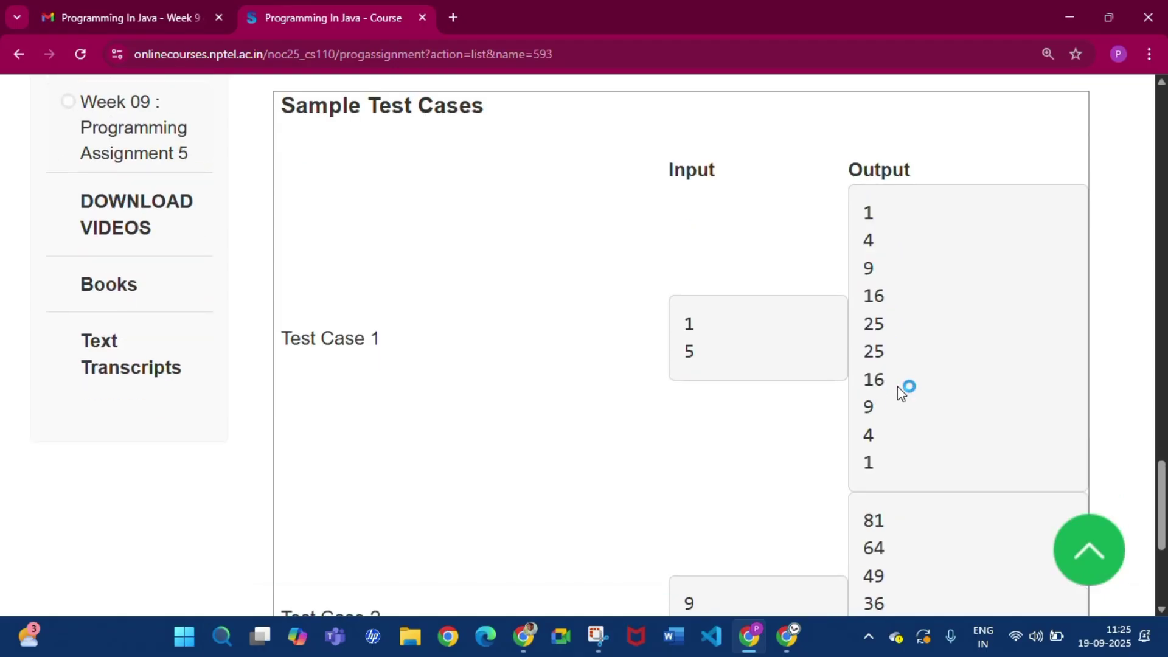
- Verify the newly added synchronized keyword in the editor
scroll(896, 386, up, 15)
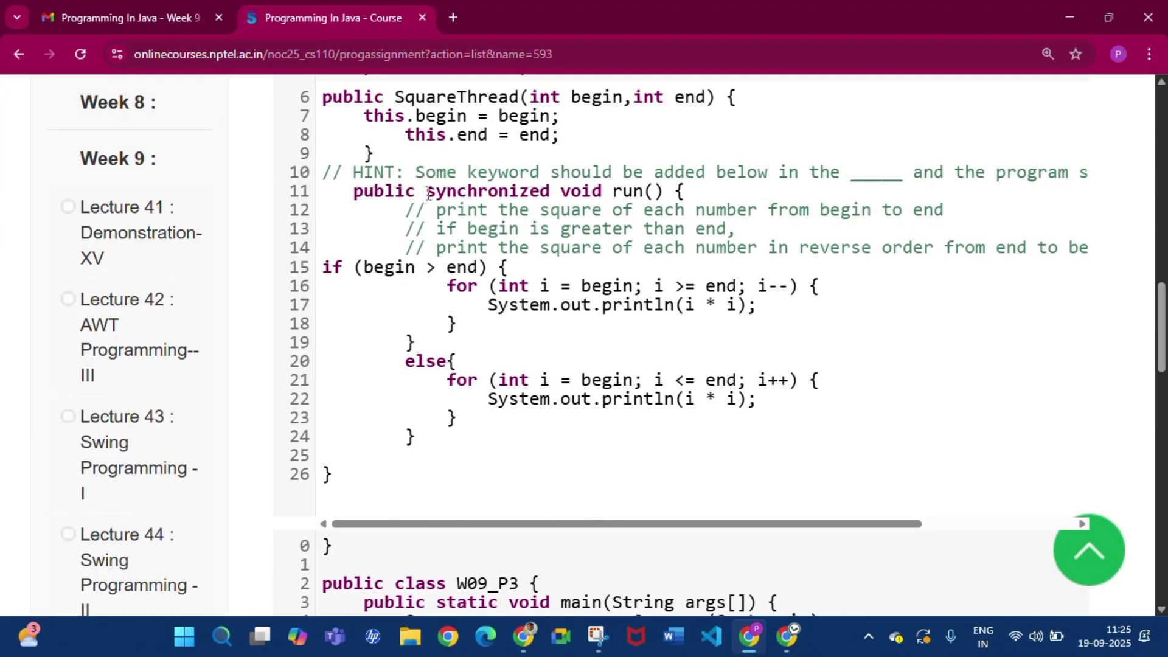
drag(428, 193, 553, 193)
click(552, 193)
scroll(633, 417, down, 12)
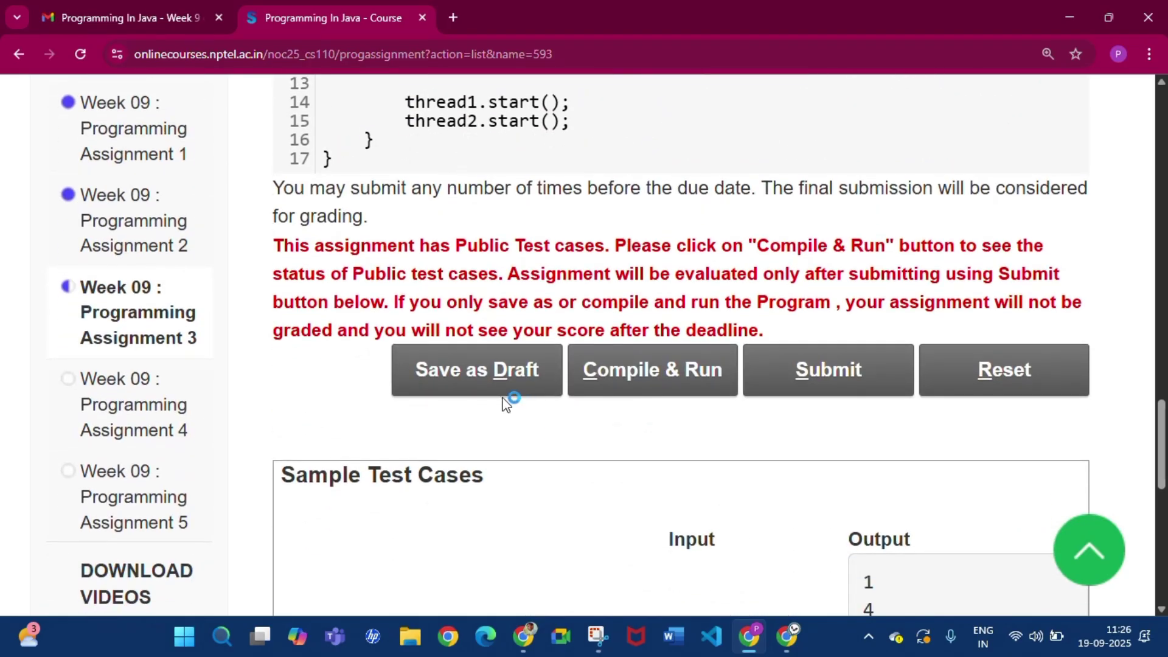
click(501, 387)
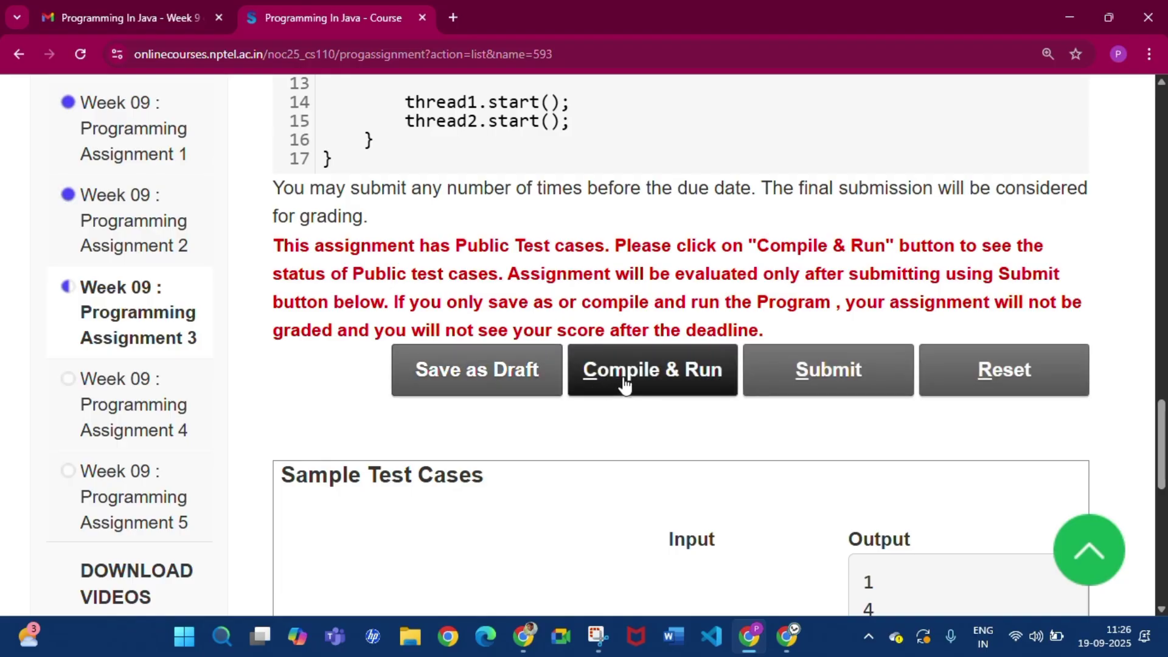
click(625, 385)
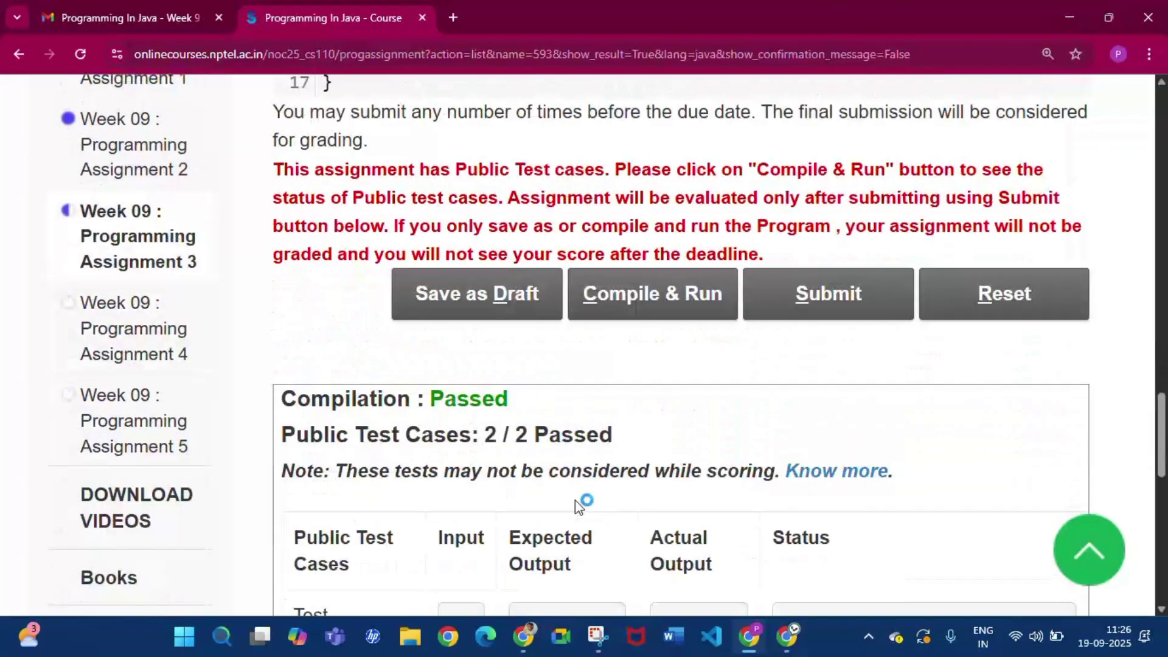
scroll(412, 485, down, 3)
drag(430, 234, 626, 266)
scroll(765, 293, up, 2)
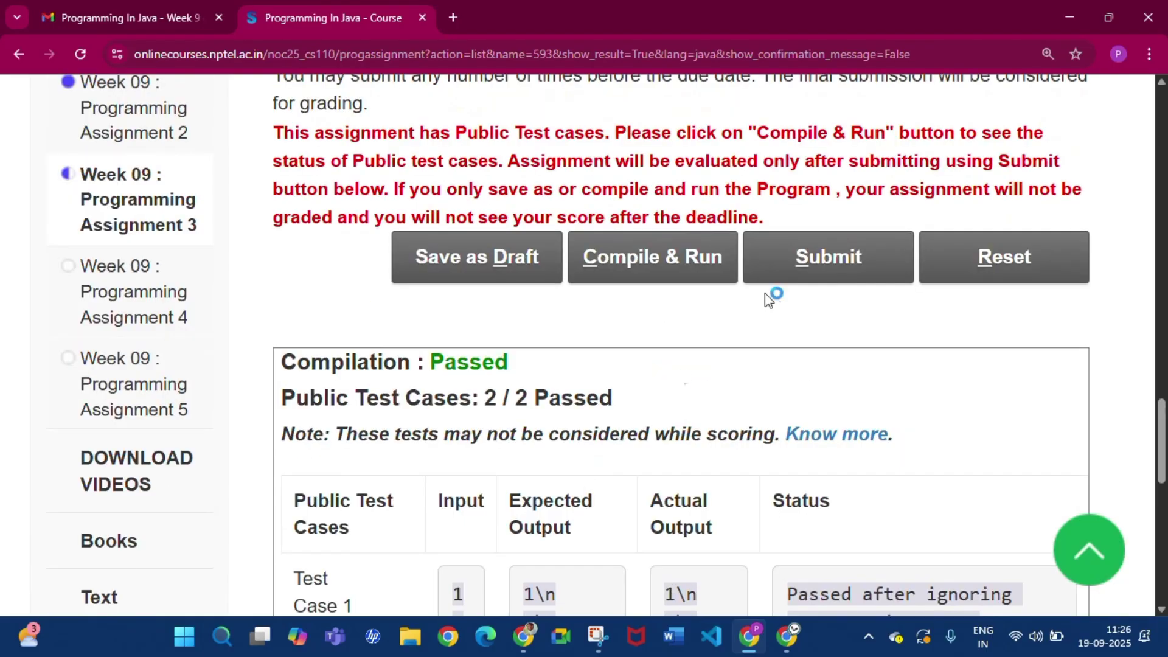
click(821, 271)
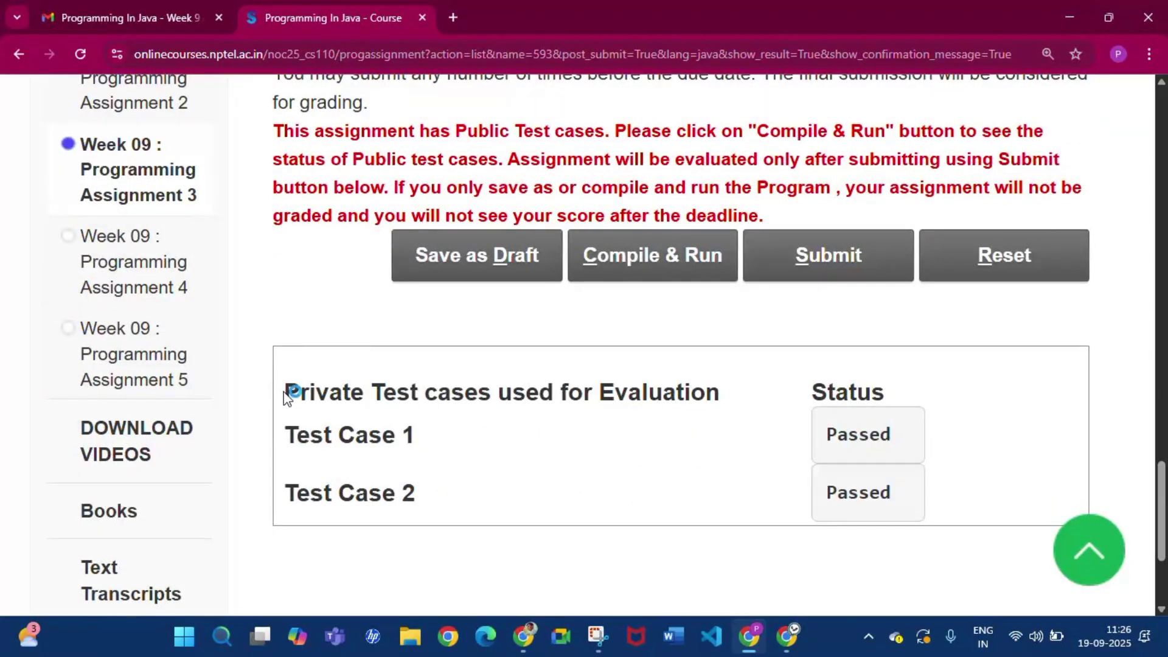
drag(284, 392, 909, 471)
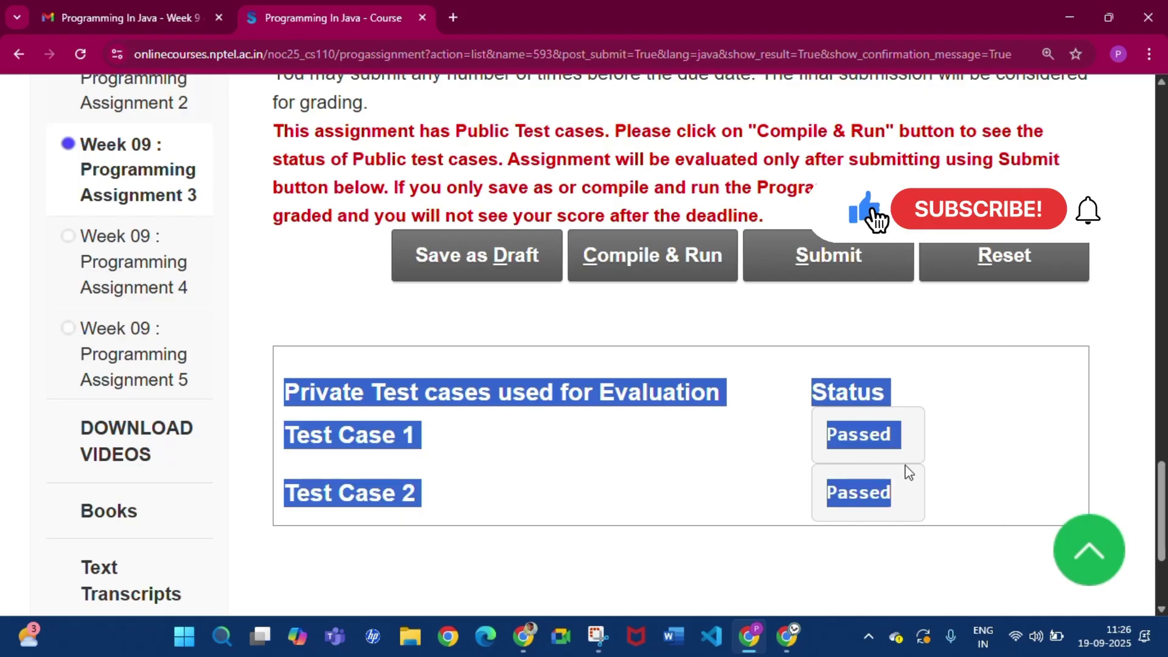
click(456, 532)
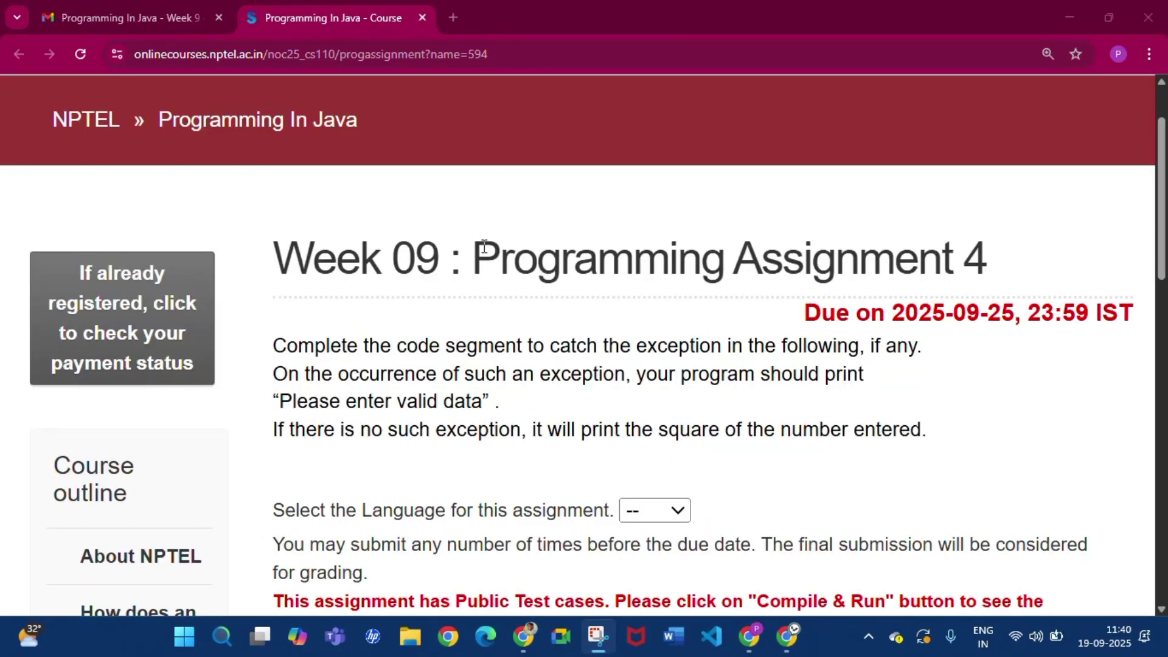
- Read the Assignment 4 title, instructions and the required error message text
drag(474, 252, 987, 262)
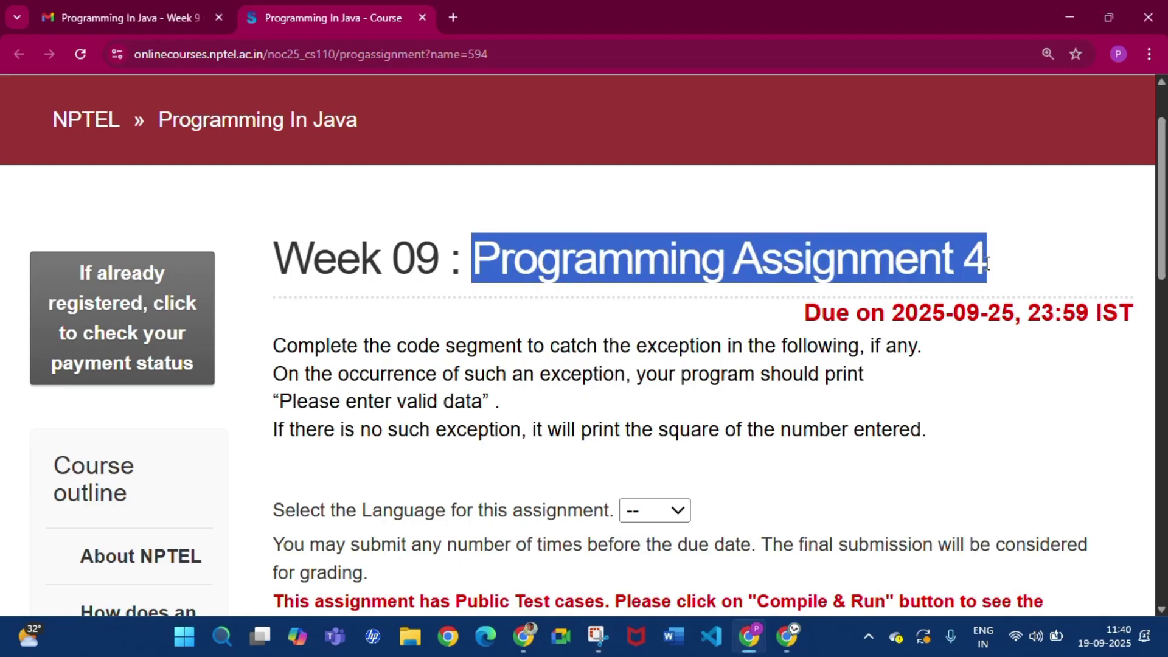
click(987, 263)
scroll(538, 348, down, 1)
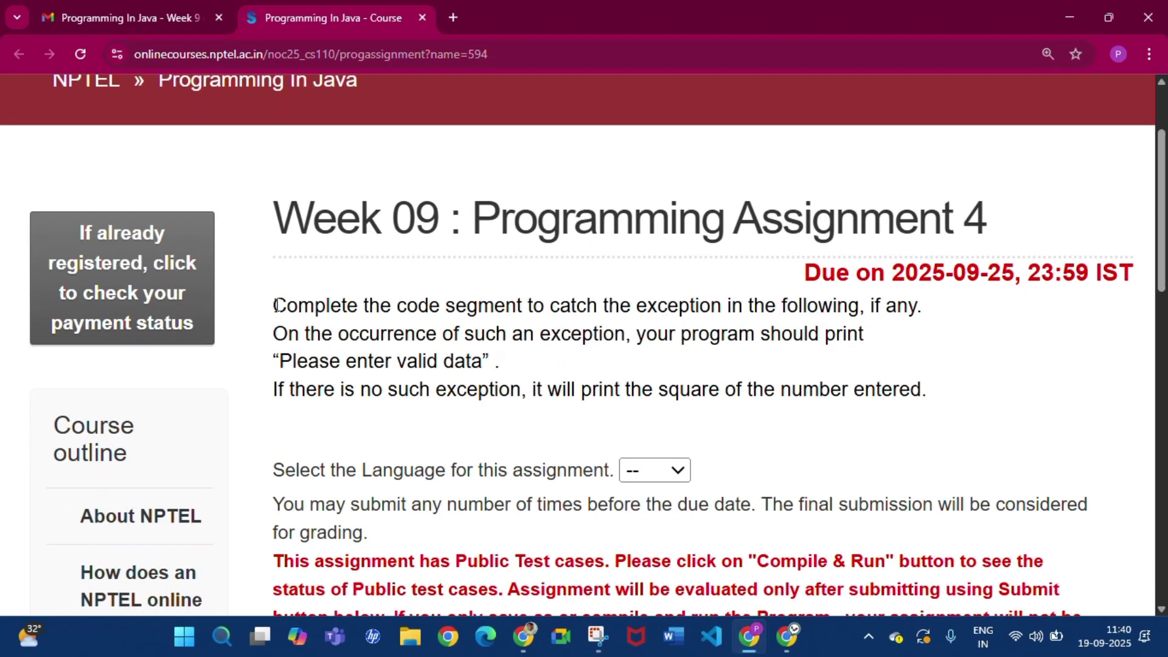
drag(276, 304, 757, 312)
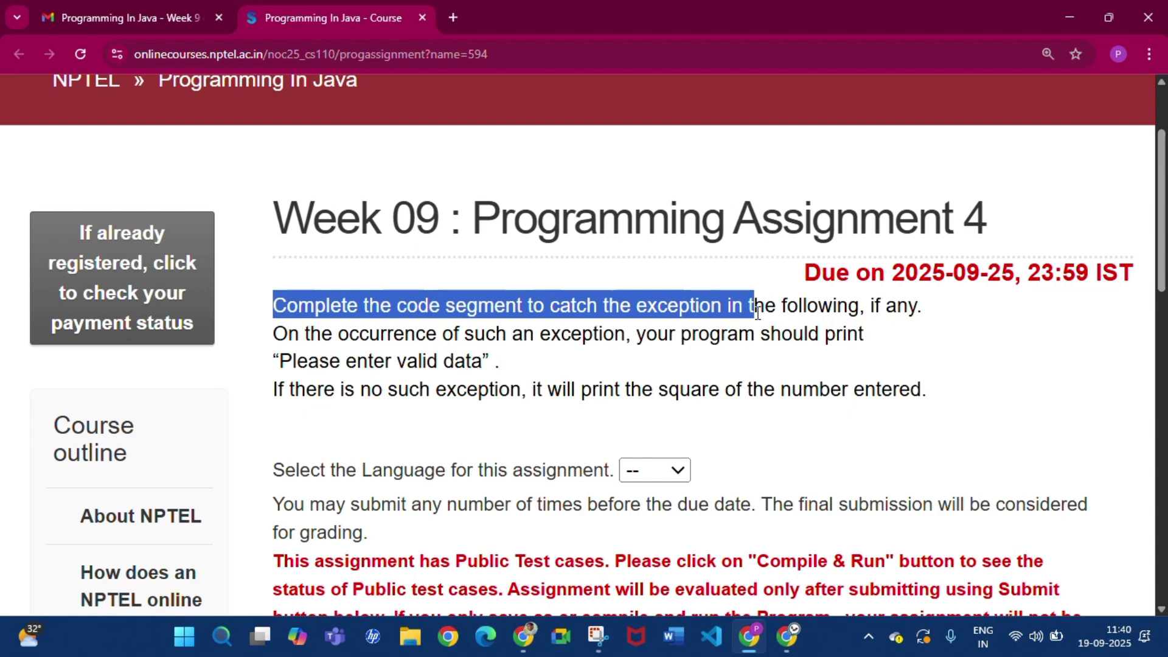
click(757, 312)
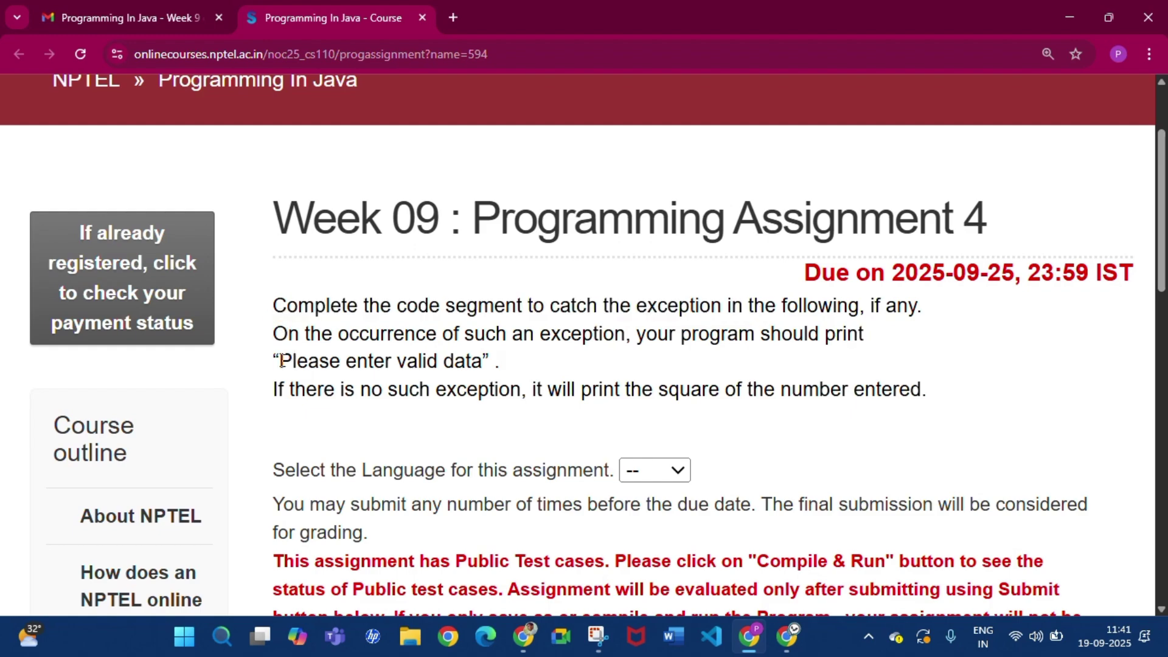
drag(281, 362, 490, 363)
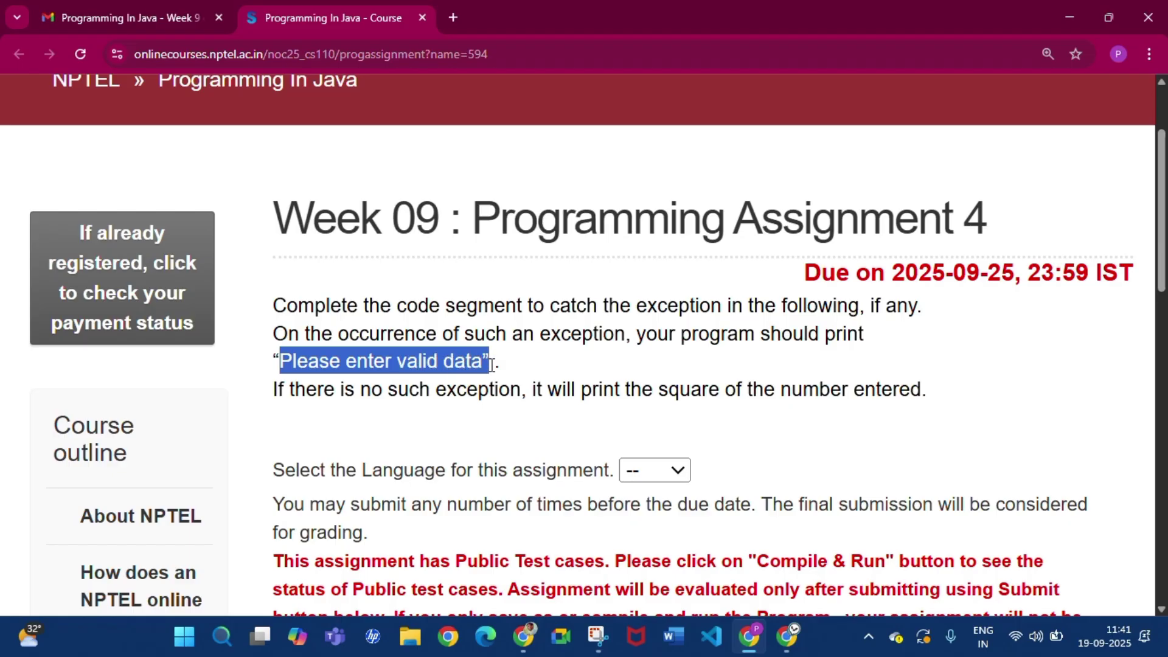
click(512, 345)
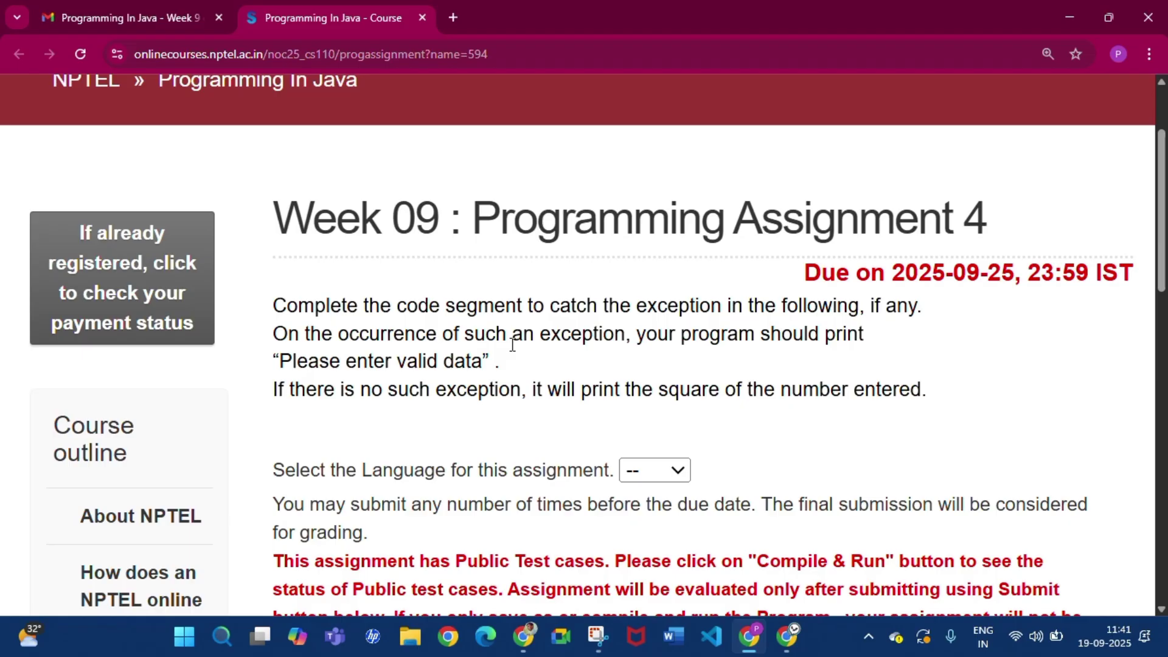
- Review the samples: input 2 gives 4, input p gives "Please enter valid data"
scroll(469, 490, down, 6)
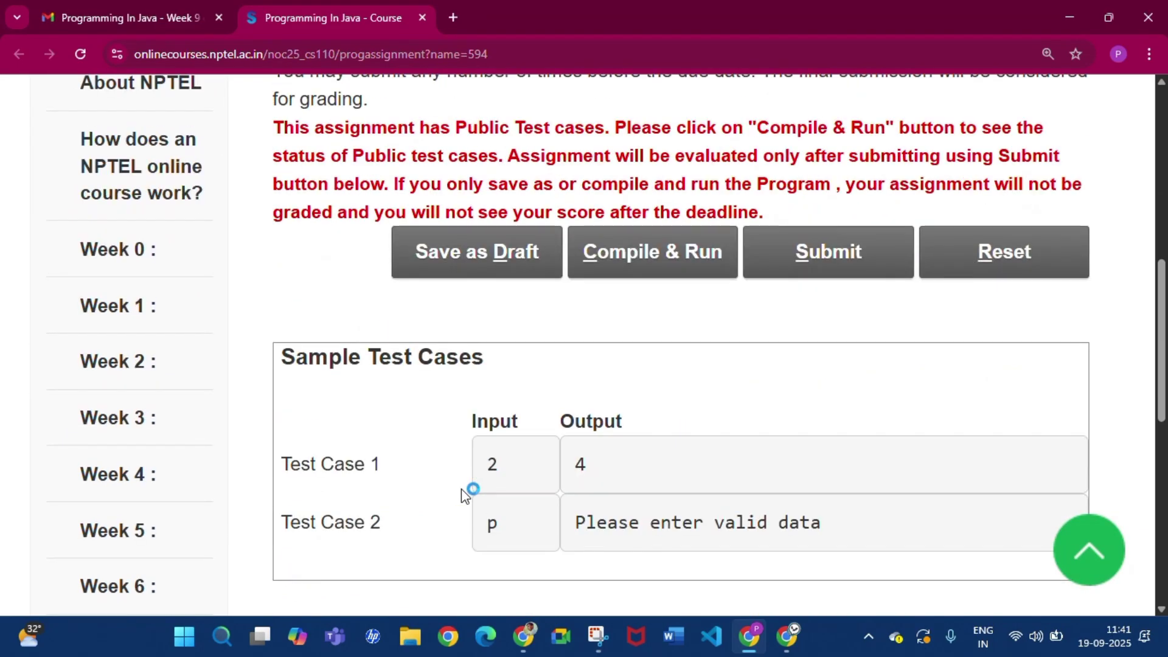
drag(283, 361, 495, 378)
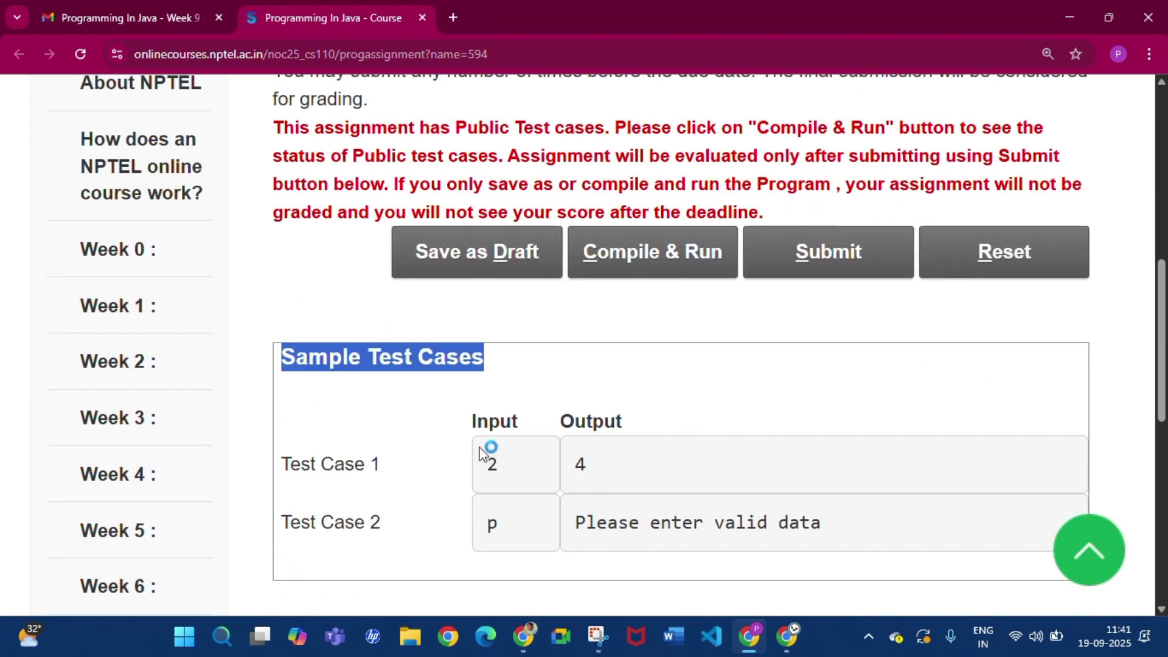
drag(485, 464, 526, 470)
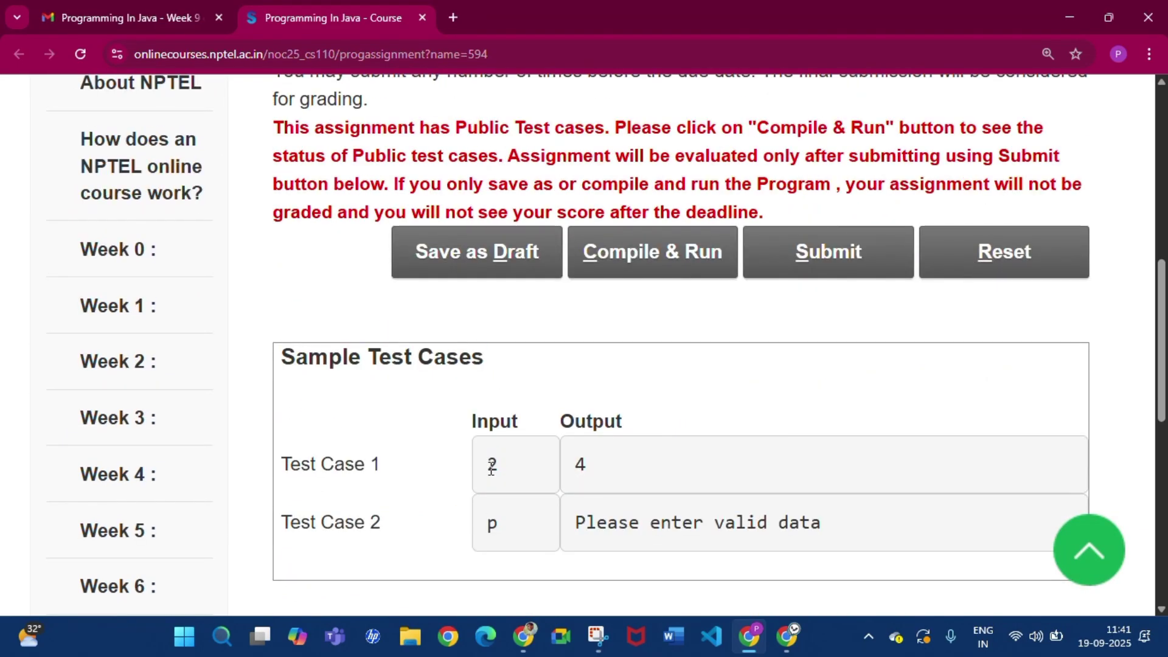
double_click(581, 466)
double_click(489, 527)
drag(575, 529, 852, 514)
click(852, 515)
- Choose Java in the 'Select the Language' dropdown to load the W09_P4.java starter code
scroll(597, 435, up, 6)
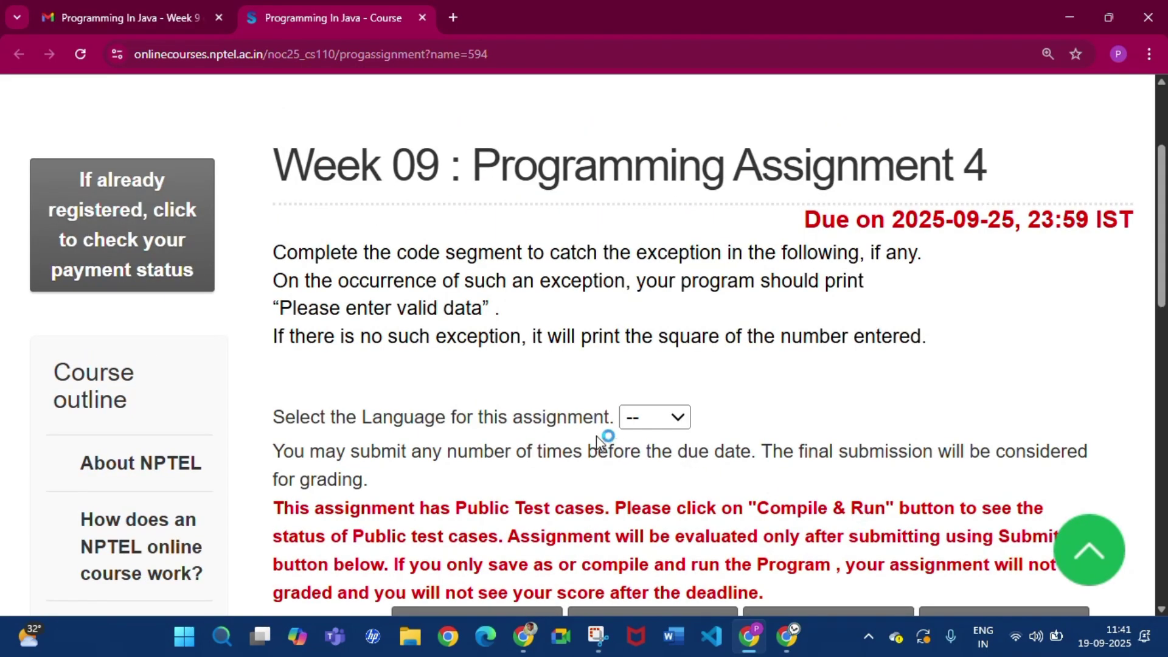
click(654, 417)
click(645, 473)
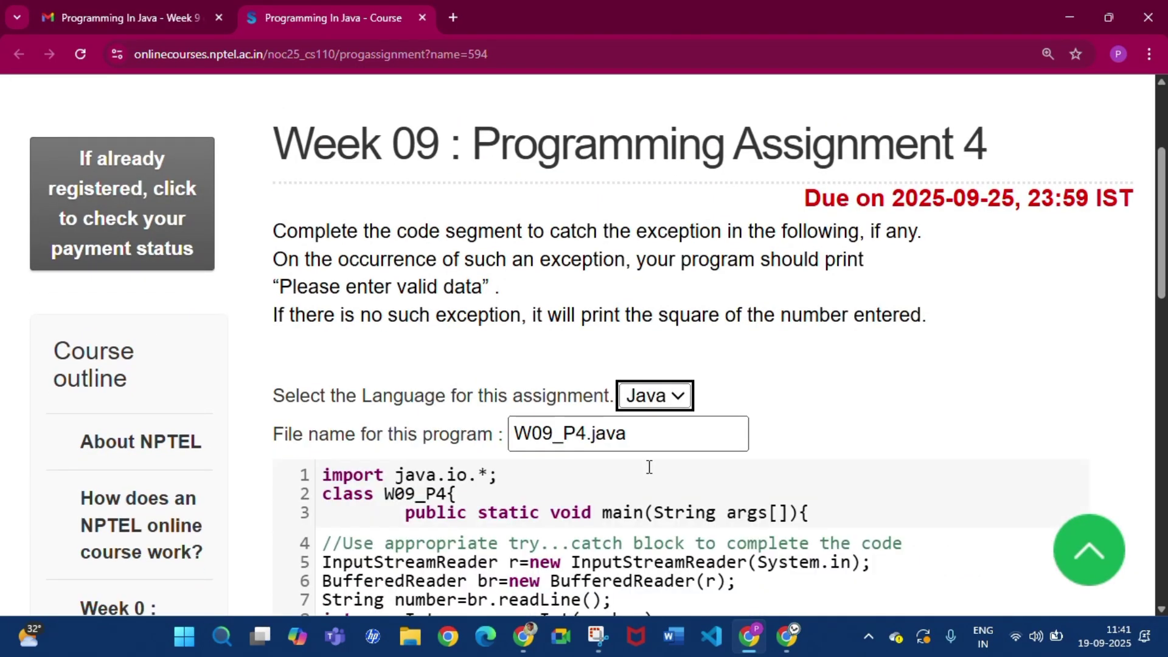
scroll(649, 467, down, 4)
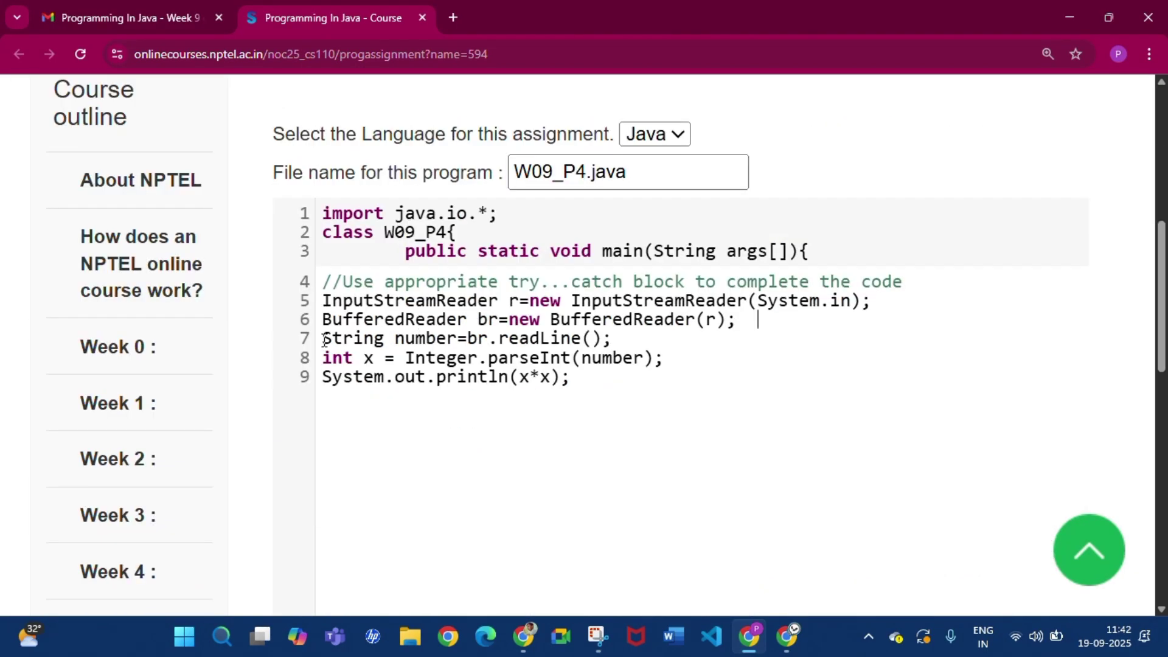
- Select code lines 7 to 9, from the readLine statement down to the print
drag(324, 340, 613, 339)
click(613, 338)
drag(325, 338, 593, 381)
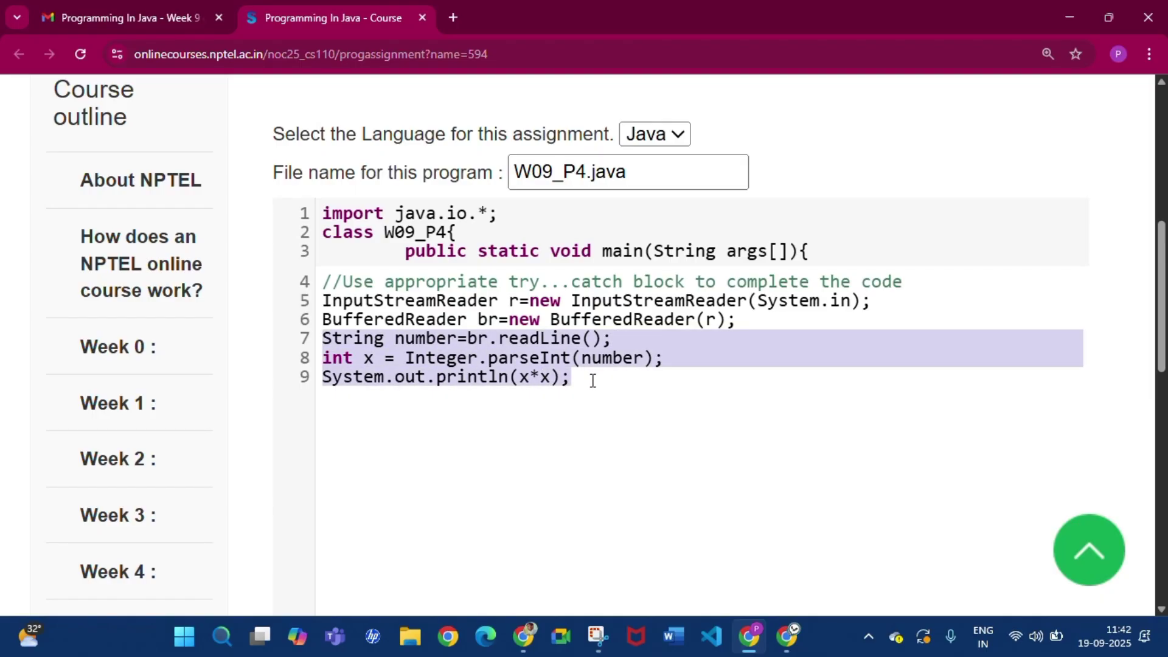
- Add a try{} block after line 6 and move the three code lines inside it
key(Tab)
click(737, 321)
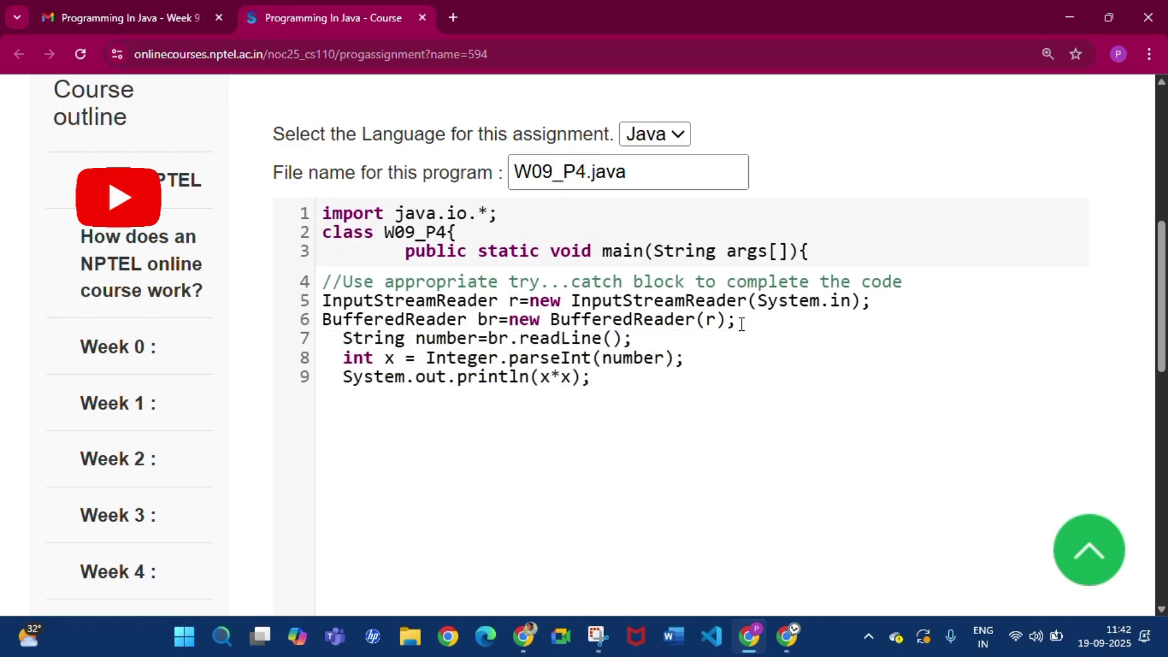
key(Return)
text(try{)
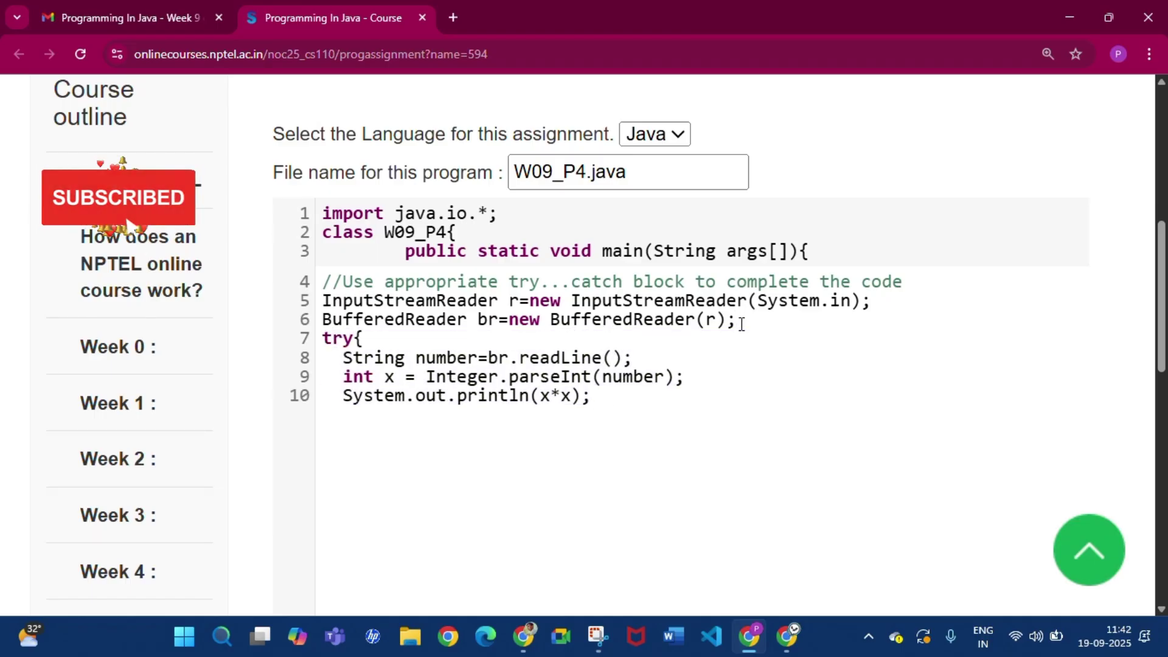
text(})
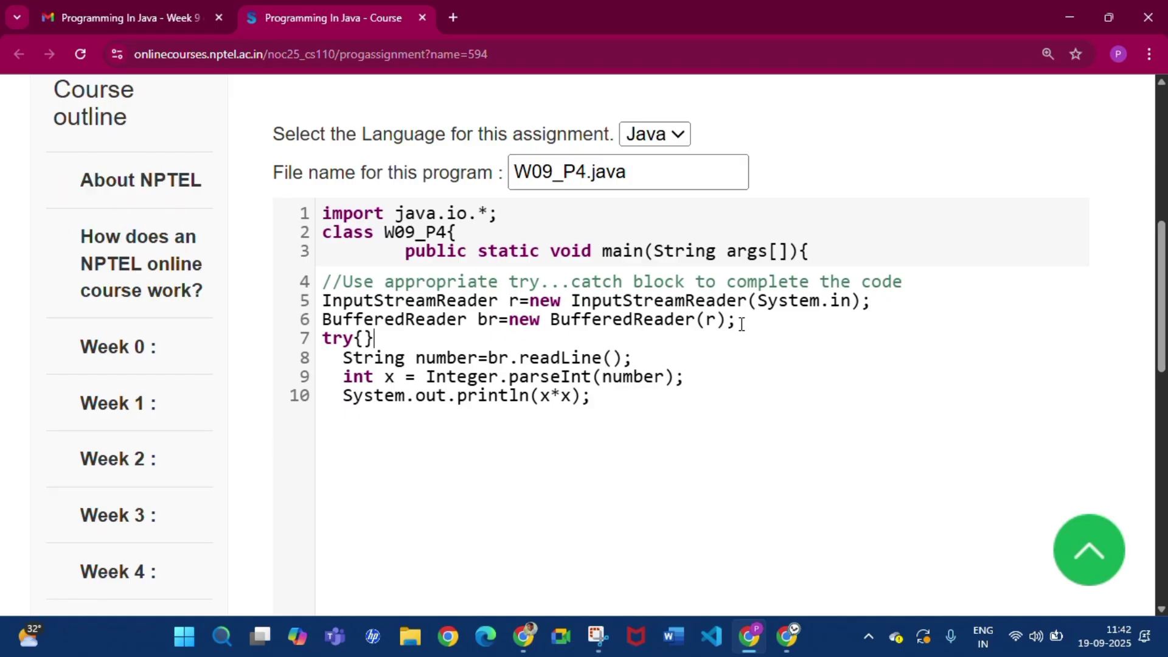
key(Return)
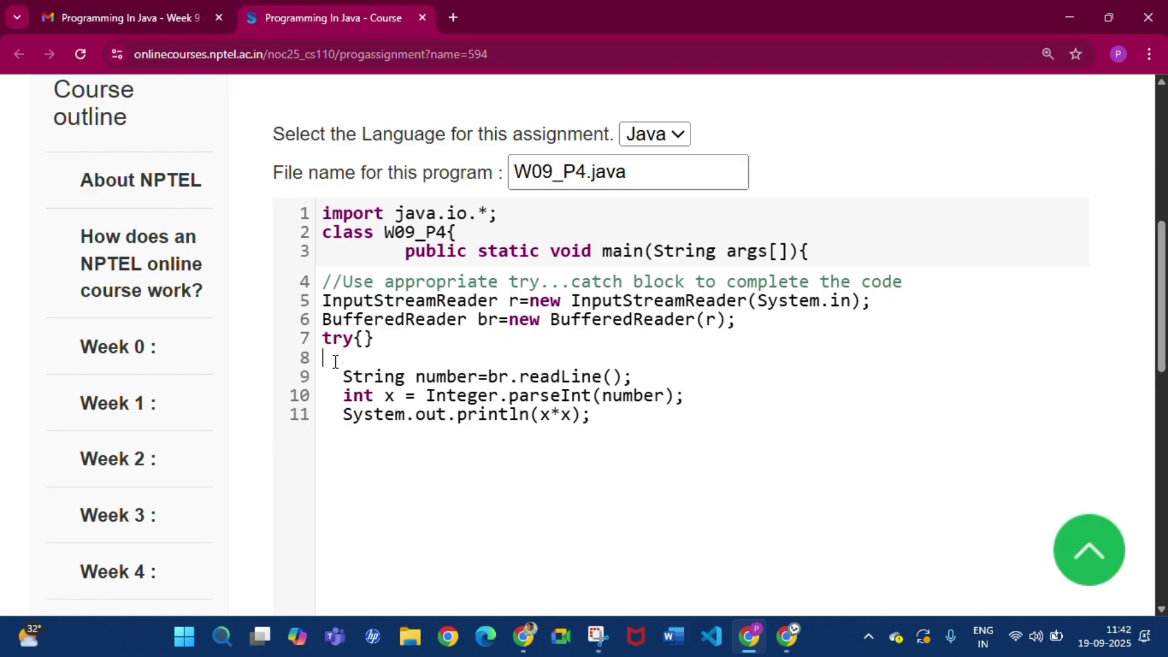
drag(344, 377, 632, 417)
key(ctrl+c)
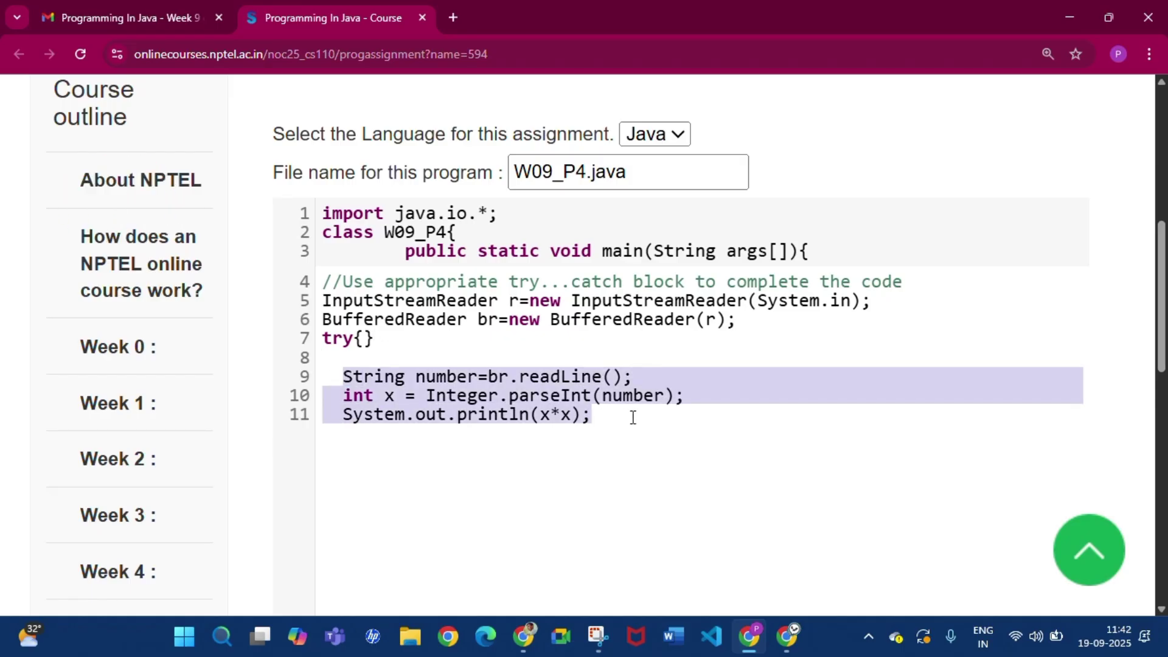
key(BackSpace)
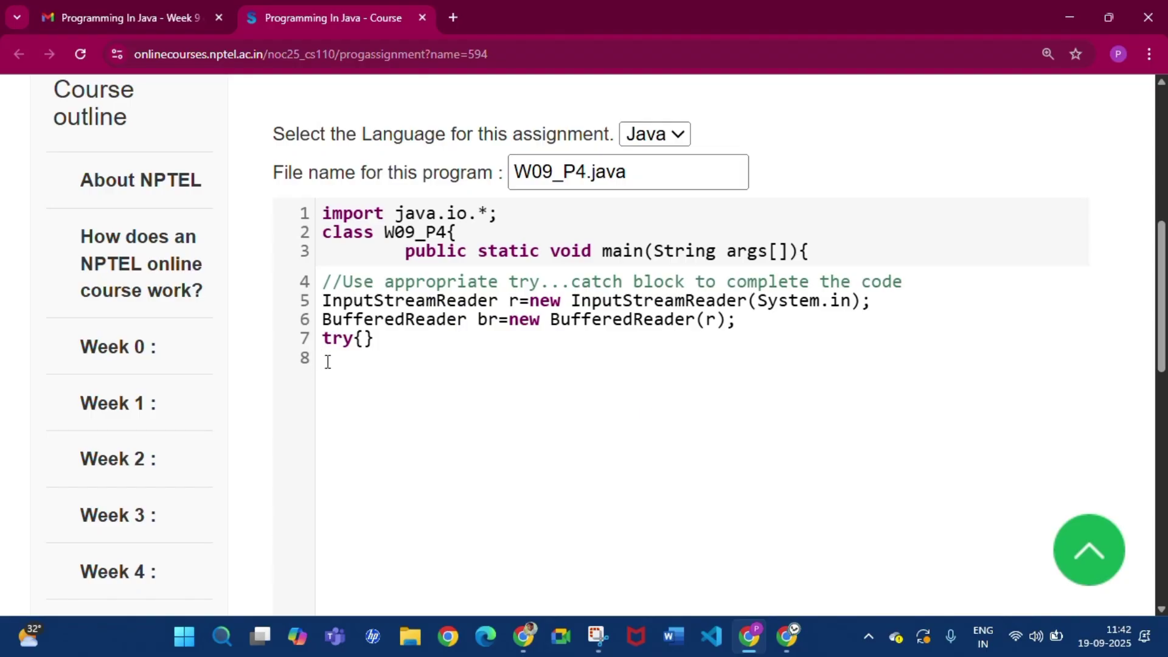
key(Return)
key(ctrl+v)
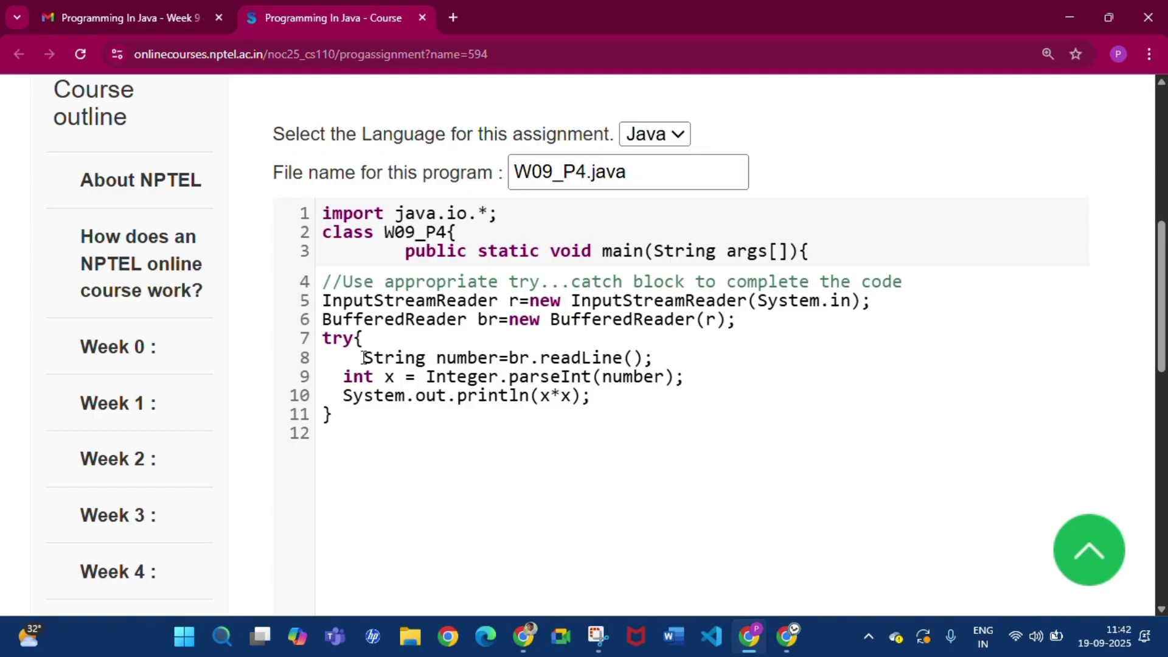
- Fix line 8's indentation and add a catch(Exception e){ block
click(363, 357)
key(BackSpace)
key(BackSpace)
key(BackSpace)
key(BackSpace)
key(Tab)
key(BackSpace)
key(Tab)
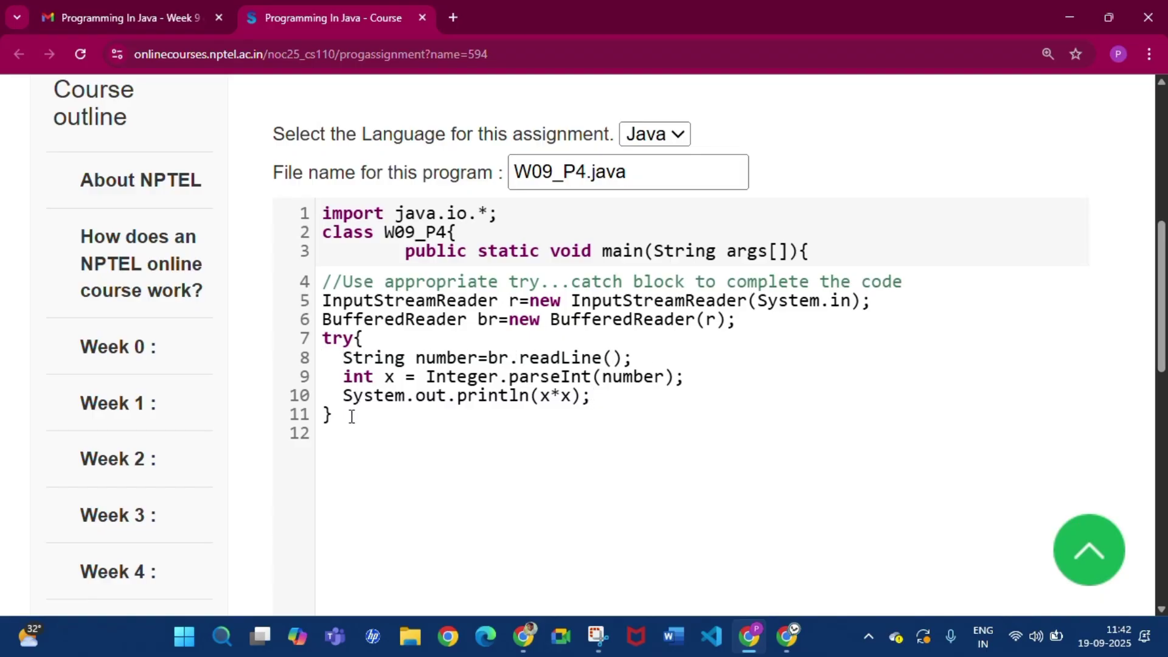
text(catch(Exception e)
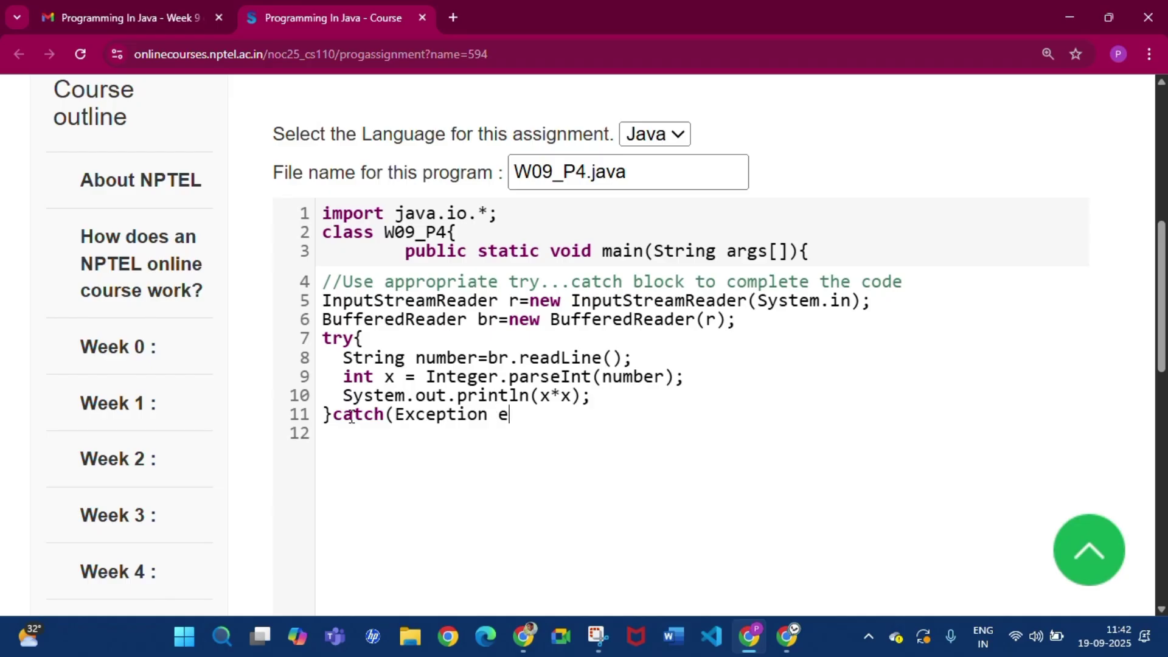
text(){)
key(Return)
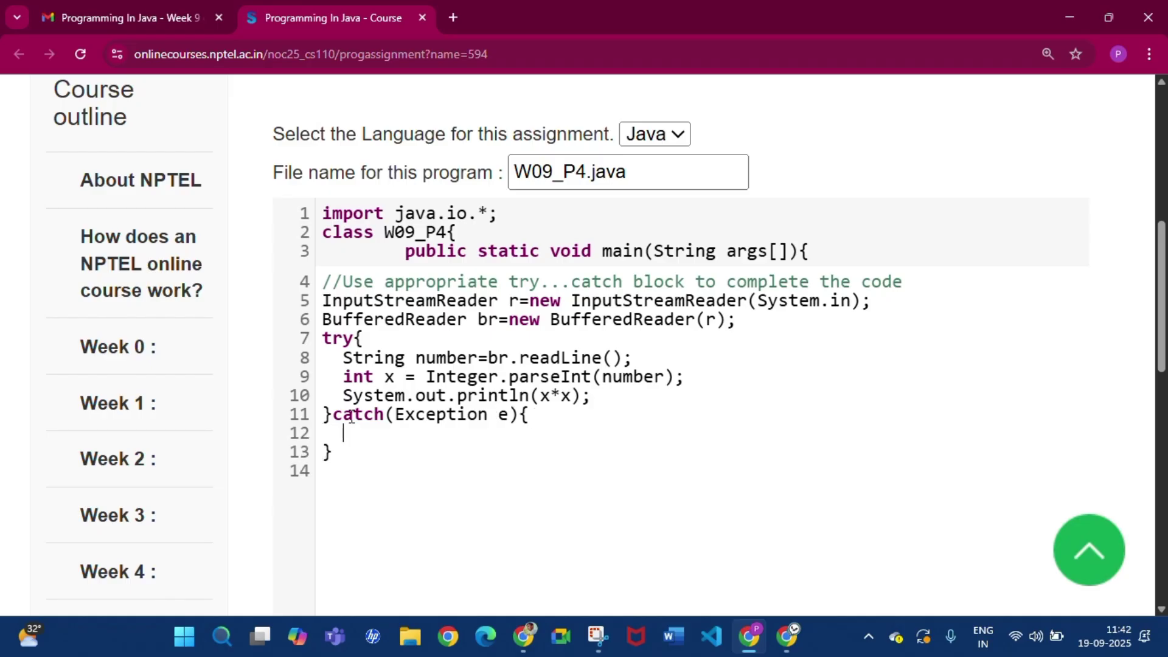
- Make the catch print "Please enter valid data" and change line 10's println to print
text(System.out.p)
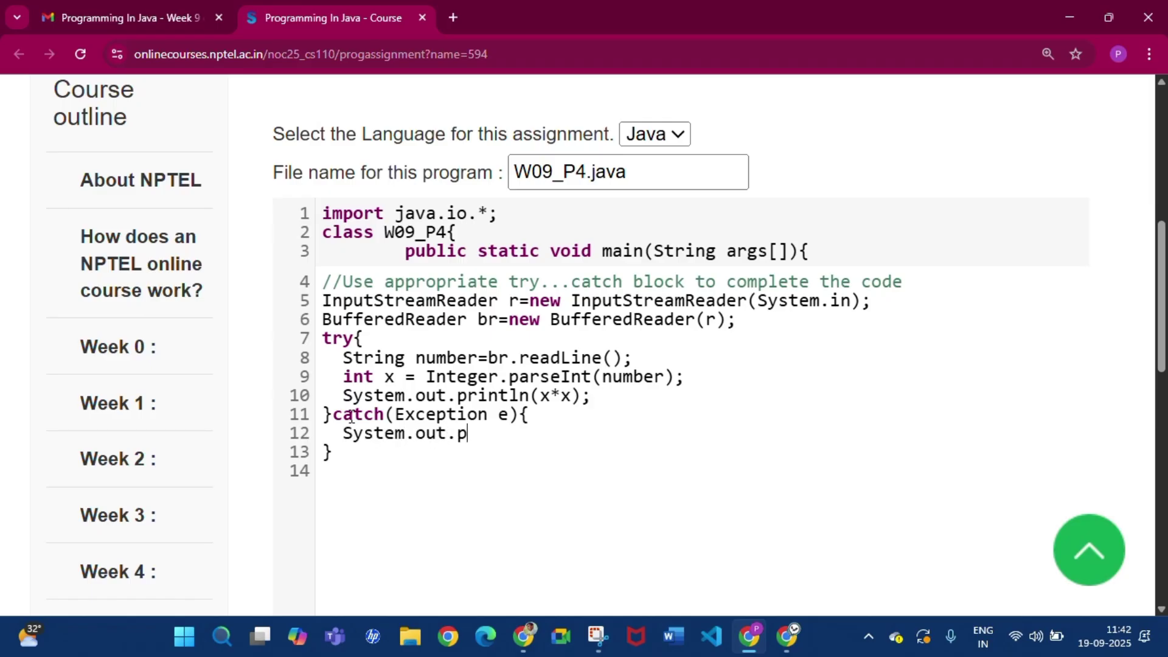
text(rint("Pl)
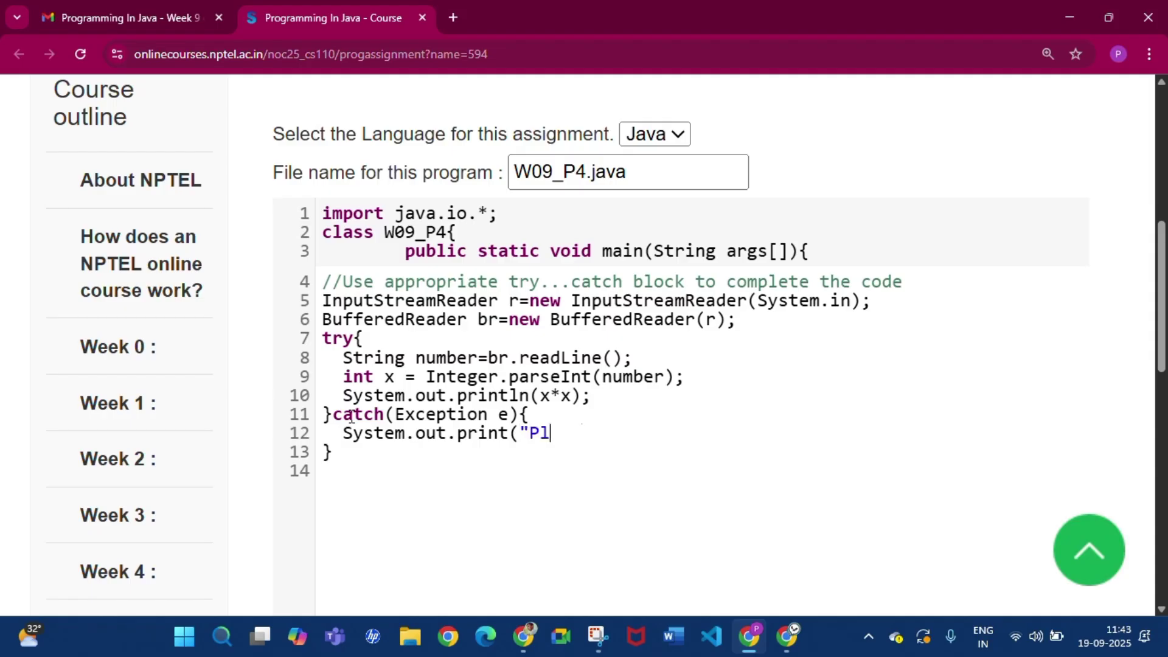
text(ease enter)
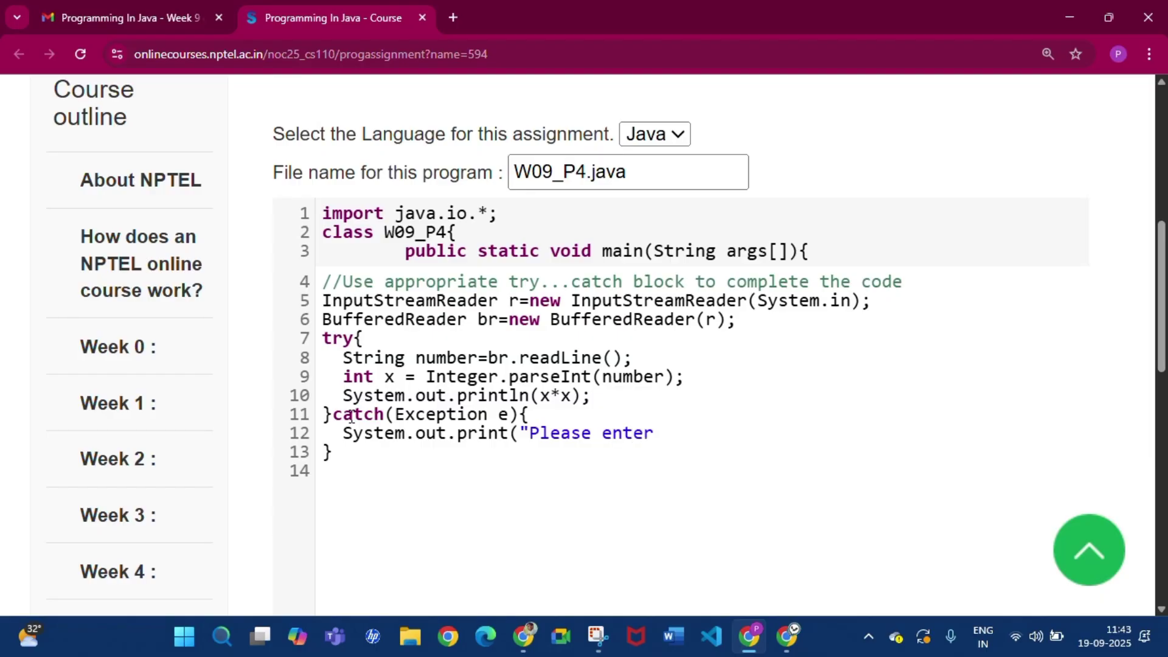
scroll(351, 417, up, 3)
scroll(450, 402, down, 3)
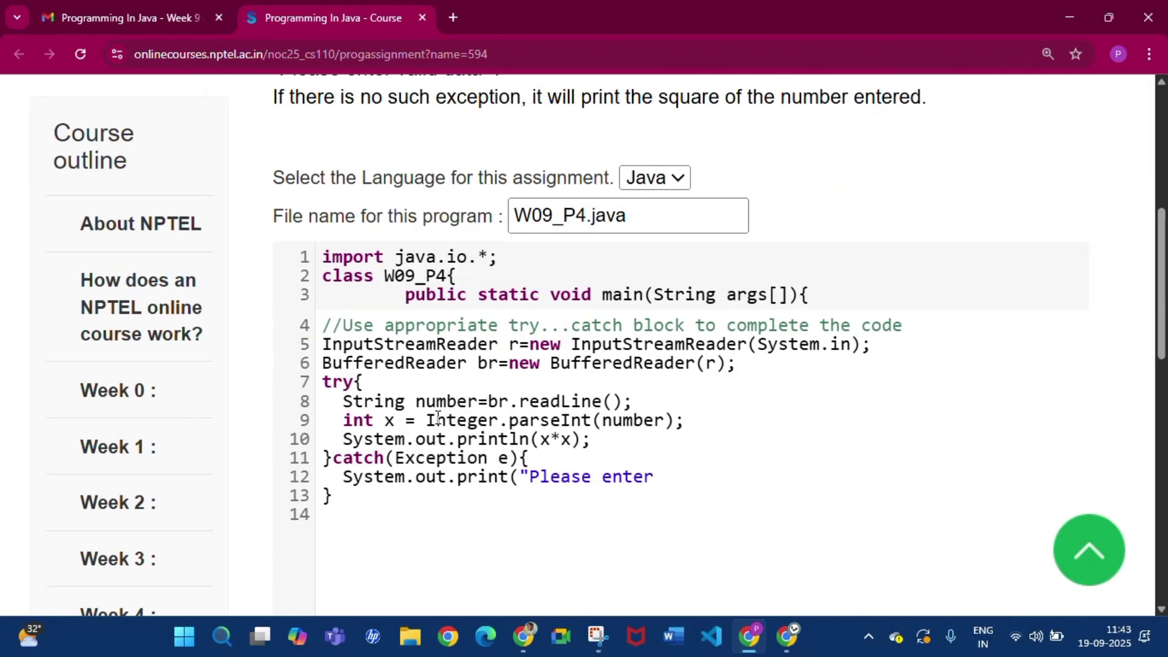
text(valid)
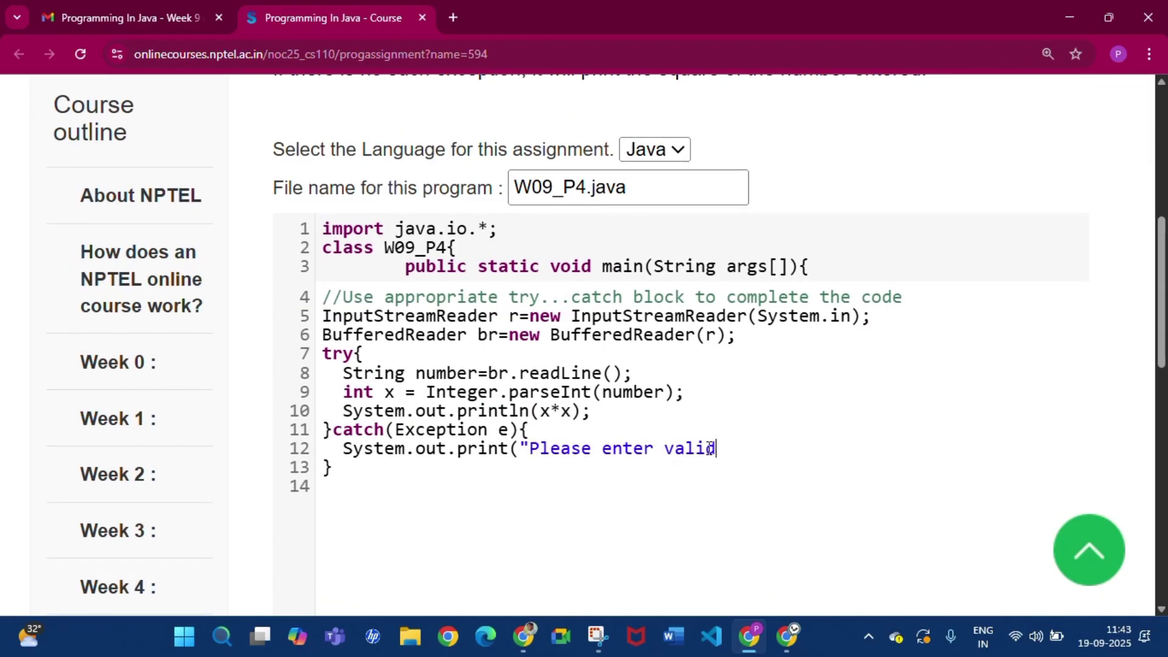
text( data");)
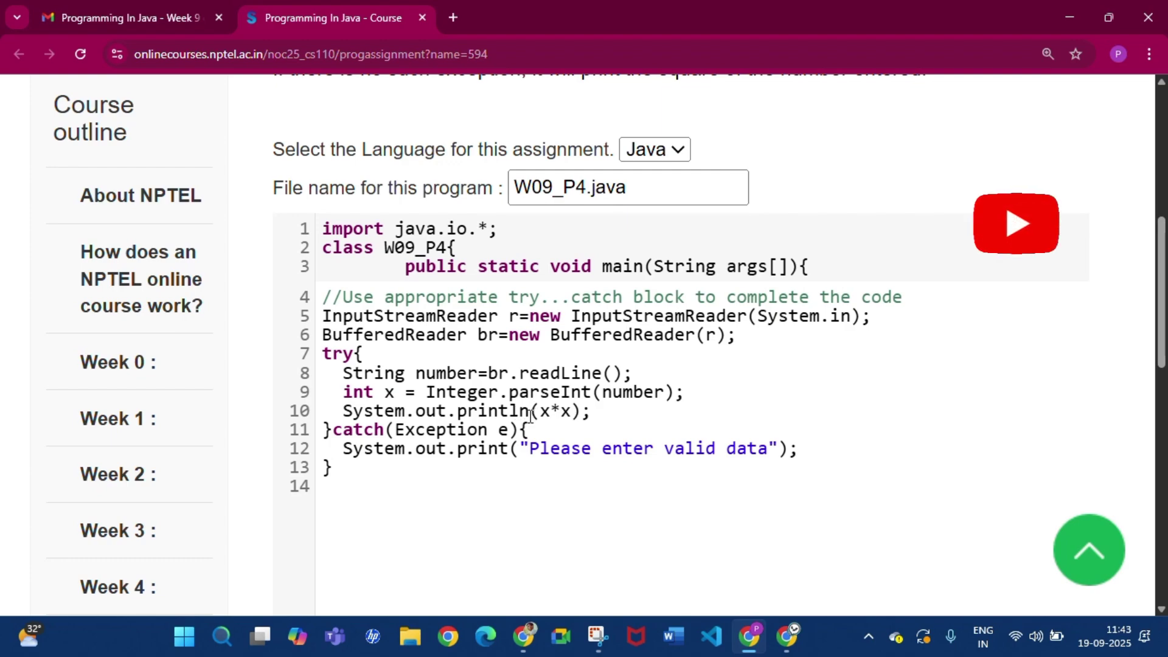
key(BackSpace)
key(BackSpace)
- Compile & Run W09_P4 and confirm 2/2 public test cases pass
scroll(523, 420, down, 10)
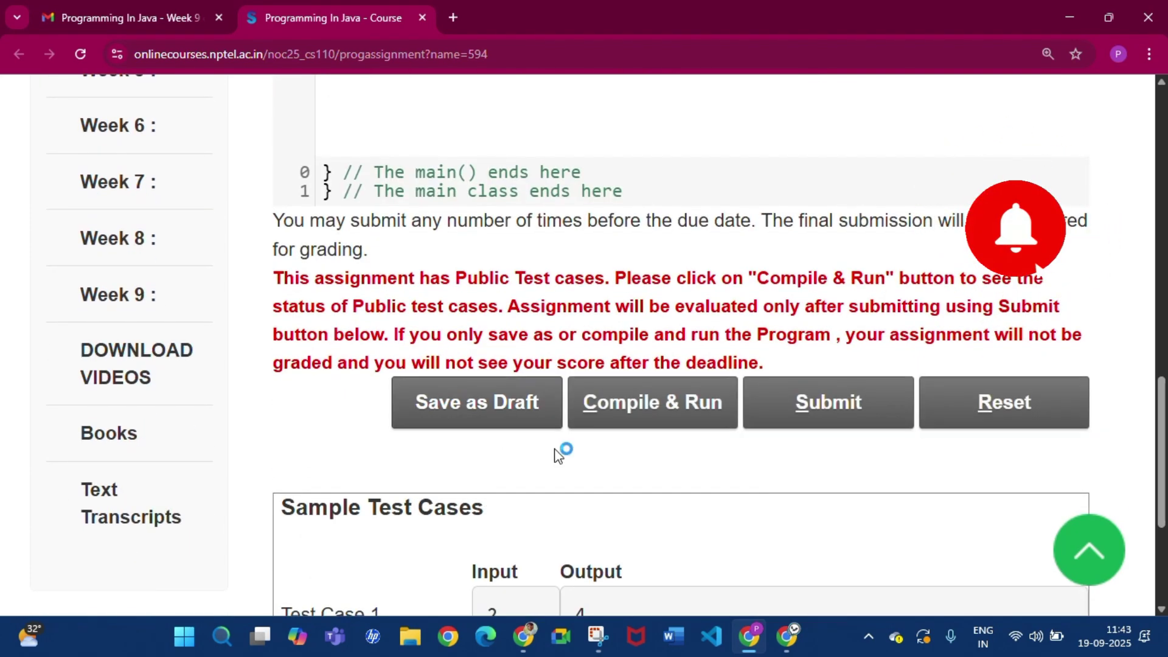
scroll(571, 462, up, 1)
click(635, 499)
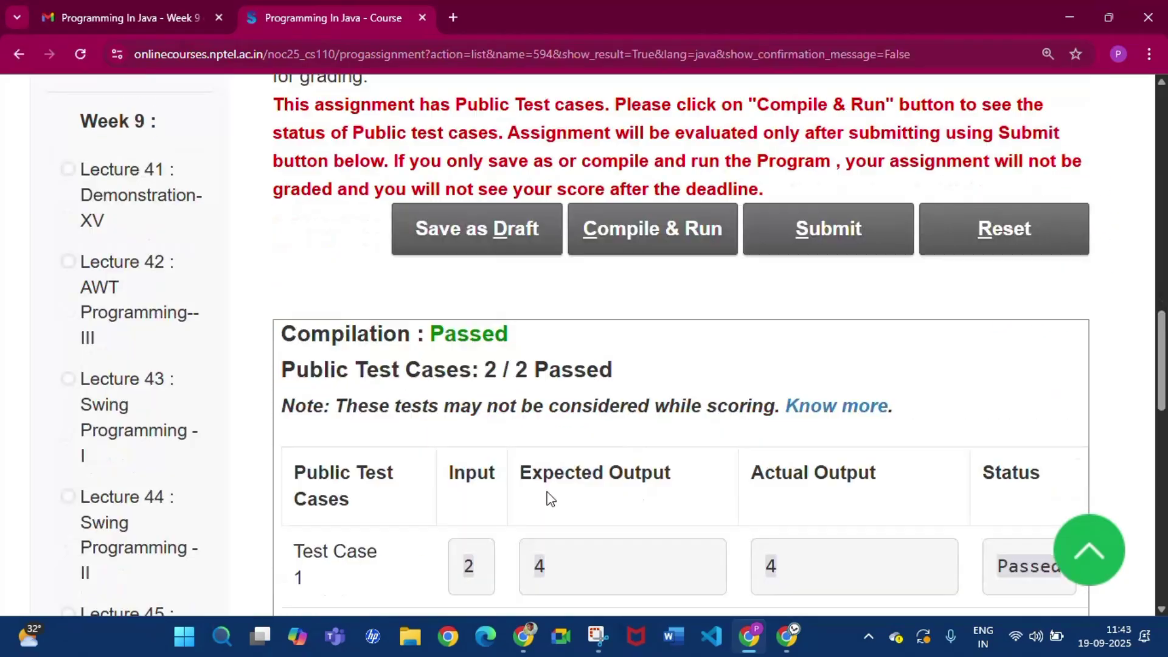
scroll(535, 499, down, 1)
drag(283, 289, 641, 287)
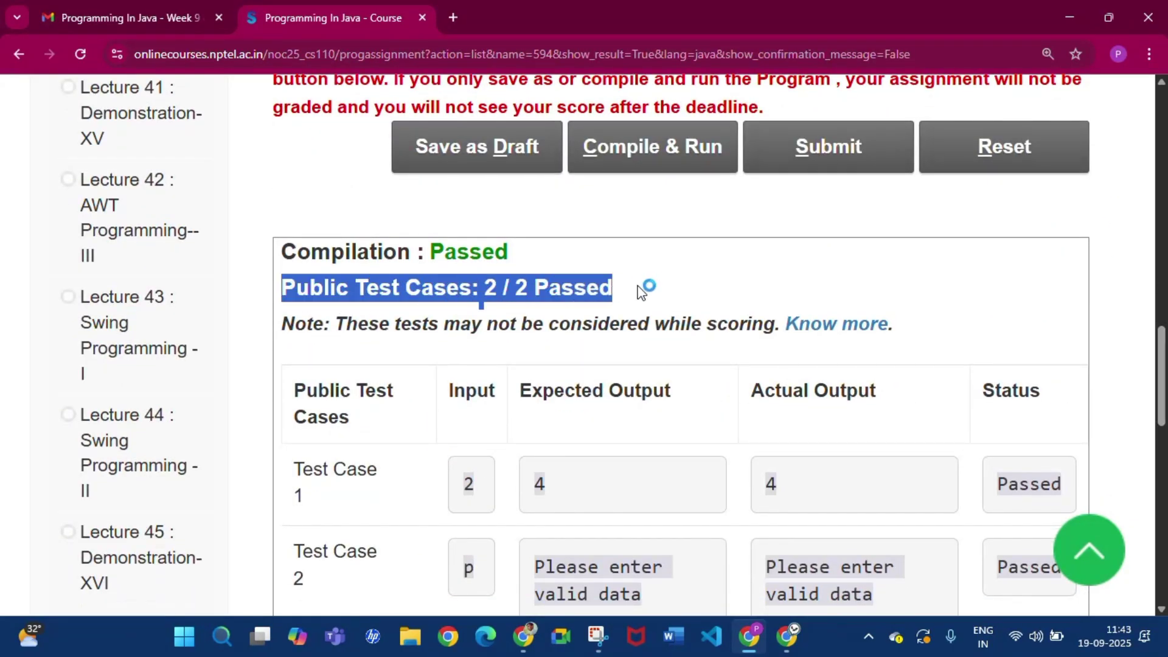
scroll(563, 450, down, 1)
scroll(548, 256, up, 2)
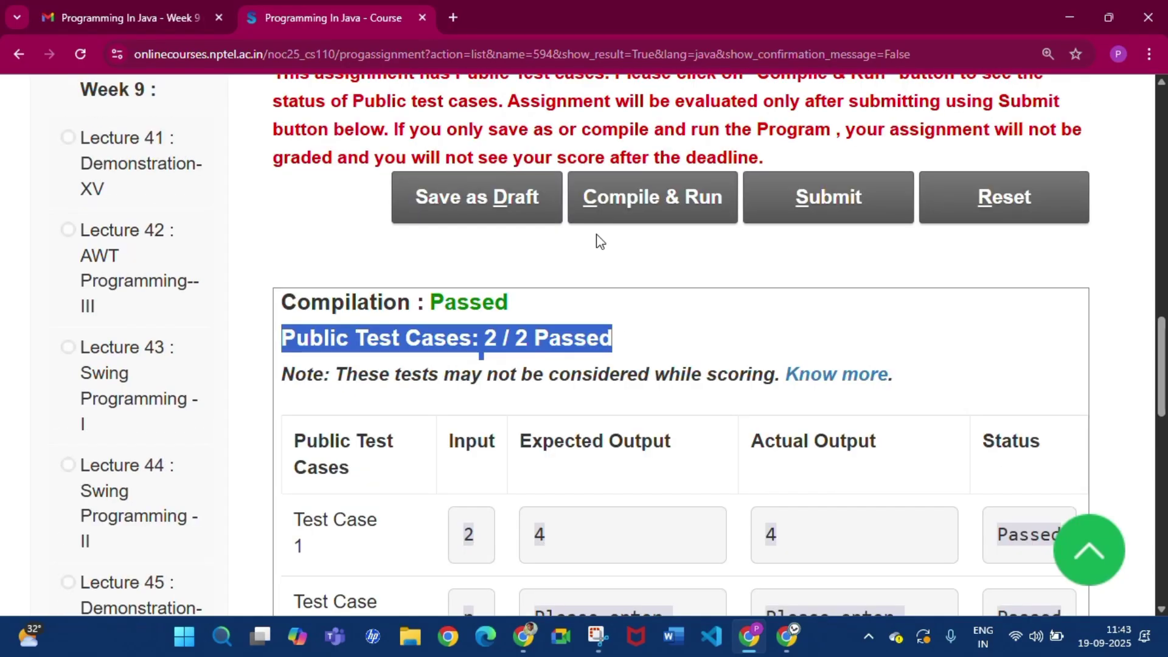
- Submit the solution, confirm the private tests passed, and open Programming Assignment 5
click(816, 199)
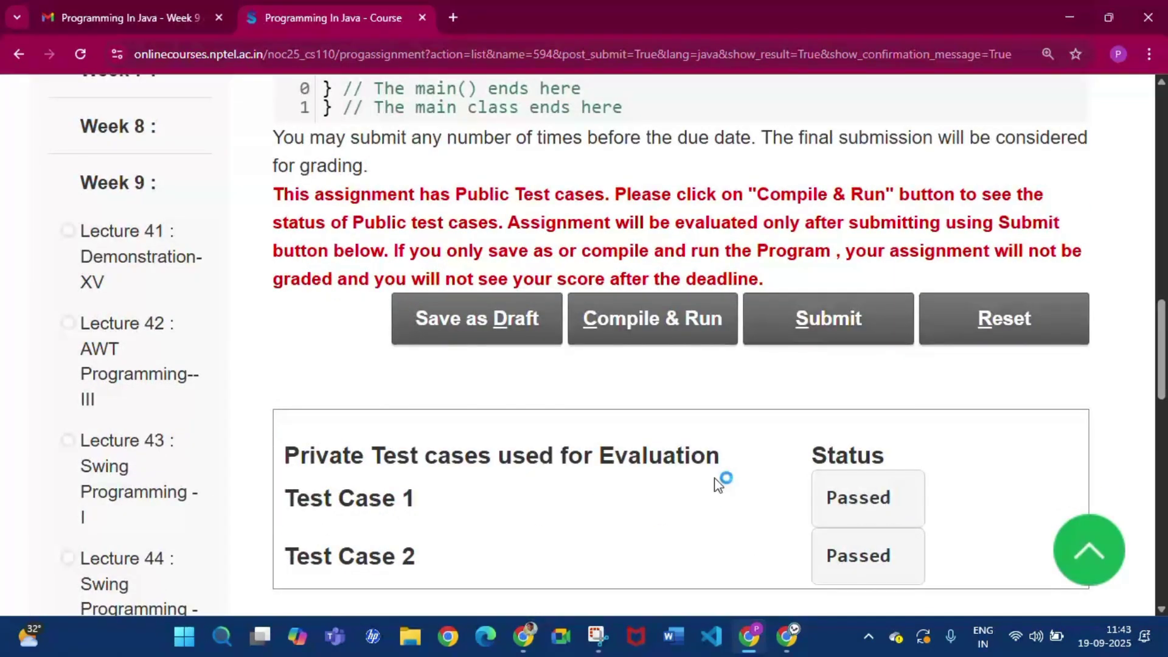
scroll(714, 477, down, 1)
drag(290, 420, 914, 553)
click(853, 557)
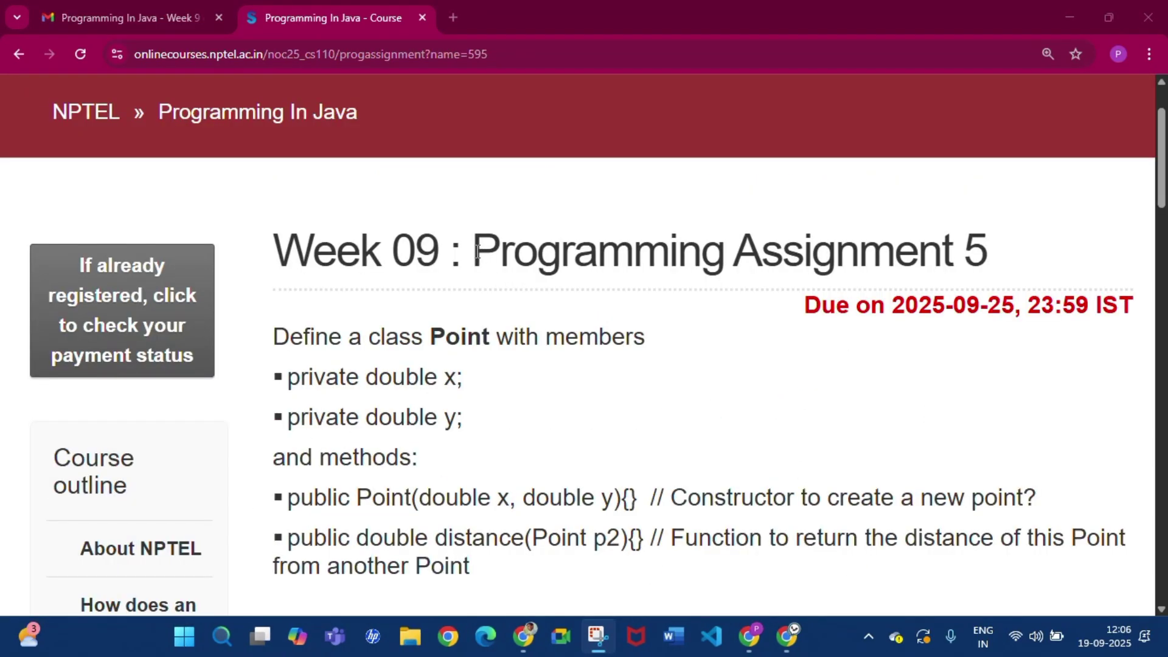
drag(477, 249, 981, 230)
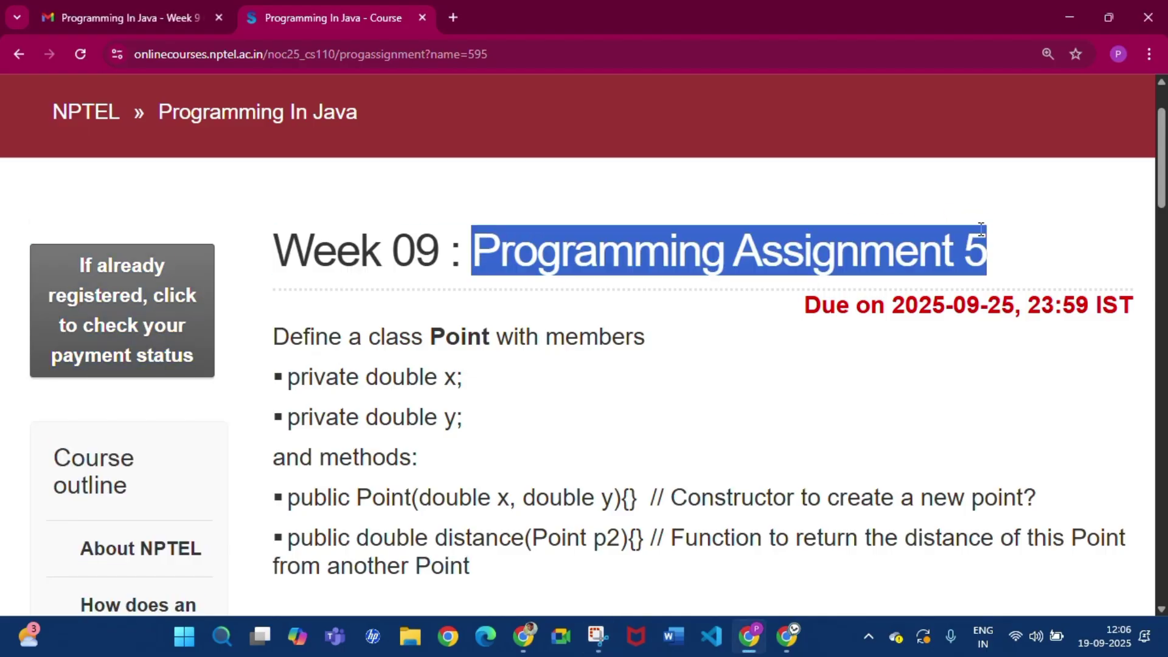
click(987, 238)
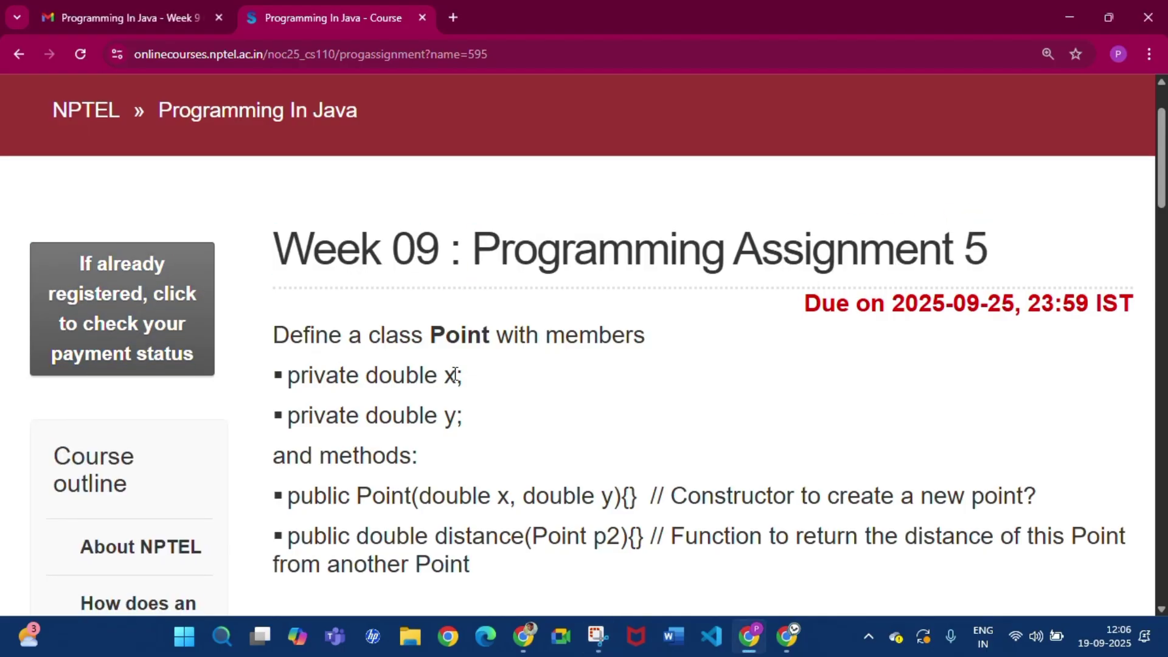
scroll(280, 270, down, 1)
drag(279, 270, 532, 336)
scroll(384, 396, down, 1)
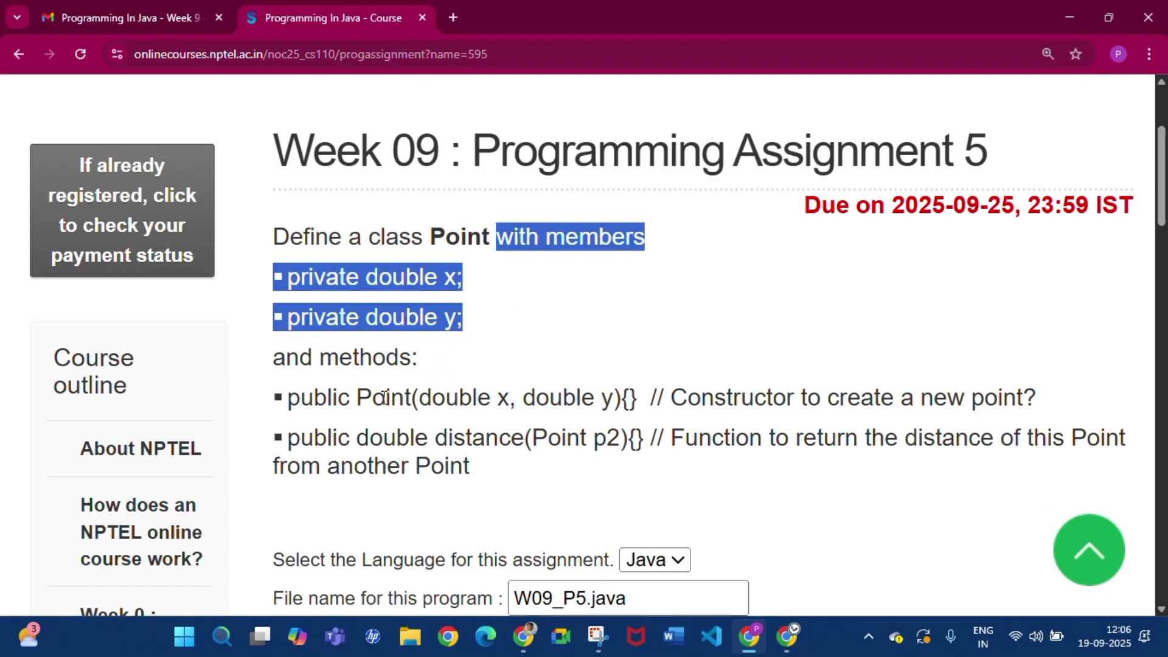
click(306, 451)
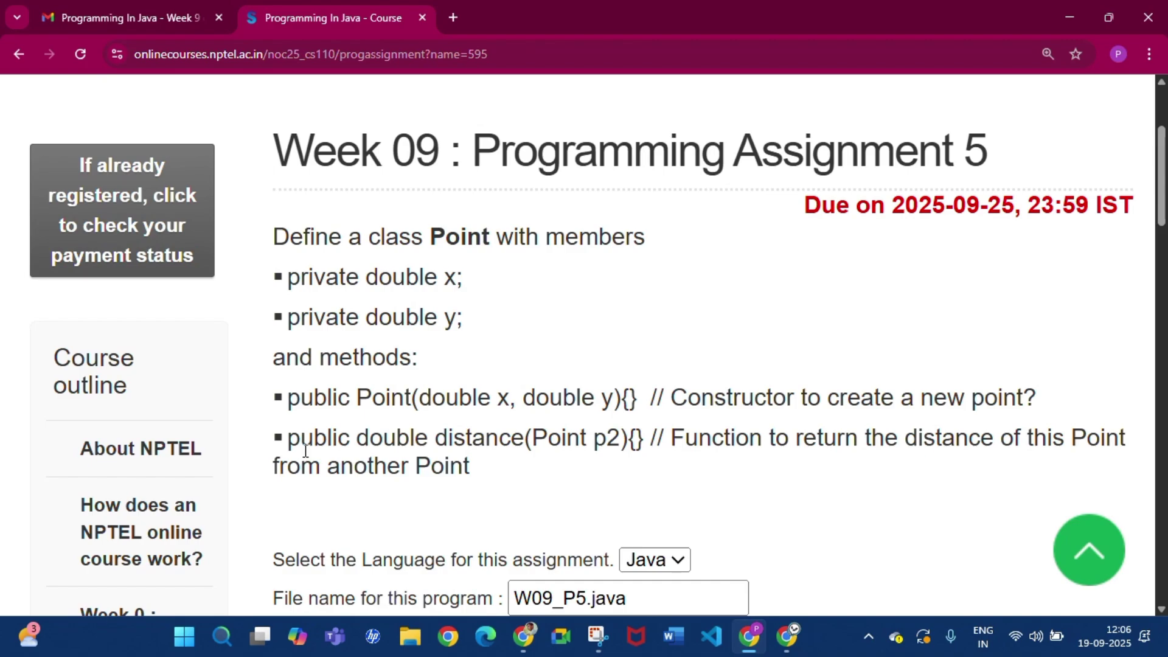
scroll(481, 475, down, 8)
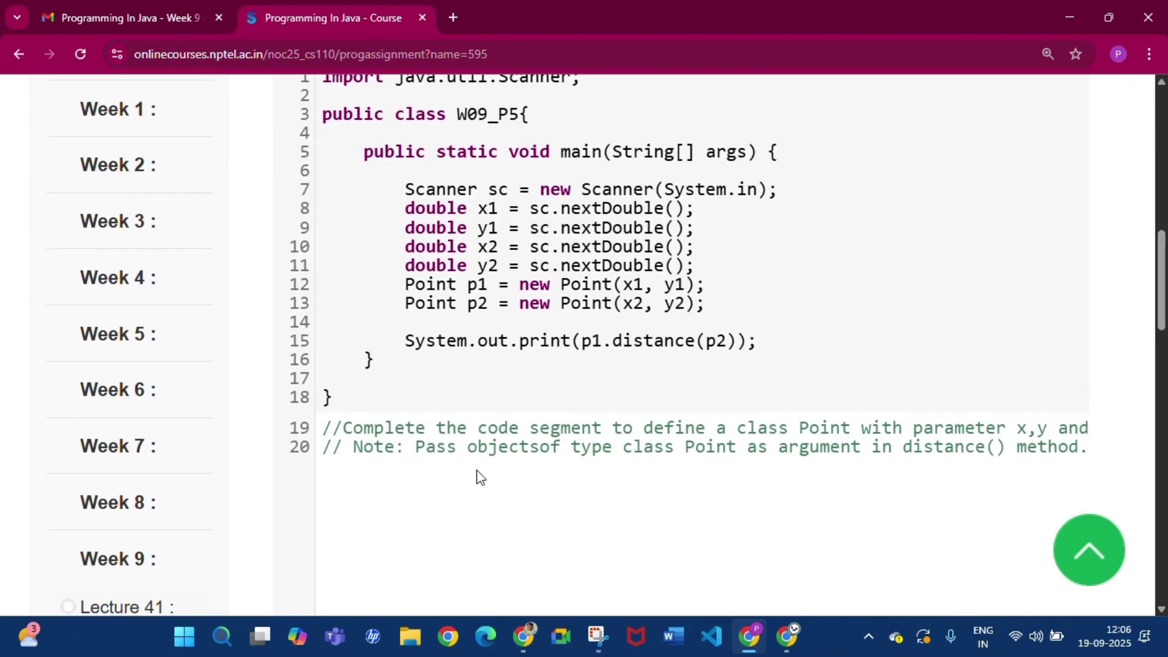
scroll(481, 477, down, 10)
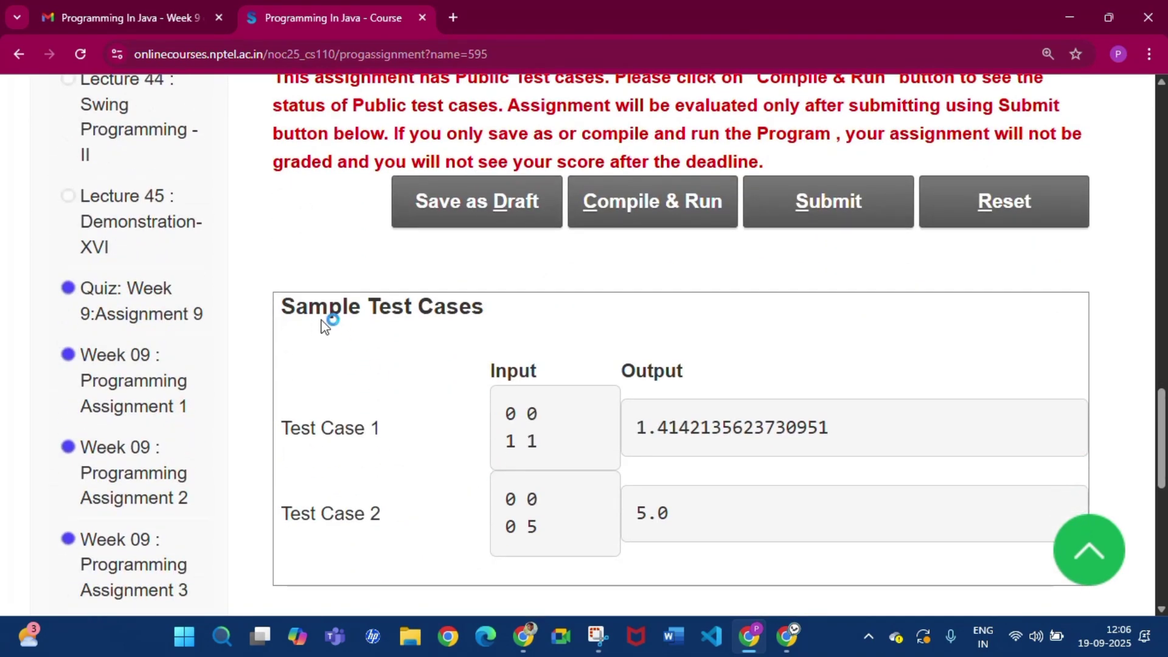
triple_click(510, 441)
click(507, 414)
triple_click(517, 414)
click(534, 446)
double_click(511, 440)
drag(512, 439, 511, 420)
click(536, 446)
mouse_move(516, 442)
mouse_down()
mouse_move(504, 450)
mouse_move(526, 443)
mouse_up()
double_click(514, 413)
double_click(532, 415)
click(520, 405)
drag(638, 430, 704, 454)
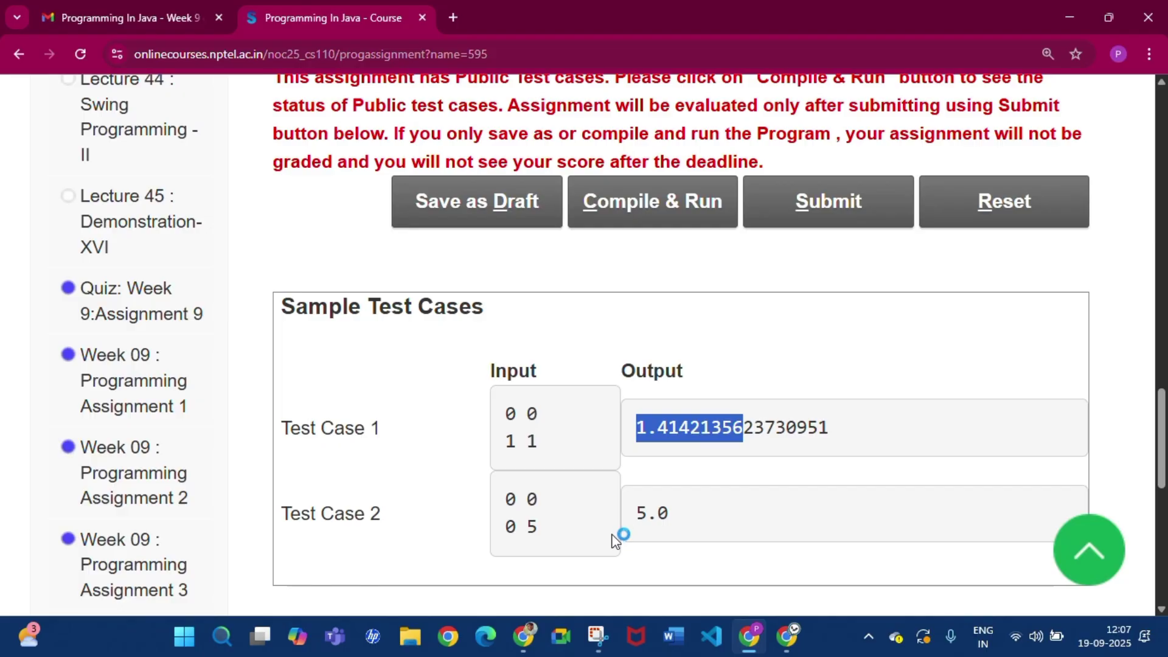
scroll(672, 352, up, 10)
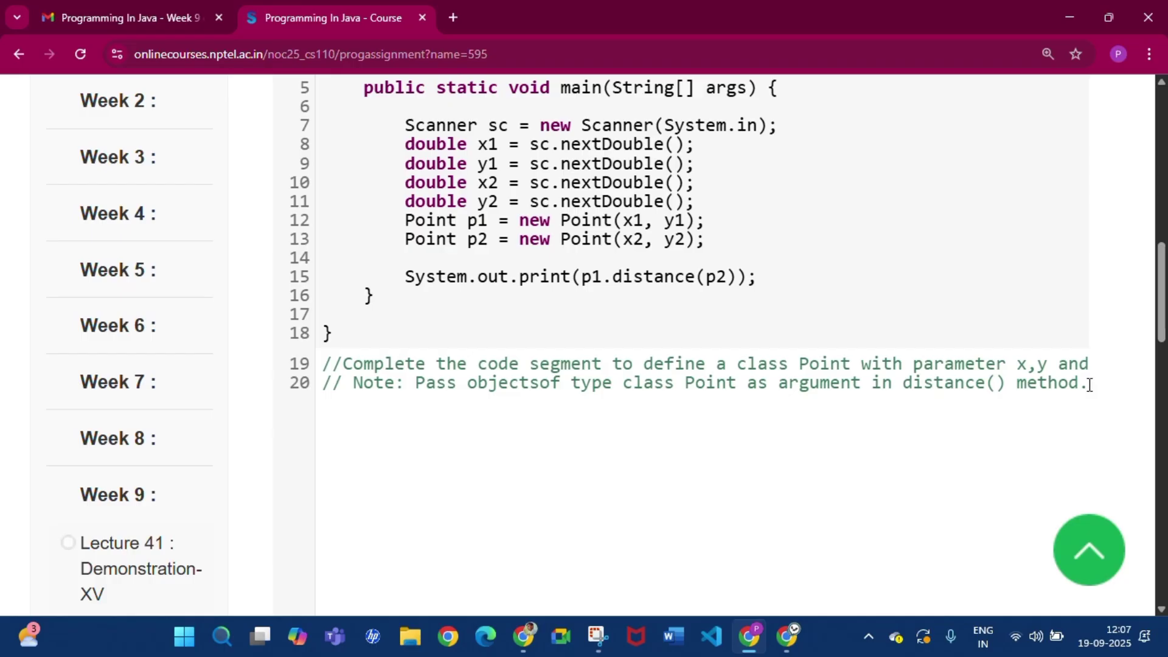
- Add an empty class Point{} on a new line below the comments
double_click(1088, 385)
key(Return)
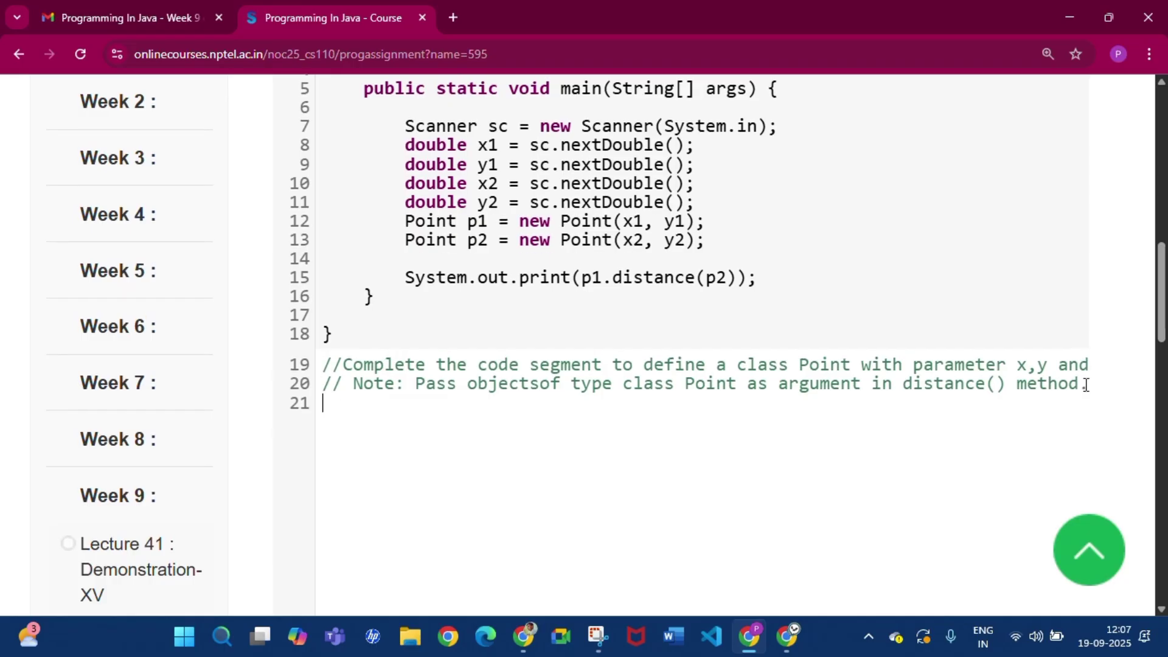
key(ctrl+Home)
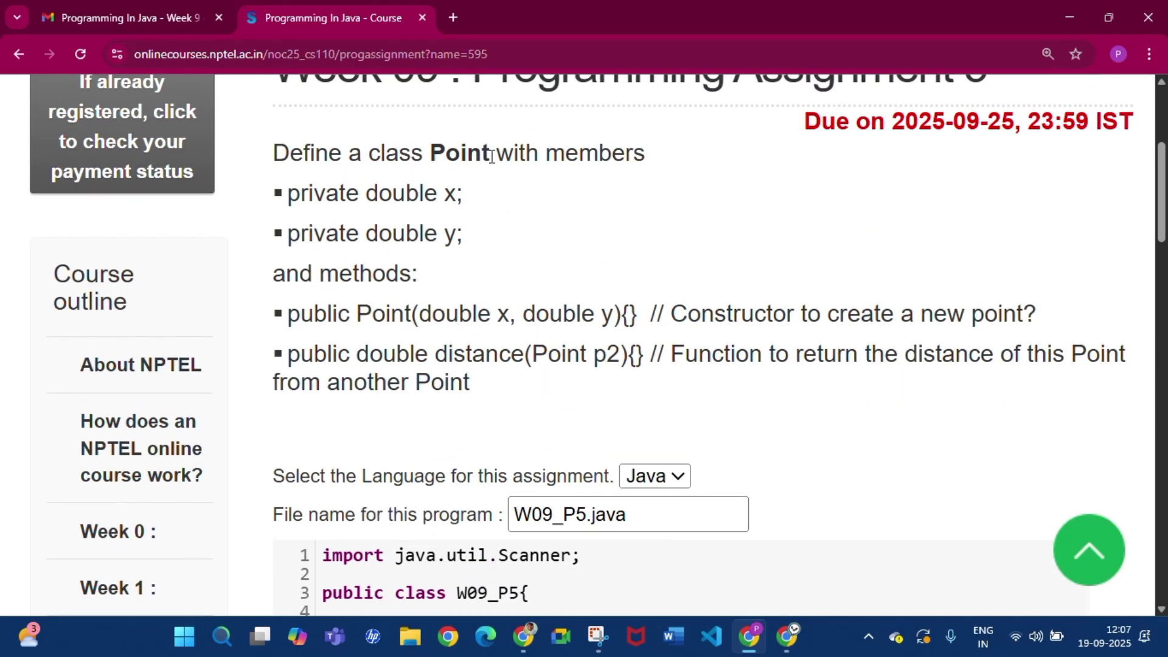
scroll(528, 443, down, 8)
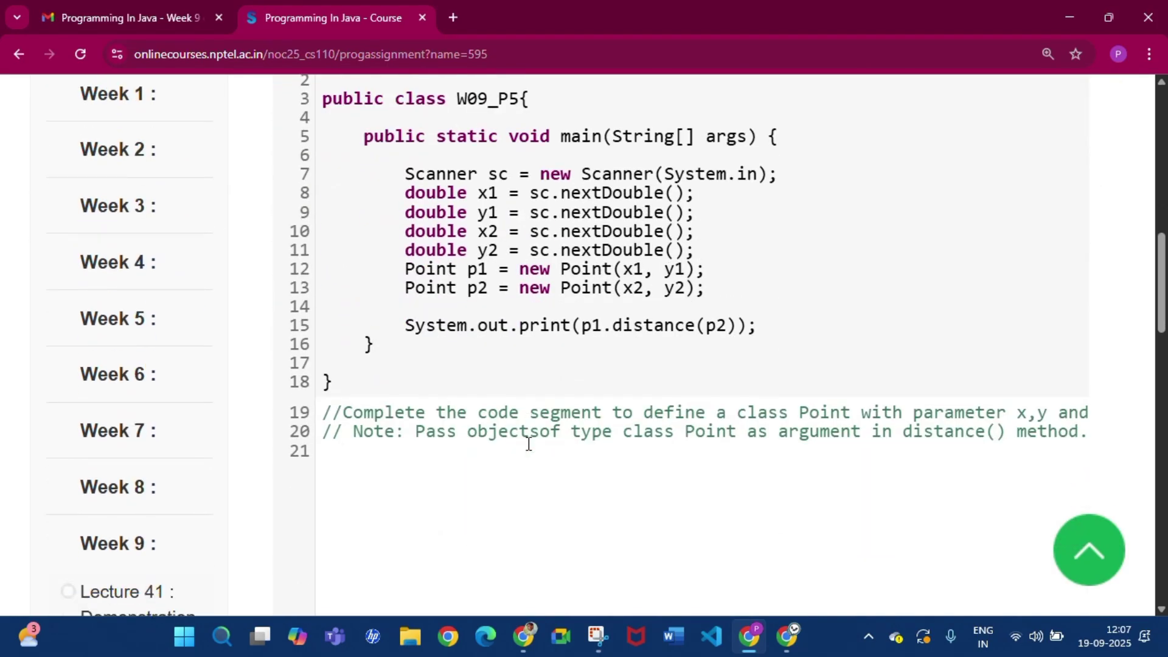
text(class Point{)
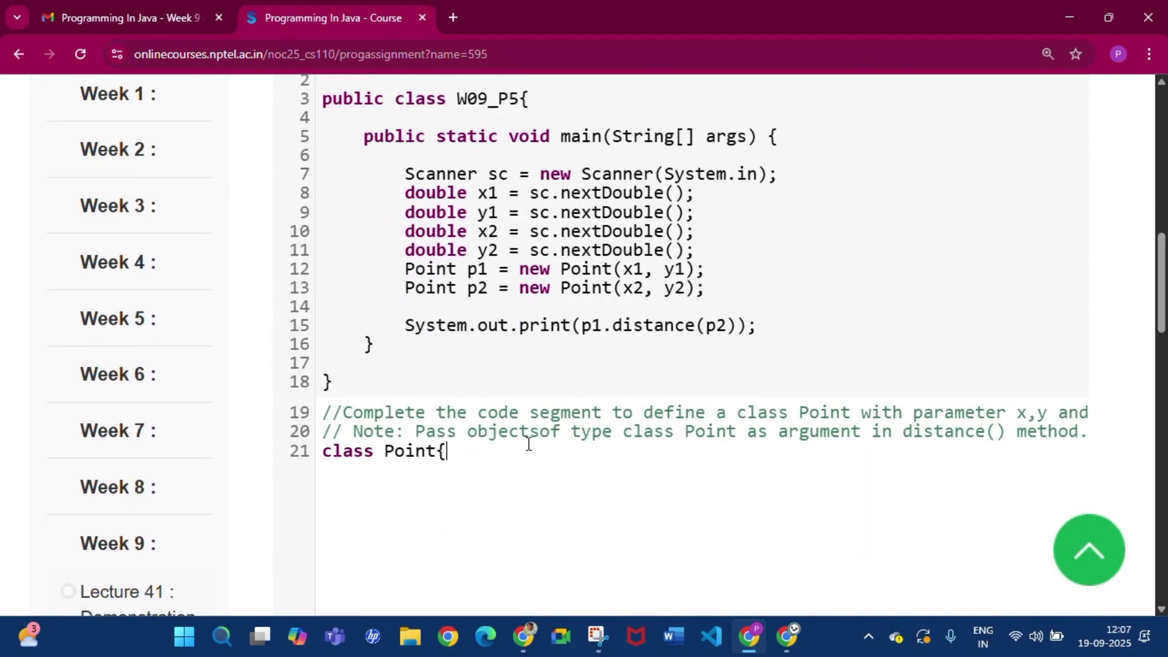
text(})
key(Return)
scroll(528, 444, up, 9)
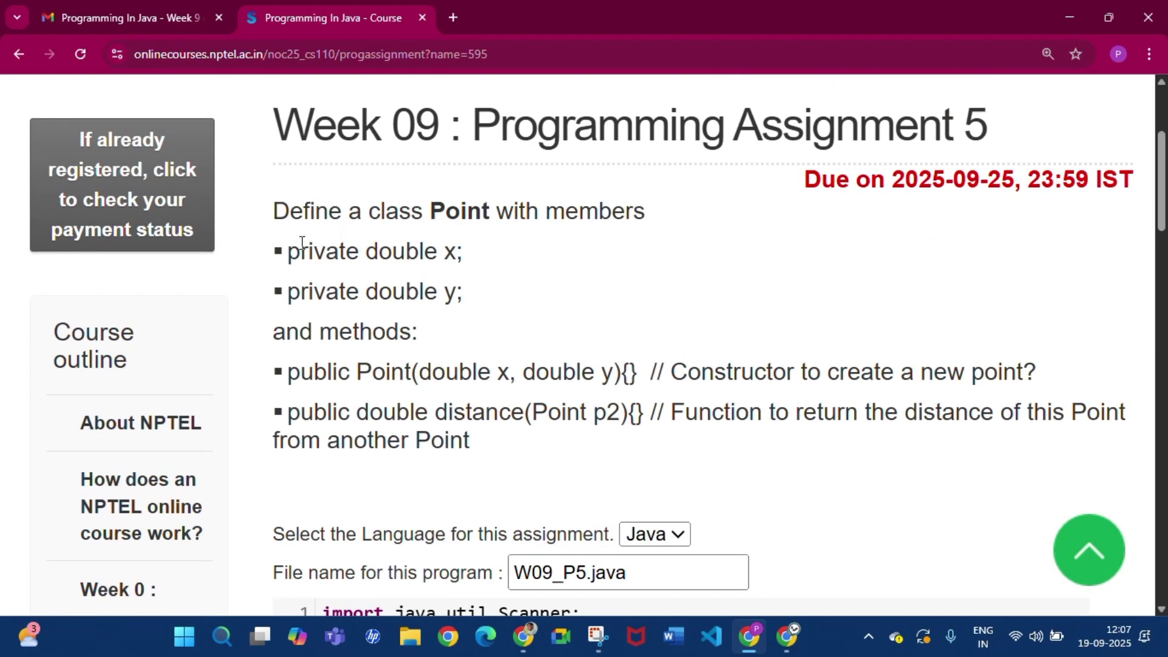
scroll(401, 345, down, 10)
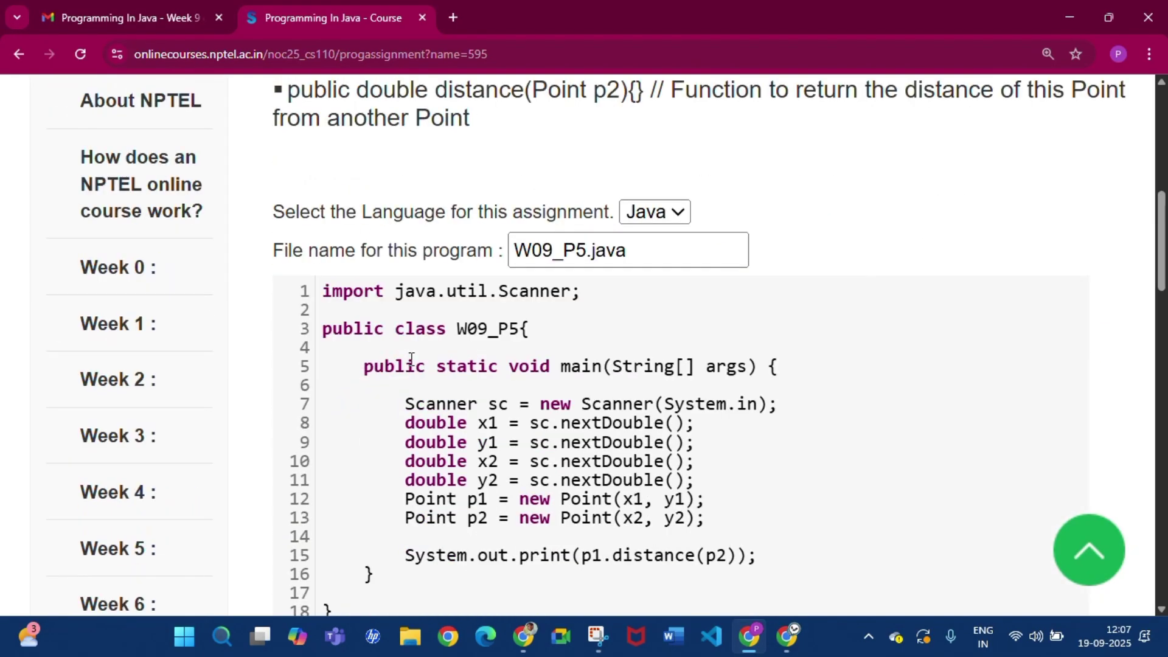
- Declare the fields private double x; and private double y; inside class Point
key(Return)
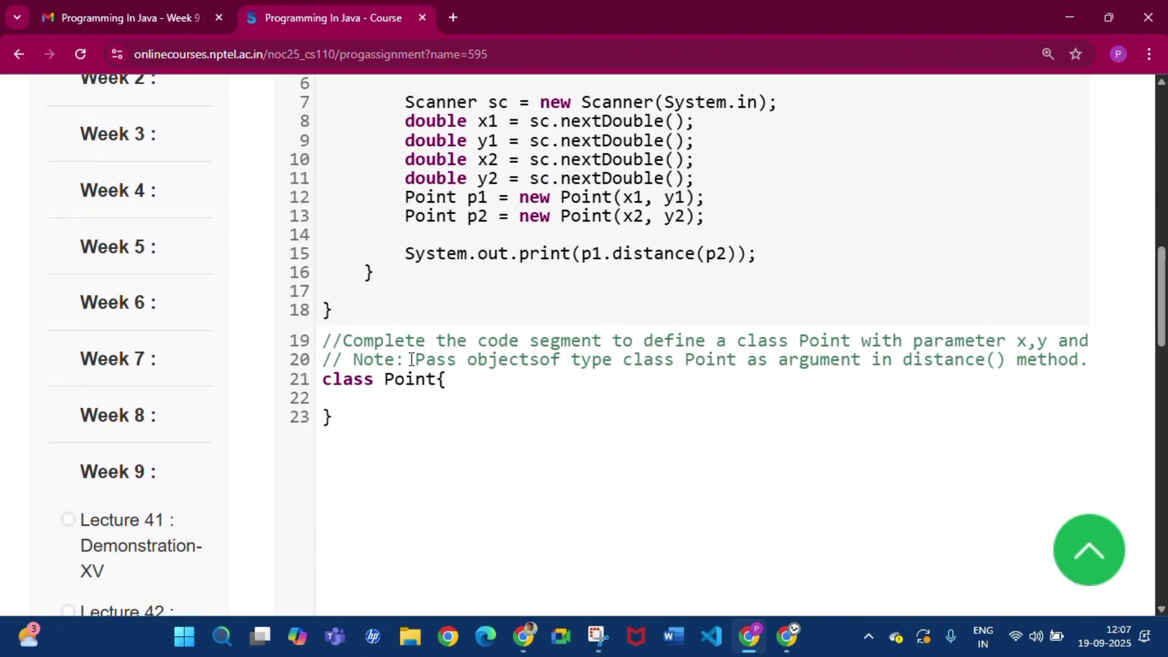
text(private d)
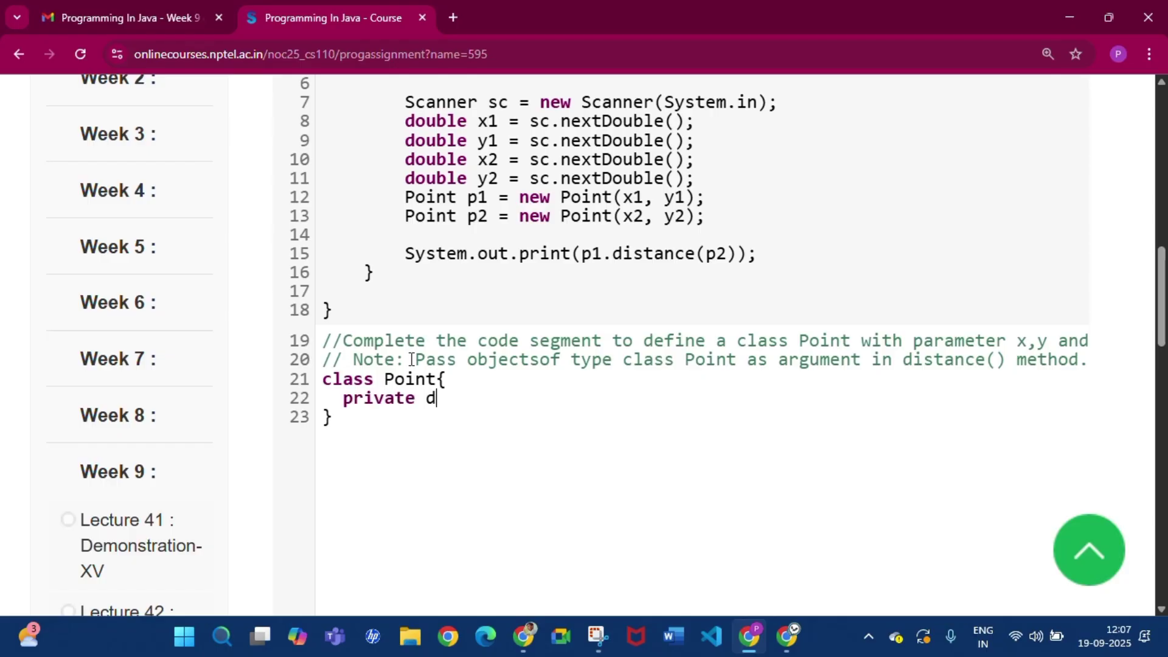
text(ouble x;)
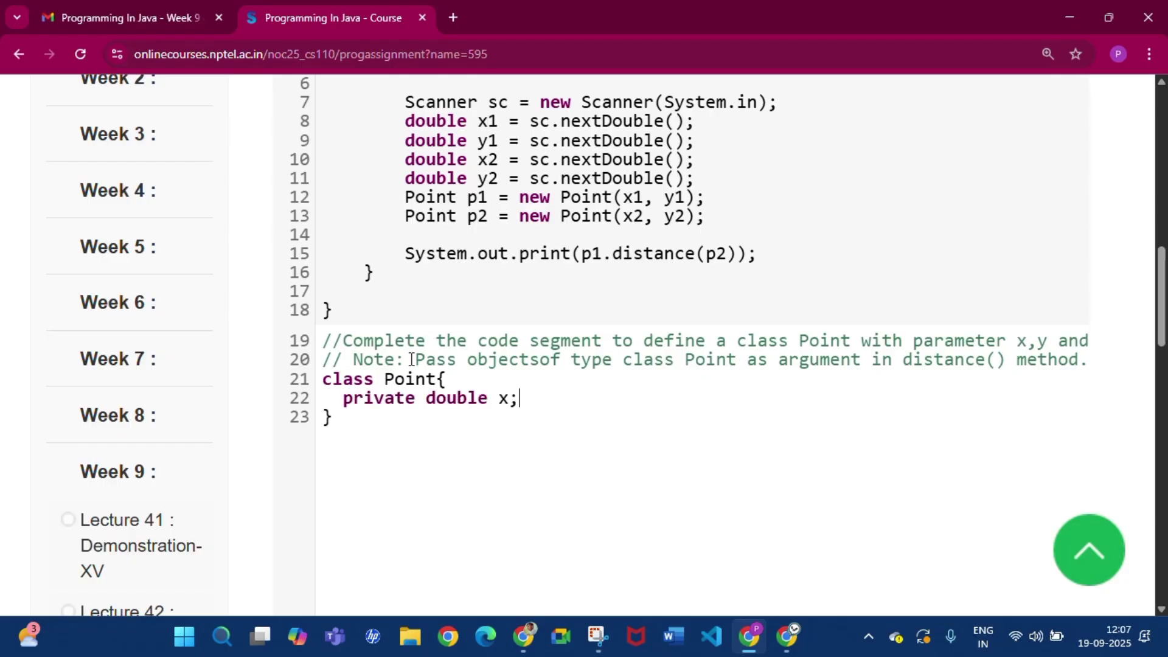
key(Return)
text(private d)
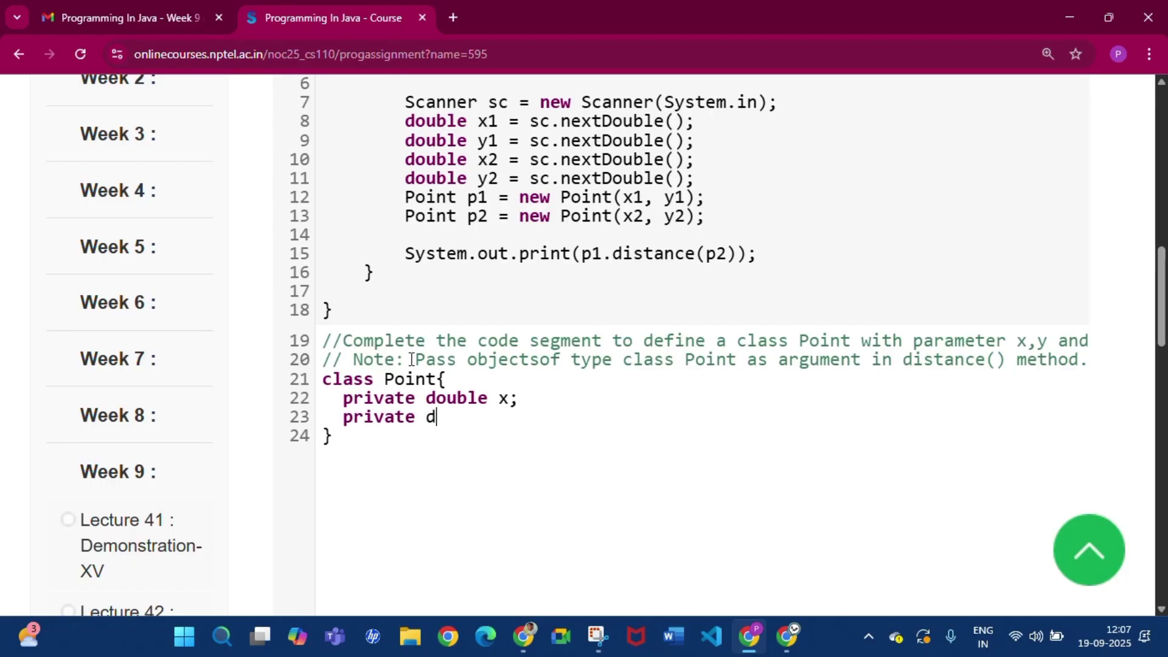
text(ouble y;)
key(Return)
- Paste the constructor signature on line 24 with body this.x=x; and this.y=y
scroll(411, 359, up, 9)
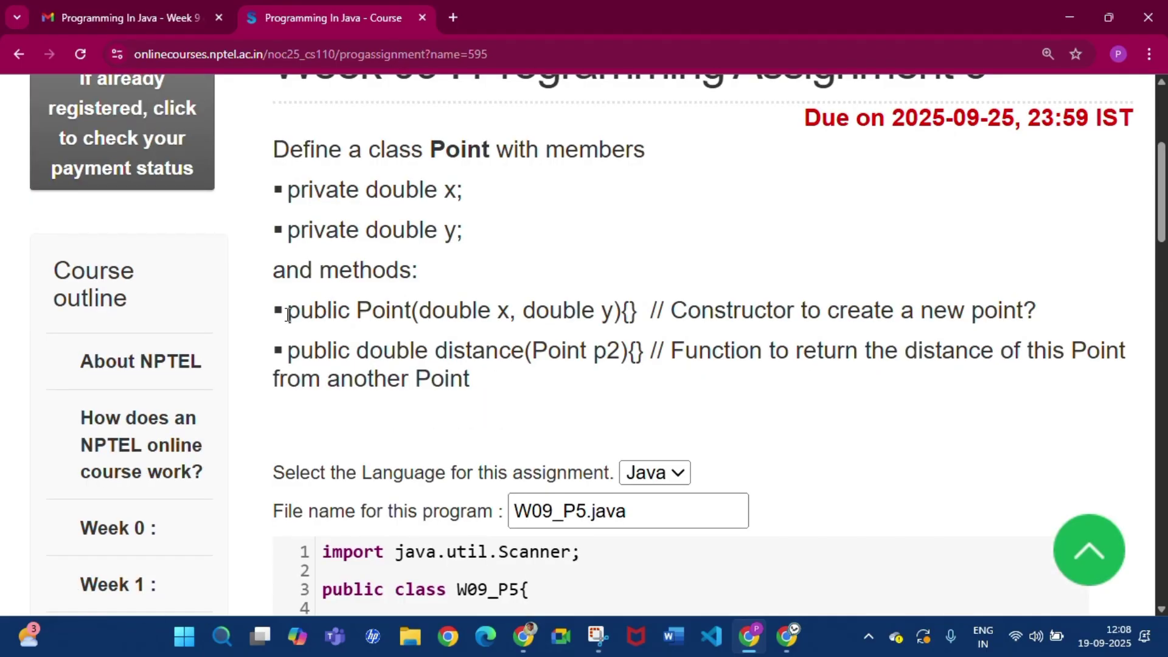
drag(296, 313, 639, 306)
key(ctrl+c)
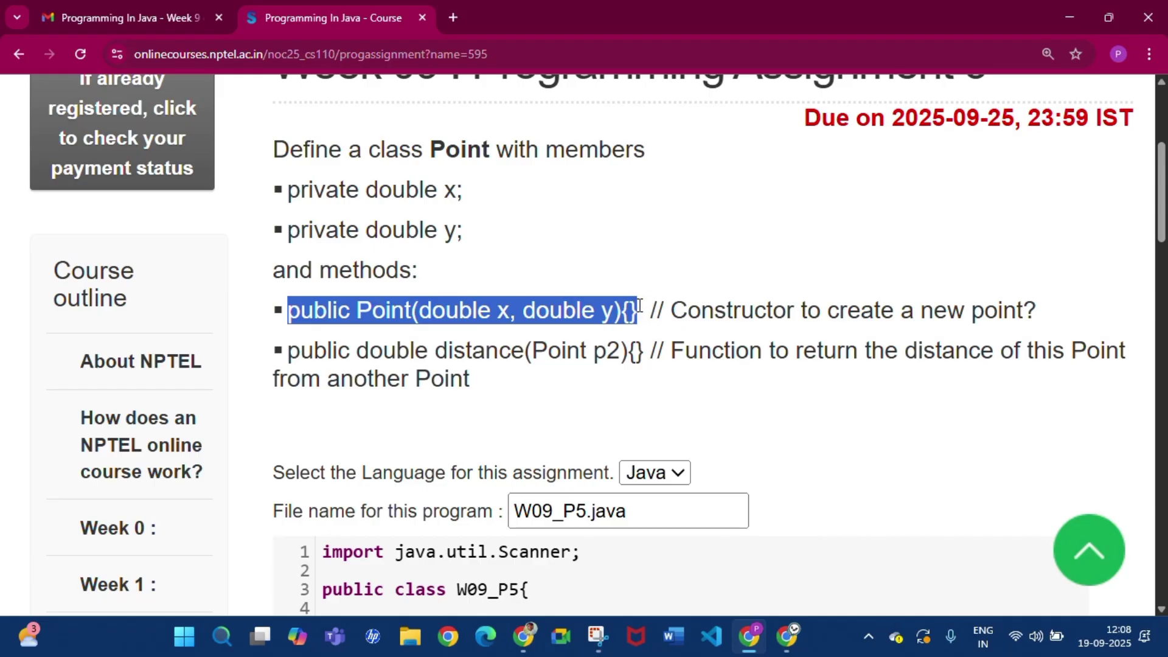
click(639, 306)
scroll(462, 471, down, 8)
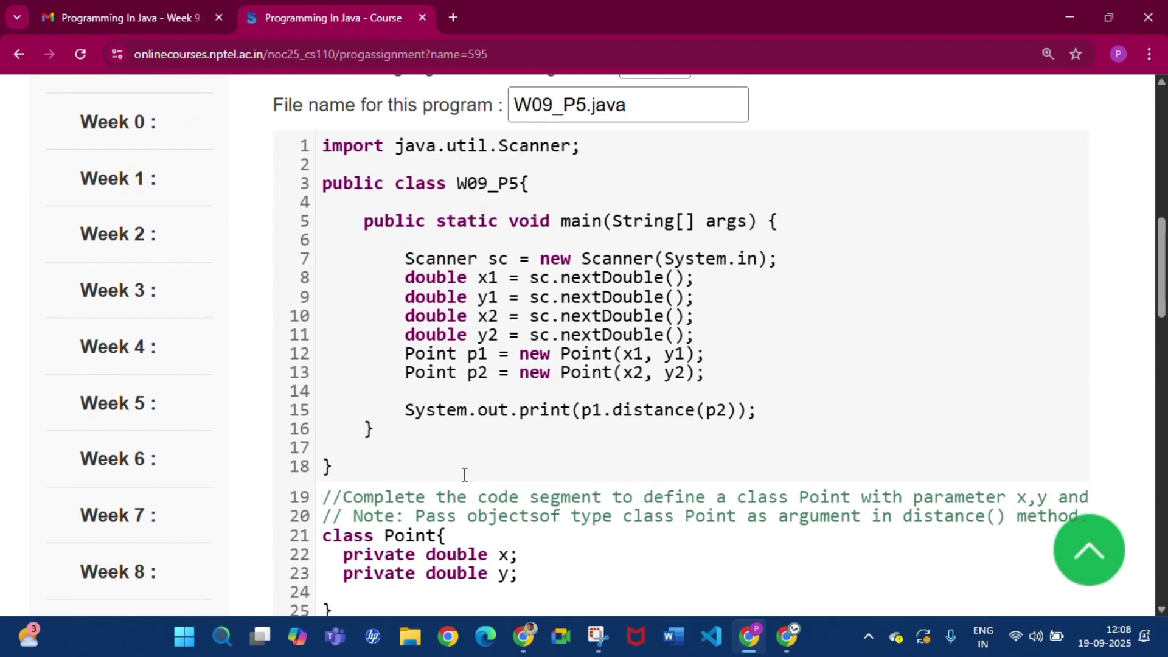
click(424, 507)
key(ctrl+v)
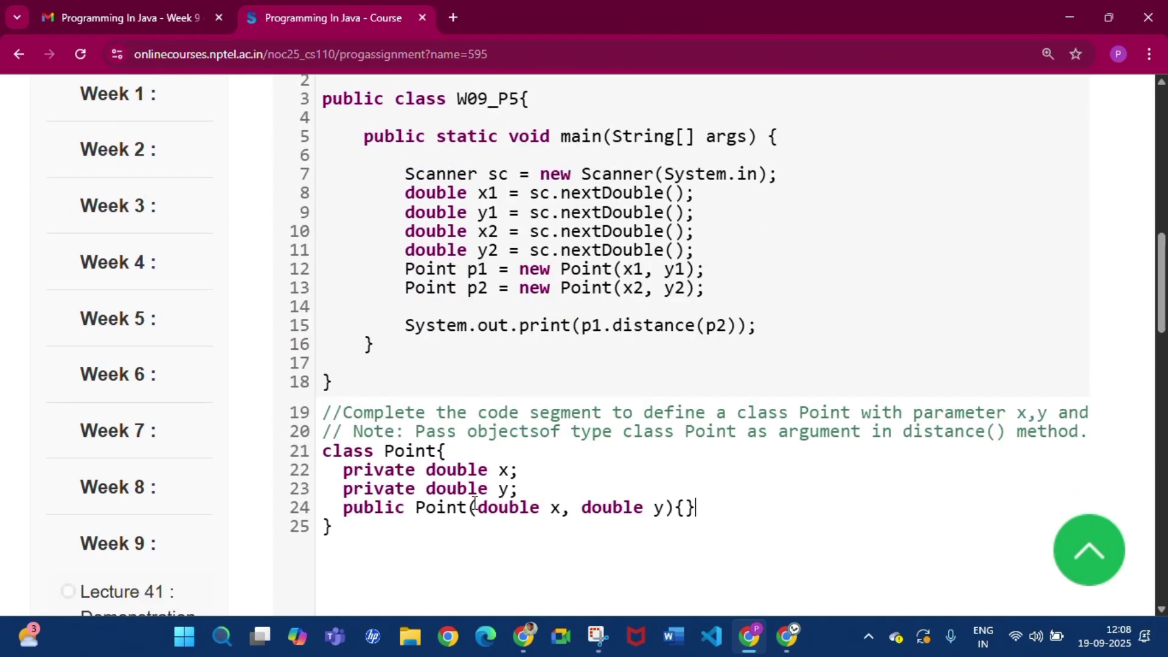
click(683, 507)
key(Return)
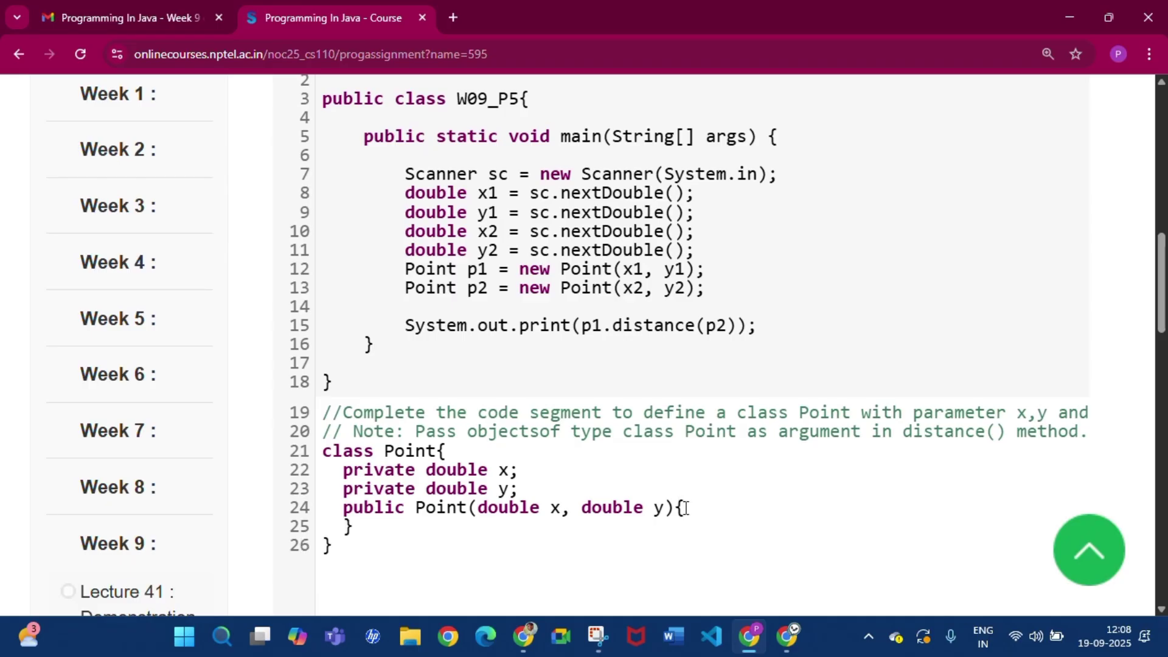
key(Return)
text(this)
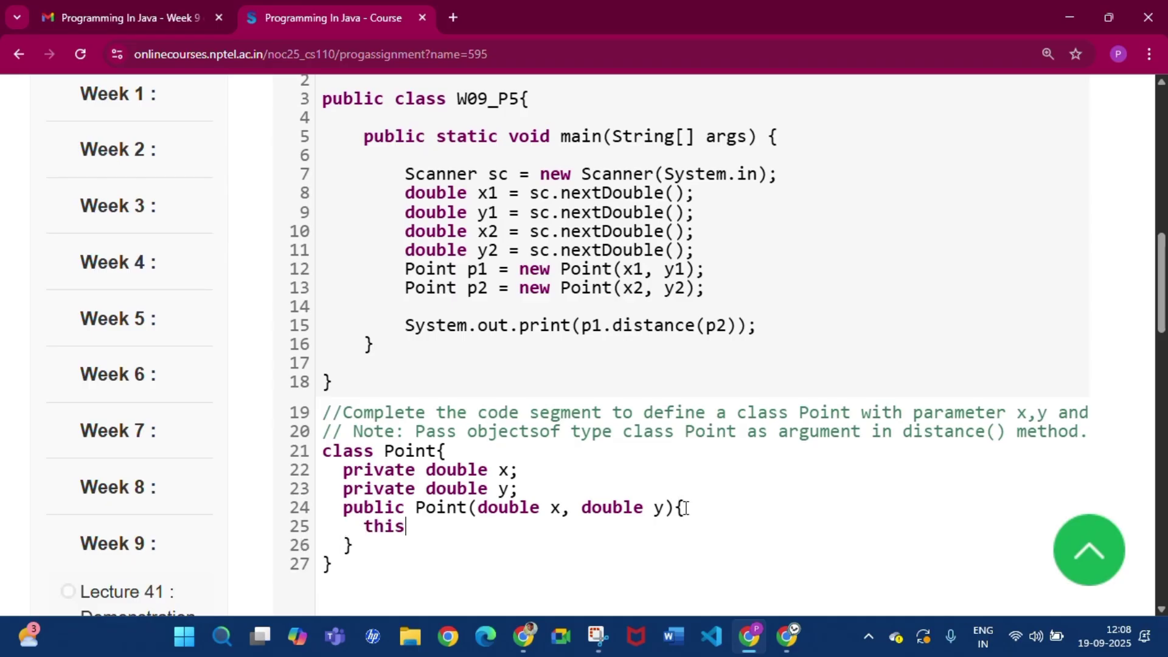
text(.x=x;)
key(Return)
text(this.y=y;)
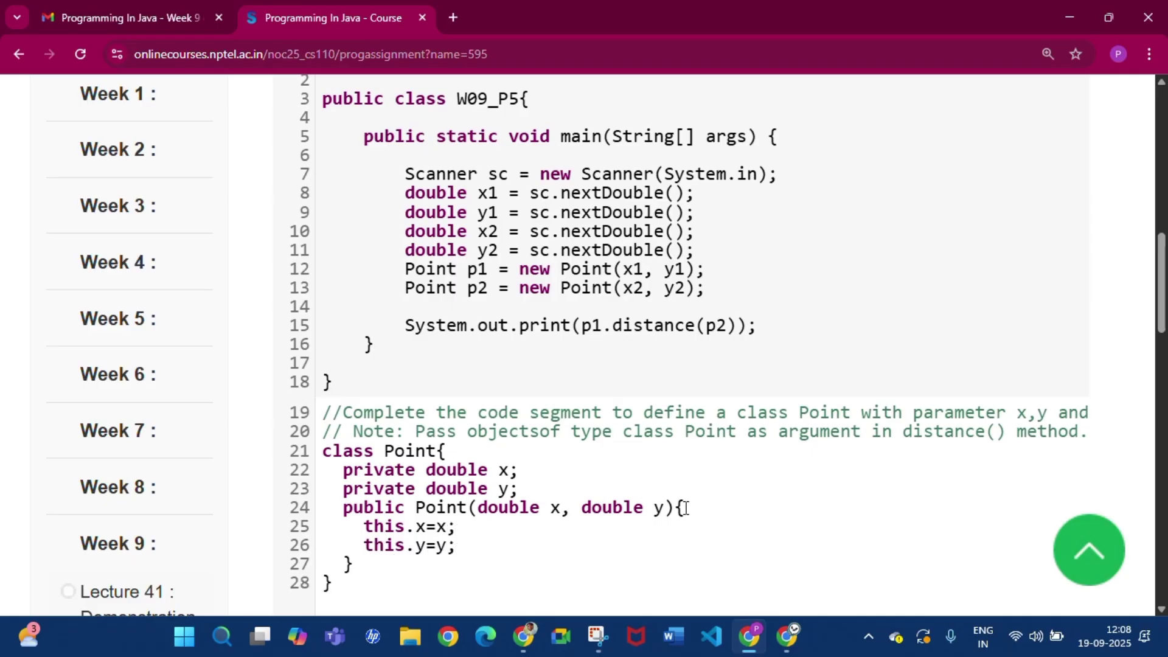
- Copy the distance method signature from the problem statement onto line 28 after the constructor
scroll(685, 508, up, 5)
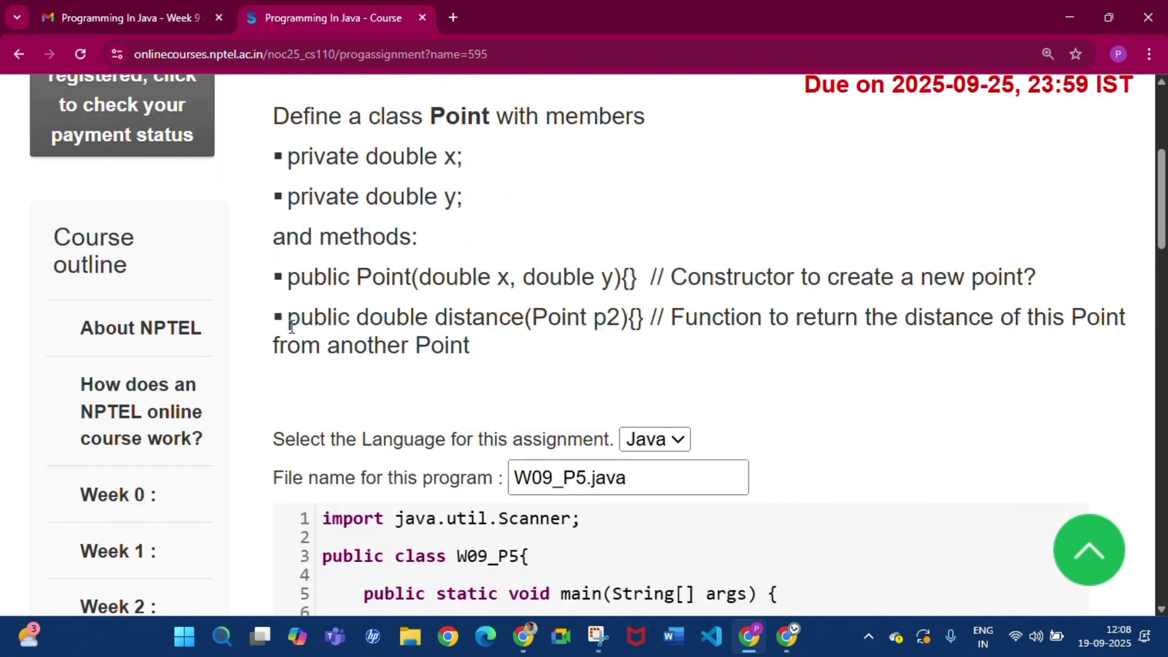
drag(301, 326, 643, 313)
key(ctrl+c)
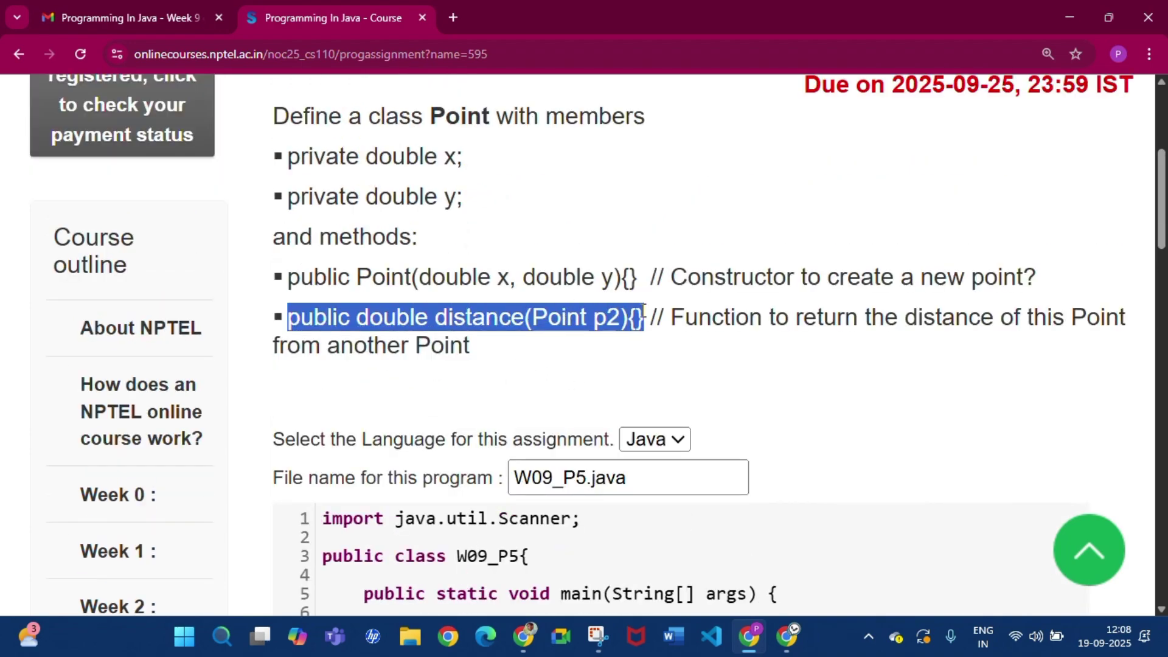
scroll(415, 520, down, 5)
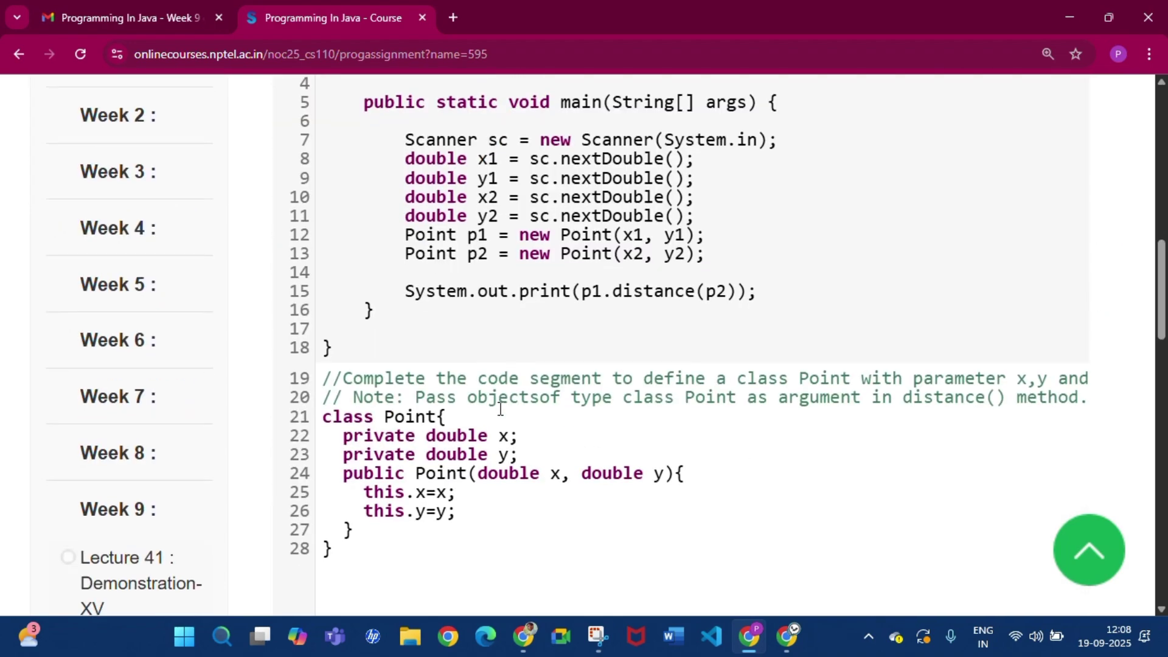
click(401, 529)
key(Return)
key(ctrl+v)
- Write the body: d1=this.x-p2.x, d2=this.y-p2.y, return Math.sqrt(d1*d1+d2*d2)
scroll(700, 536, down, 2)
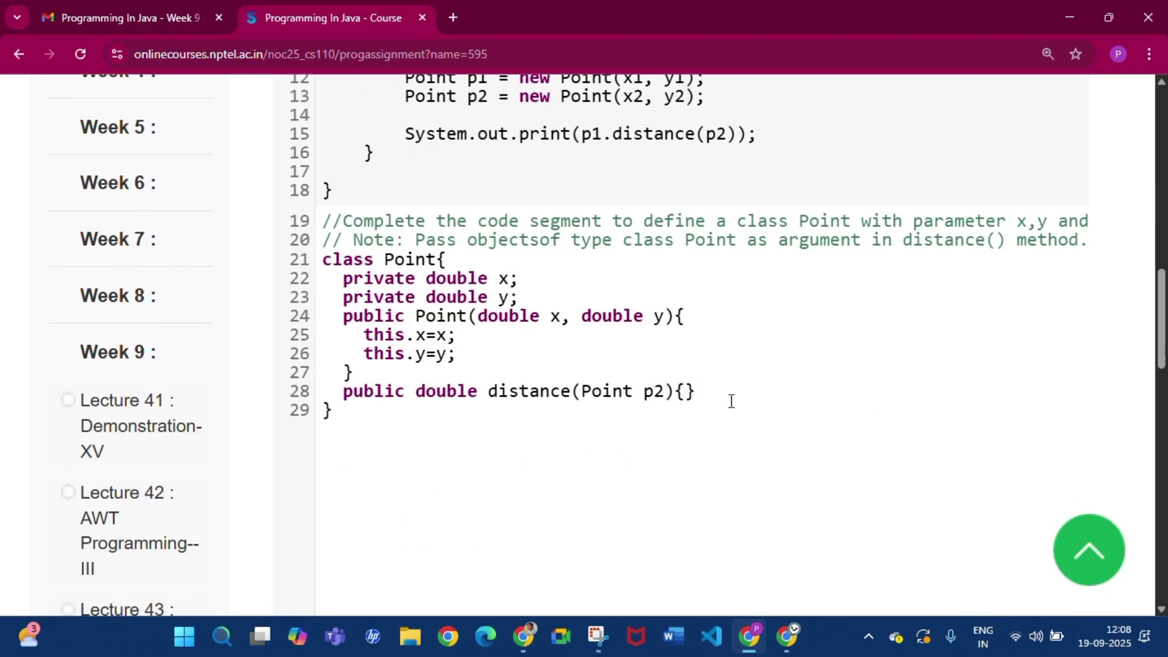
click(685, 391)
key(Return)
key(Return)
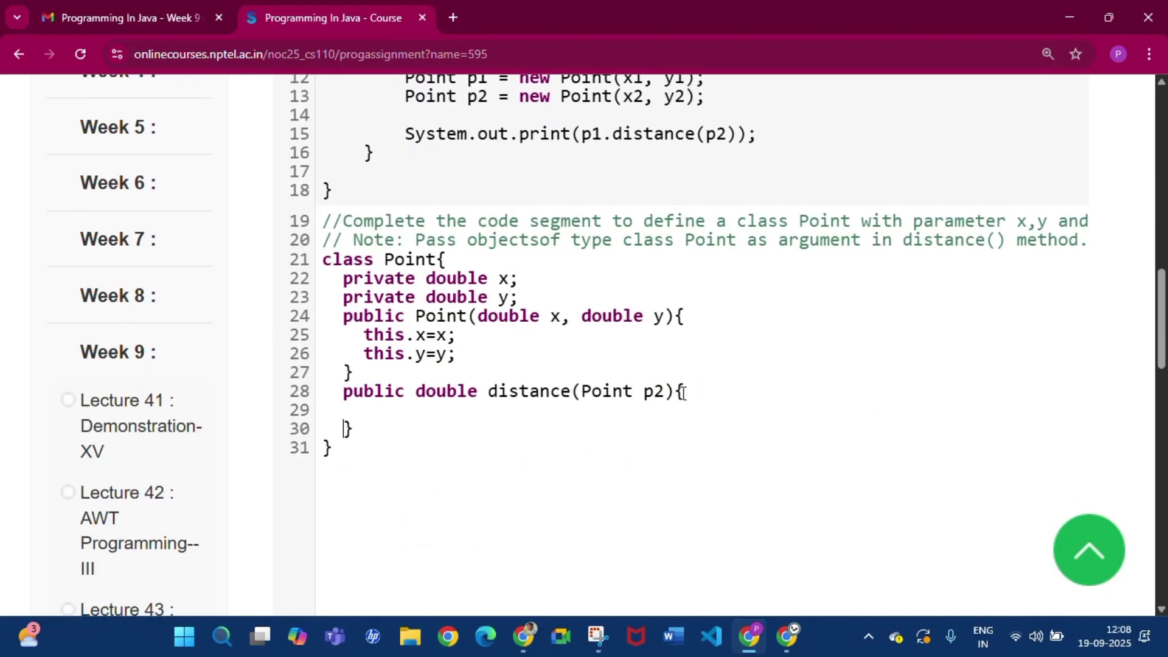
text(double d1=)
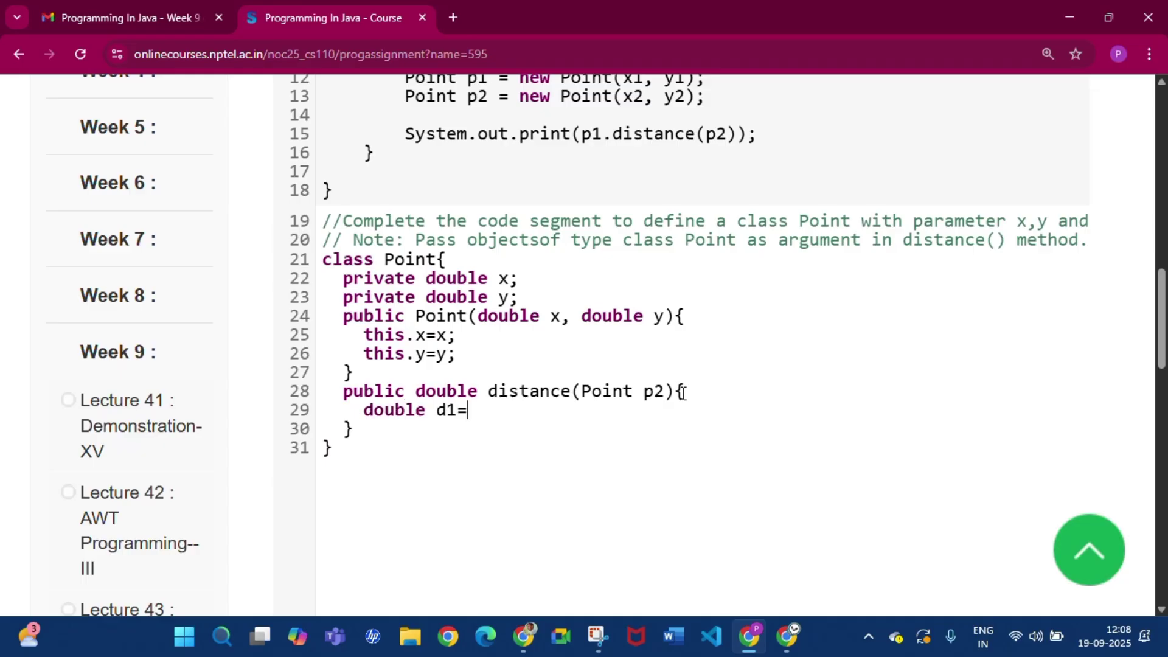
text(this.x-p2.x;)
key(Return)
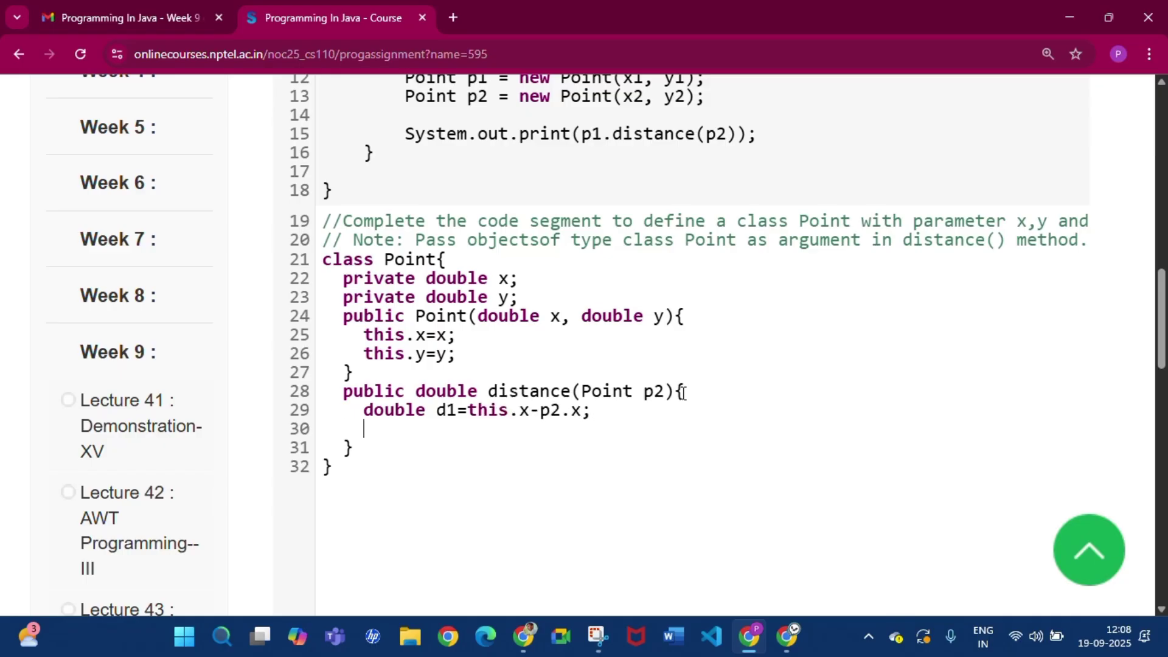
text(double d)
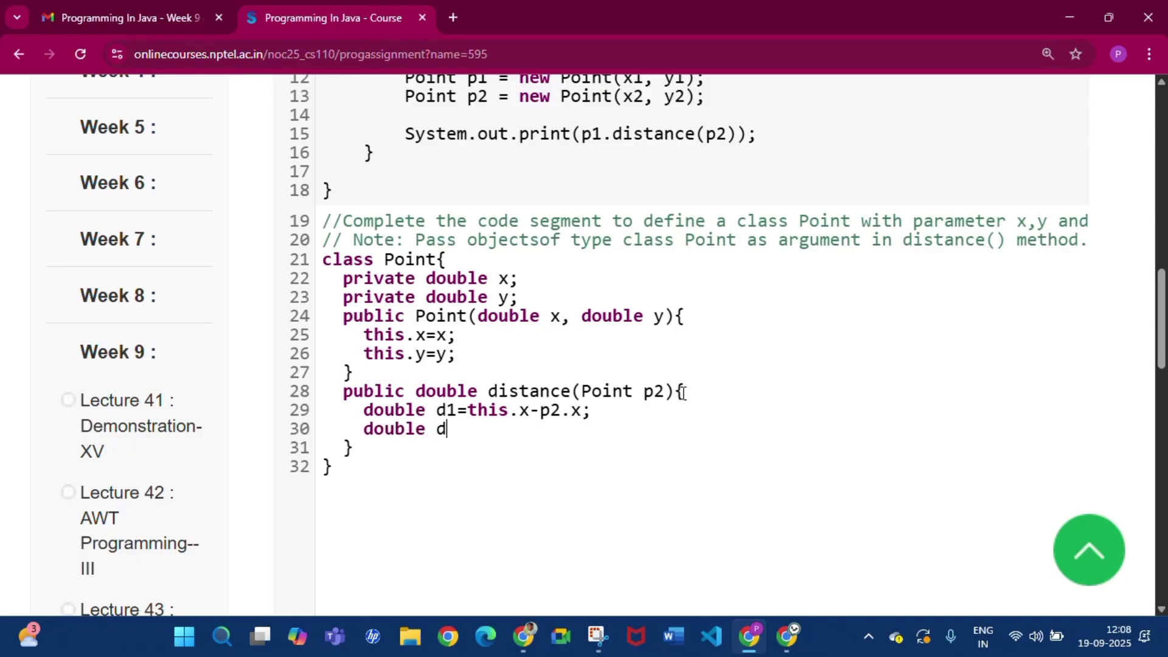
text(2=this.y-p2.y;)
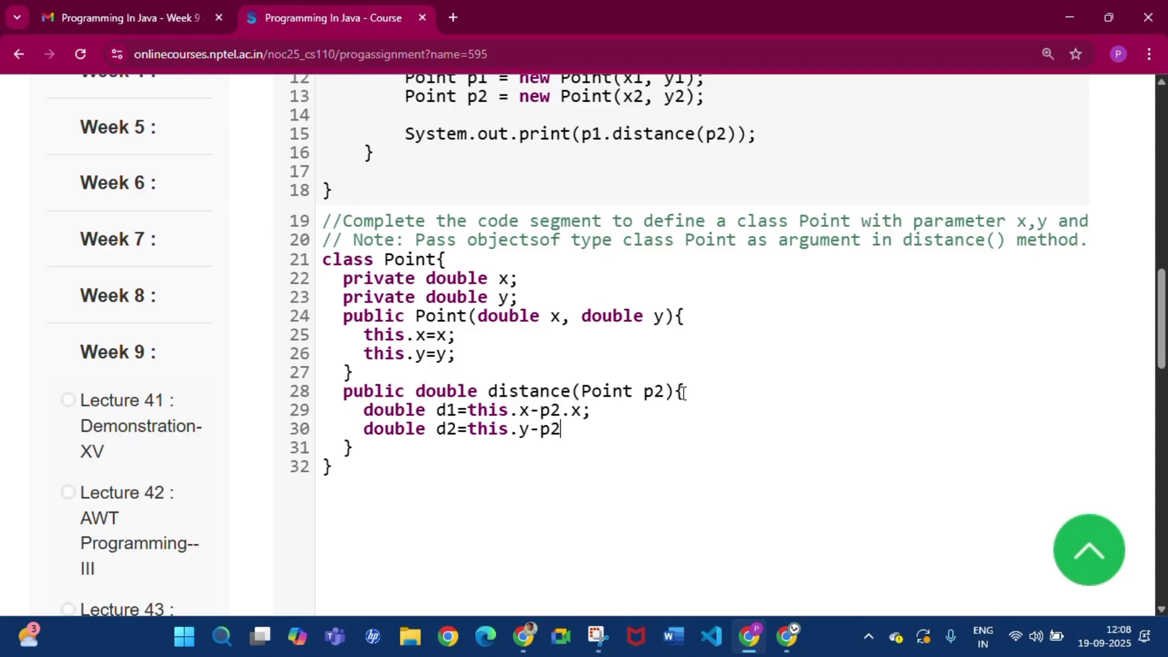
key(Return)
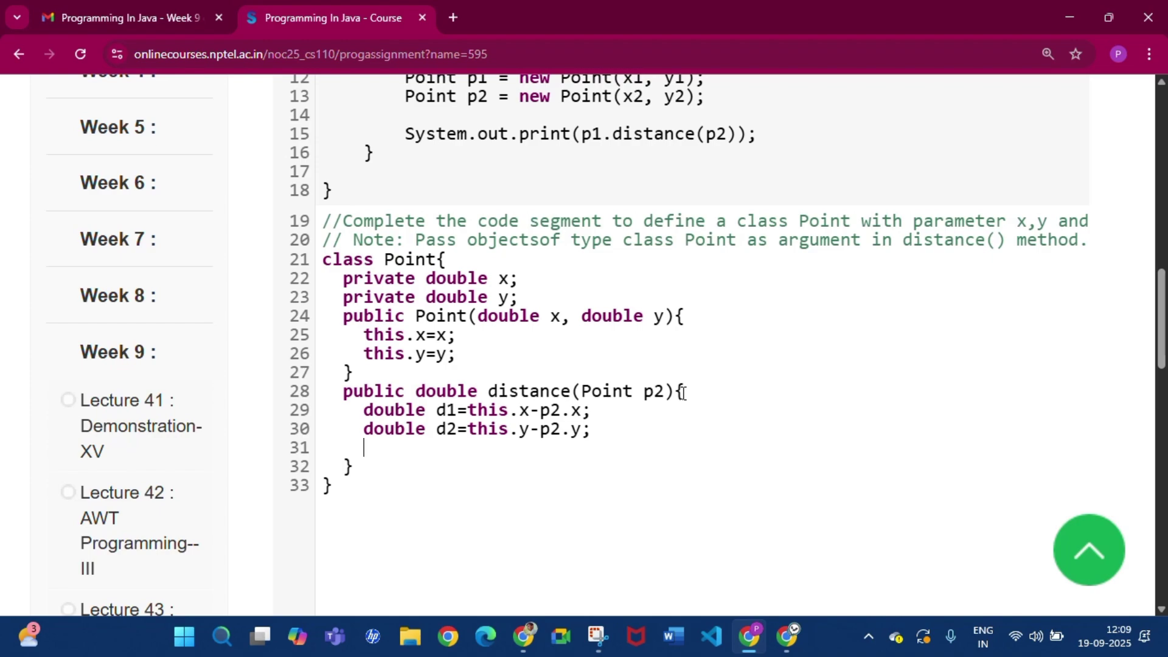
text(return Ma)
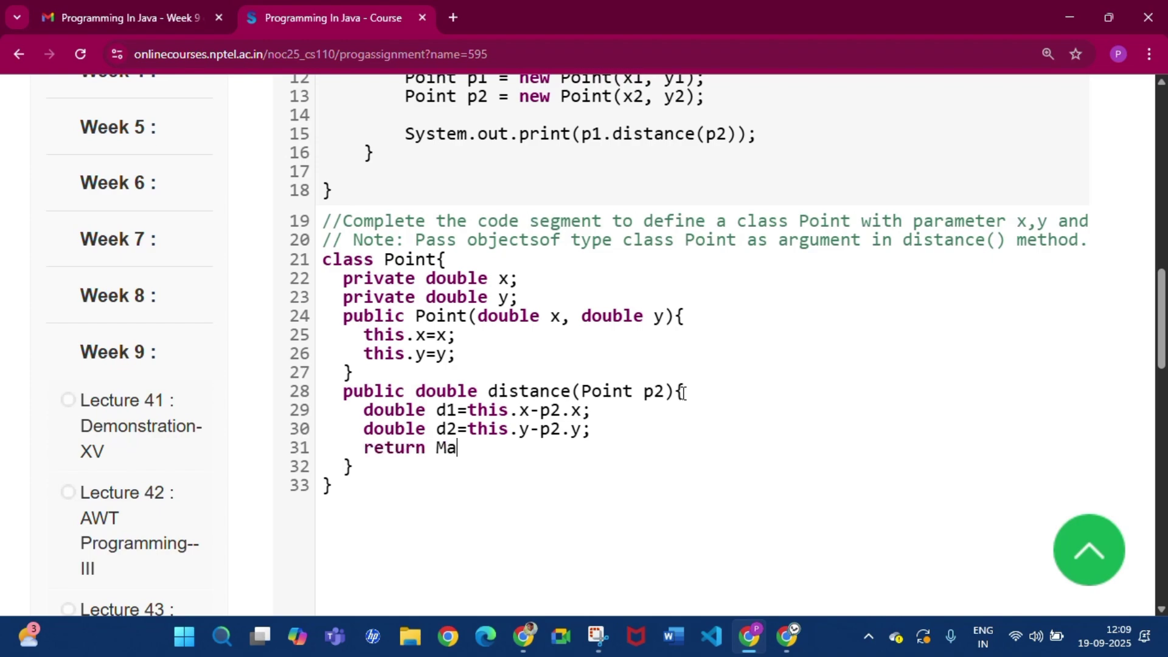
text(th.sqrt(d1*d1)
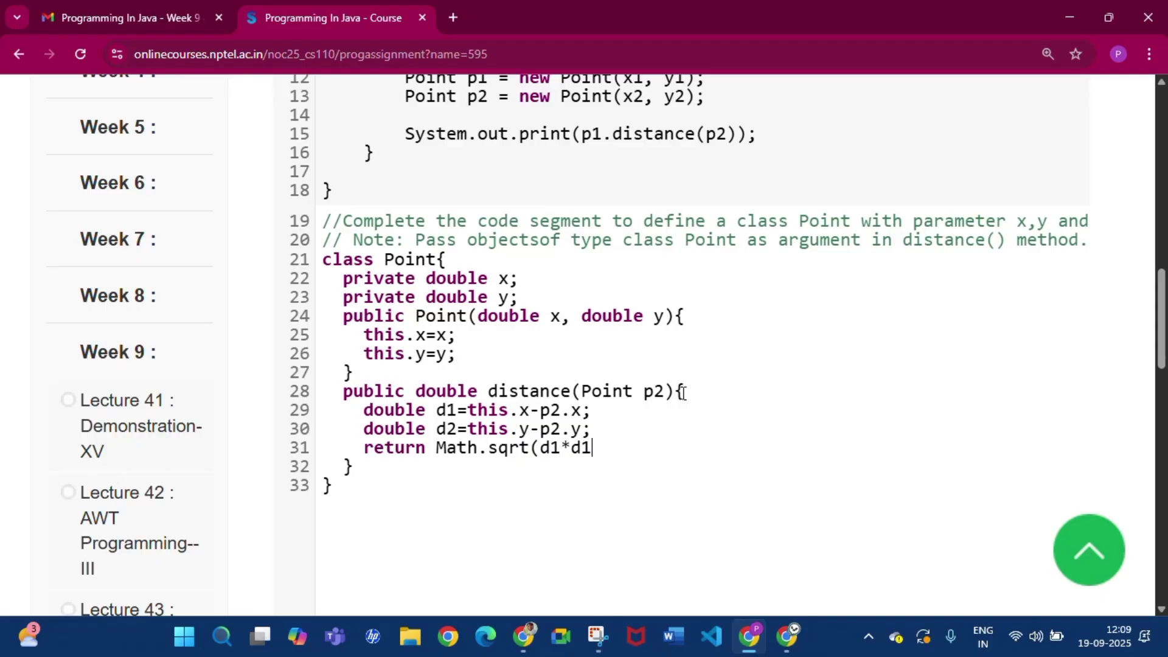
text(+d2*d2);)
- Save Assignment 5 as a draft, then Compile & Run, confirming 2/2 public tests pass
scroll(687, 395, down, 6)
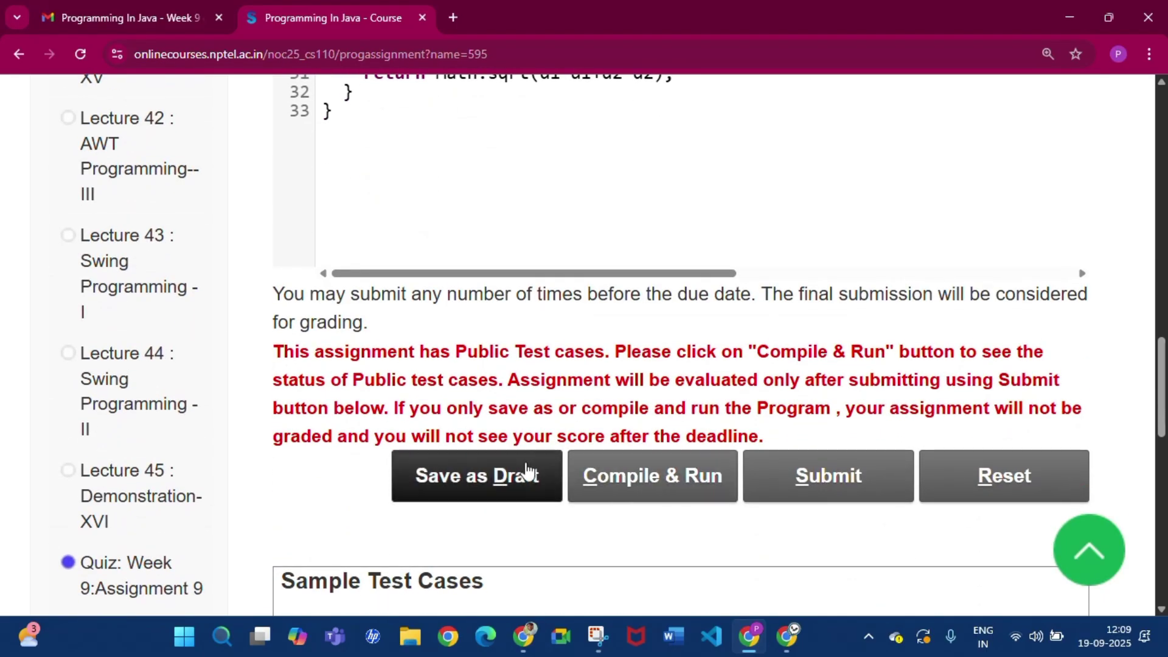
click(527, 472)
click(614, 480)
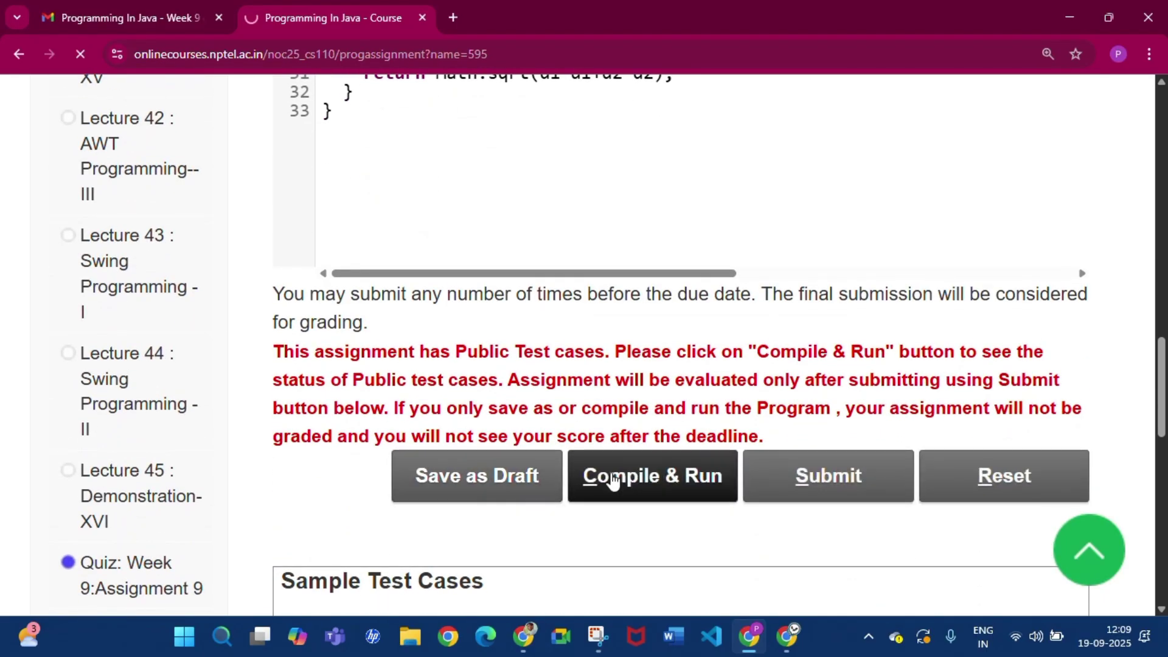
scroll(613, 477, down, 10)
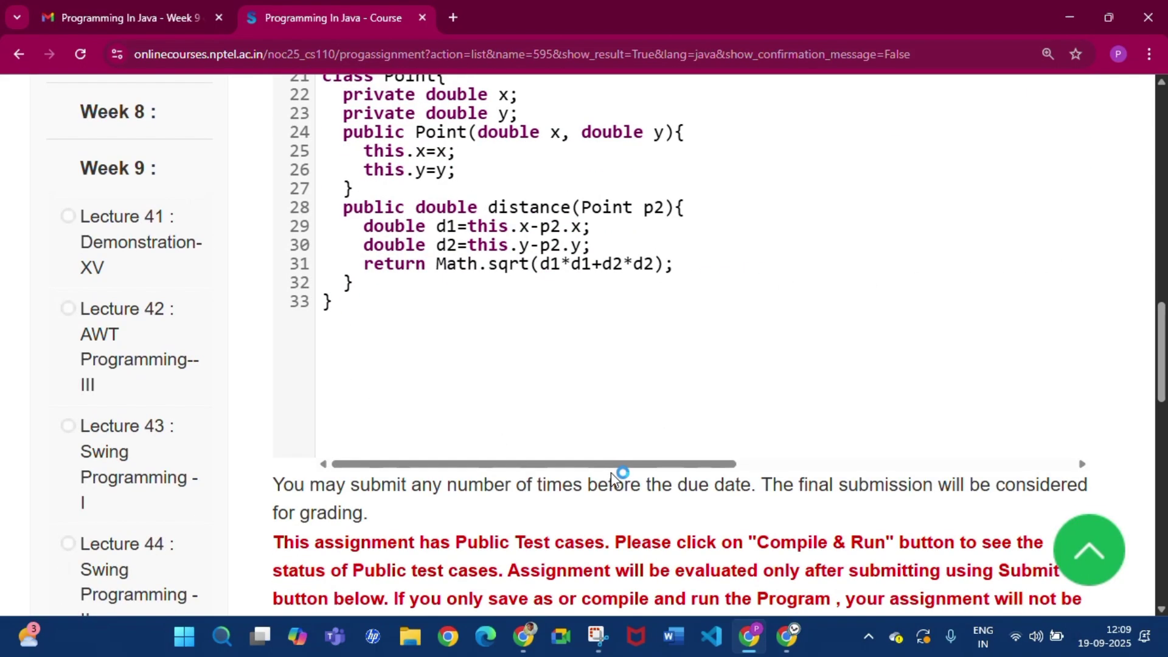
scroll(613, 477, down, 5)
scroll(406, 401, down, 1)
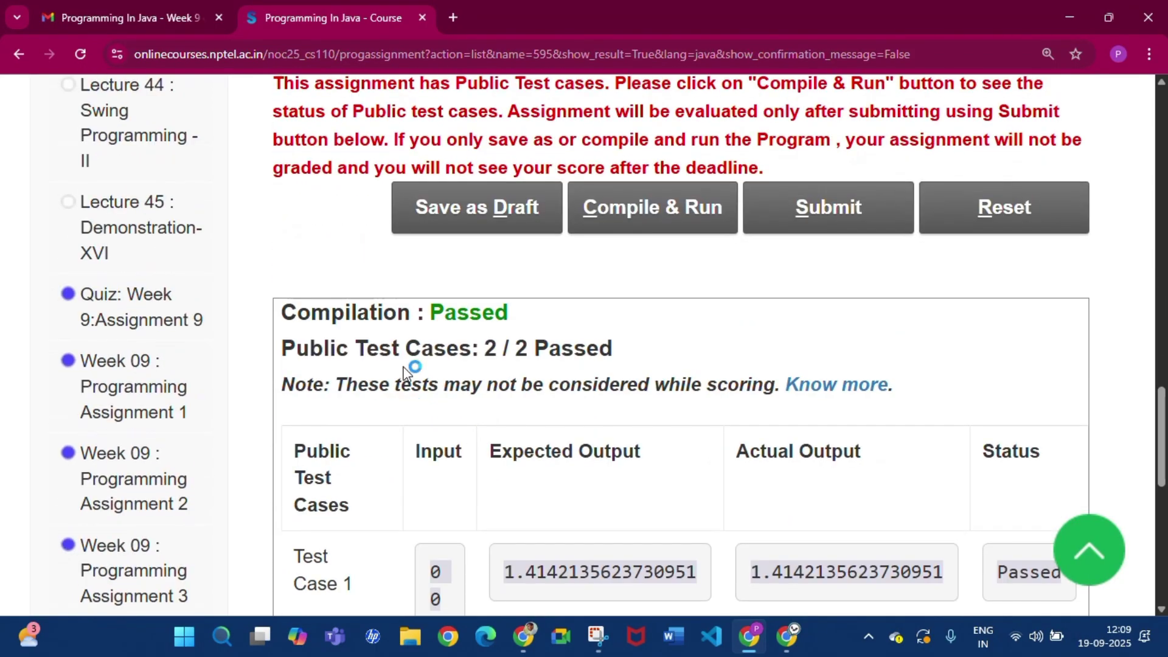
scroll(503, 318, down, 1)
scroll(606, 352, down, 3)
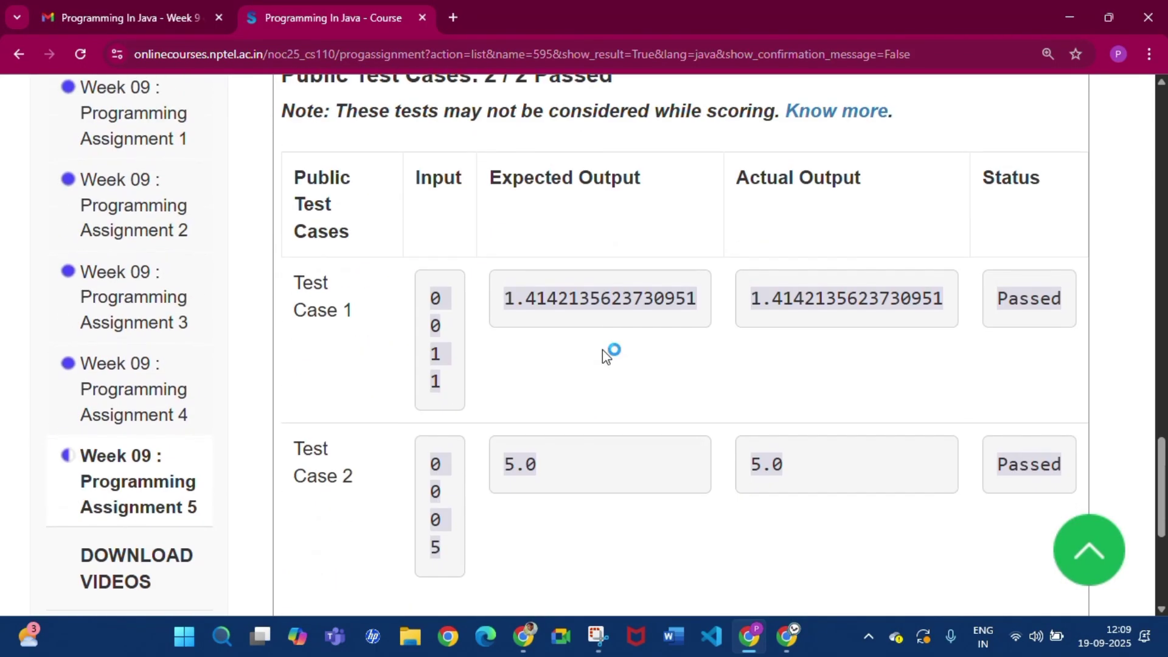
scroll(574, 344, up, 4)
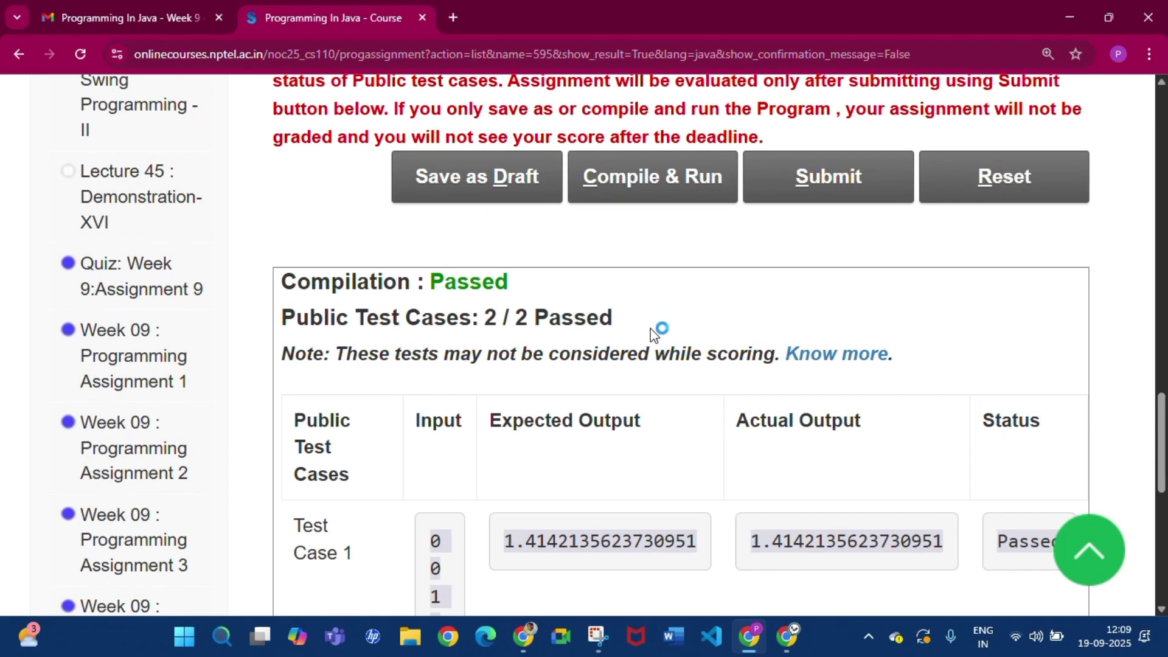
- Submit Assignment 5 and check both rows of the Private Test cases table show Passed
click(834, 177)
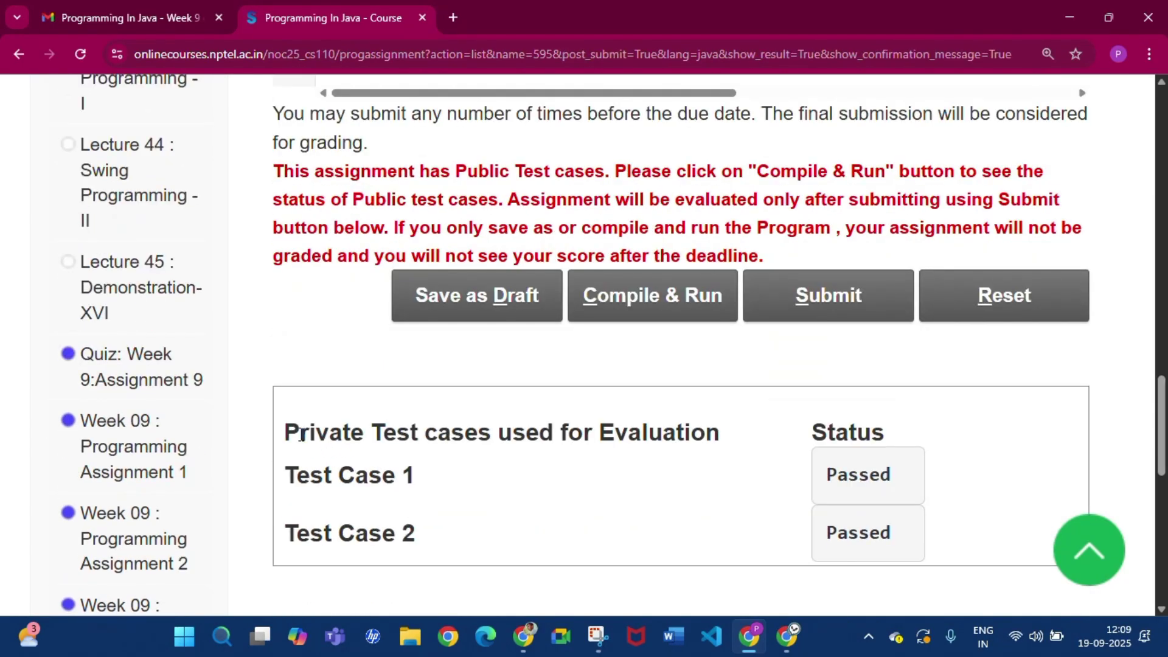
drag(285, 433, 916, 590)
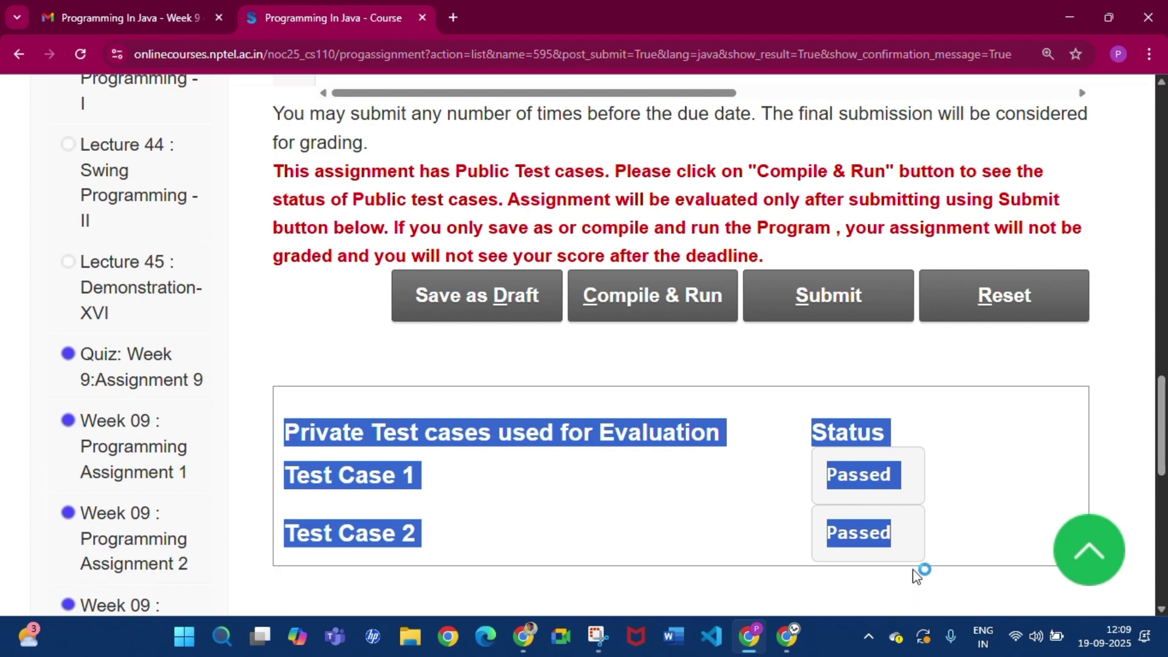
click(914, 575)
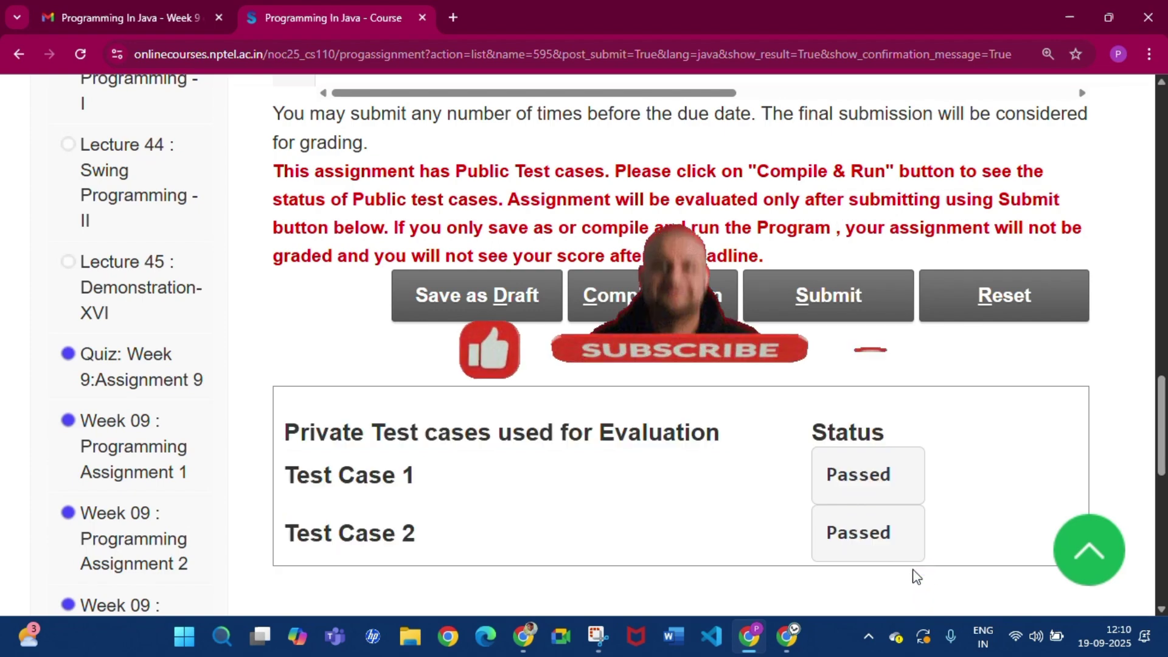